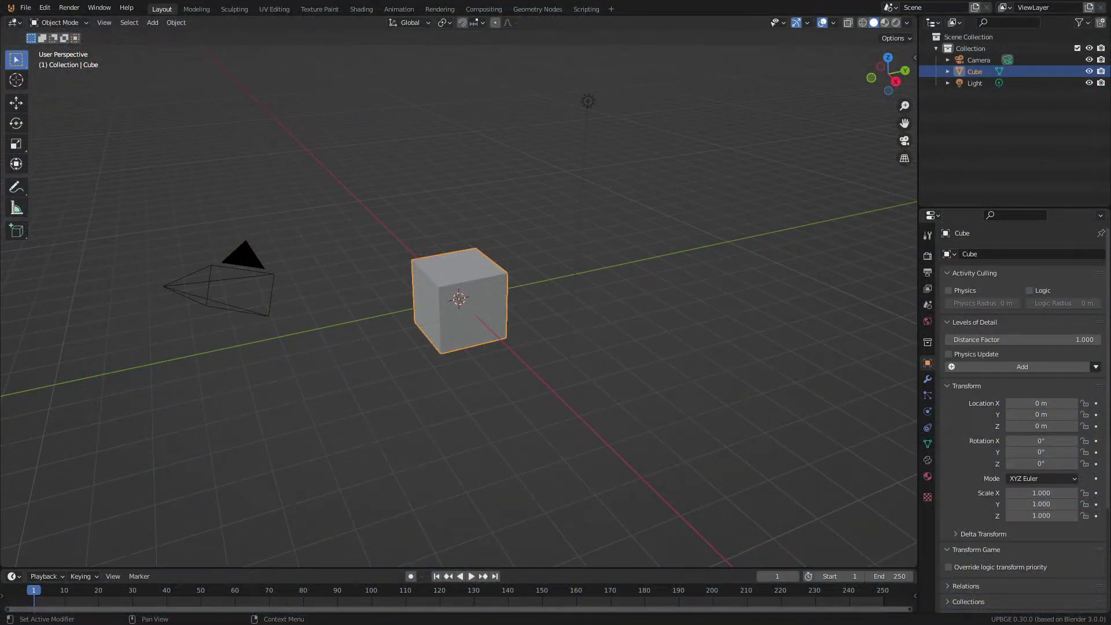
Duplicate the Layout workspace and rename the copy to 'Logic'
{"action": "middle_click_drag", "start_coordinate": [451, 250], "coordinate": [519, 252]}
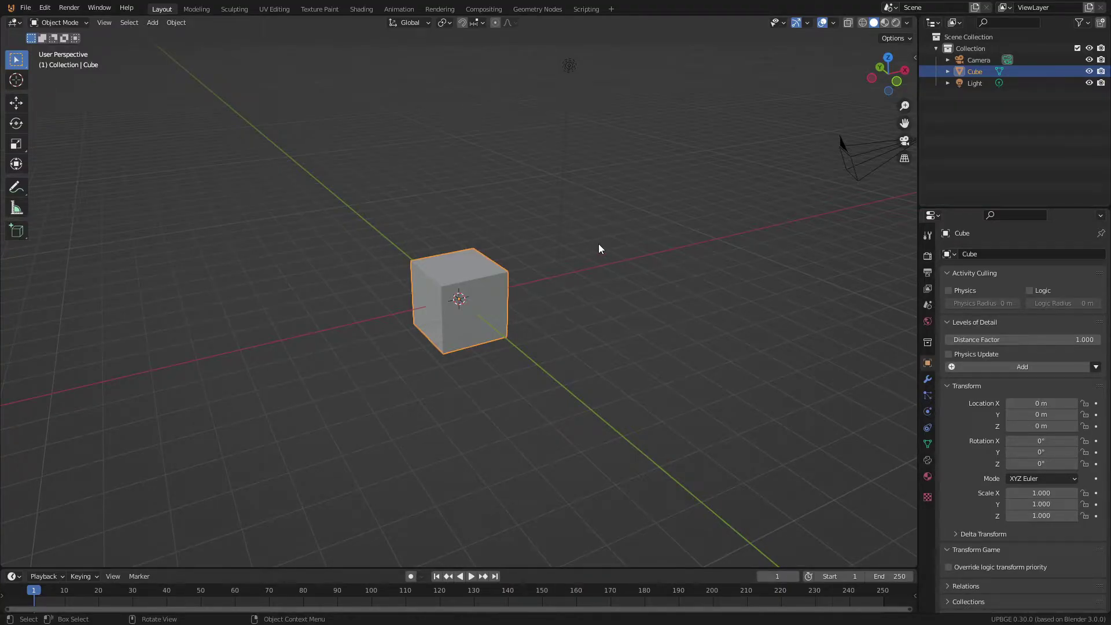
{"action": "middle_click_drag", "start_coordinate": [634, 223], "coordinate": [615, 188]}
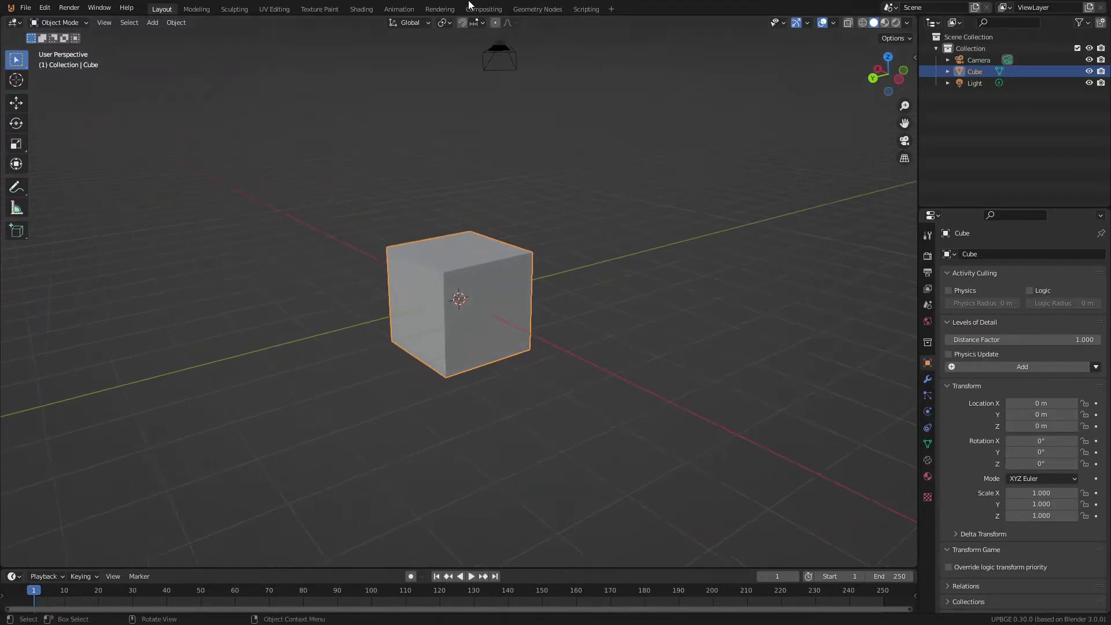
{"action": "right_click", "coordinate": [162, 11]}
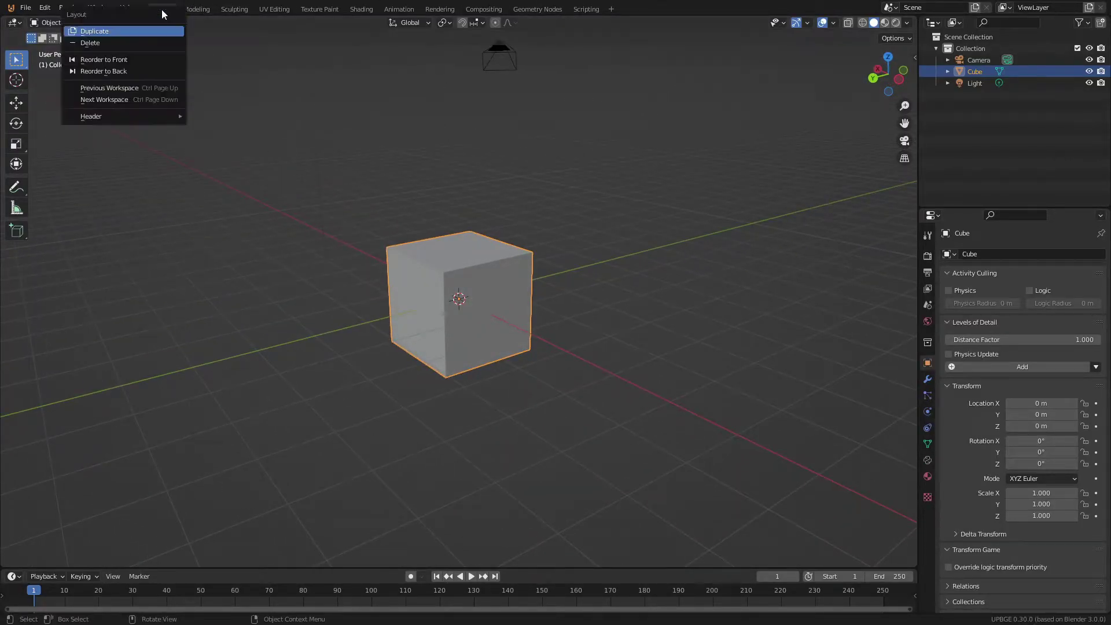
{"action": "left_click", "coordinate": [120, 32]}
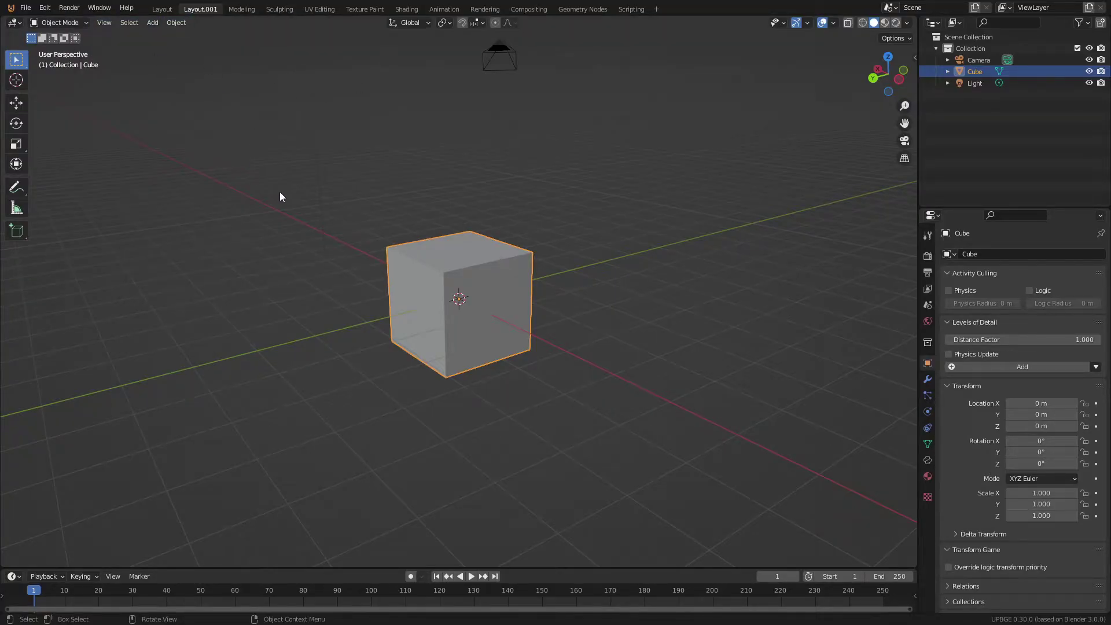
{"action": "double_click", "coordinate": [202, 10]}
{"action": "type", "text": "Logic"}
{"action": "key", "text": "Return"}
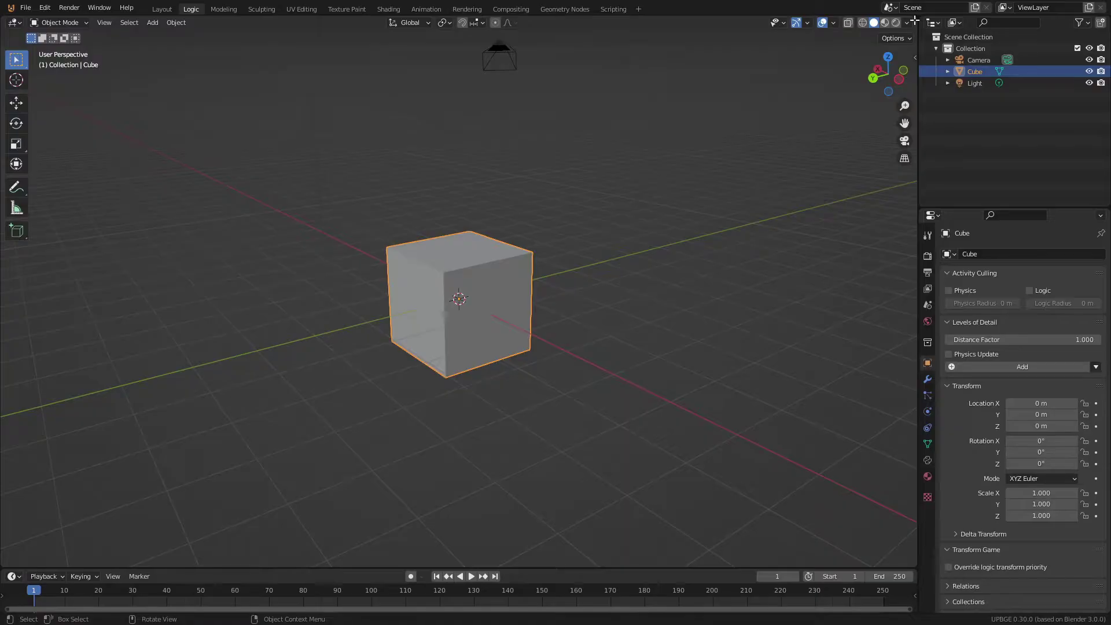
Split the 3D view and make the lower area a Logic Node Editor
{"action": "left_click_drag", "start_coordinate": [913, 22], "coordinate": [718, 368]}
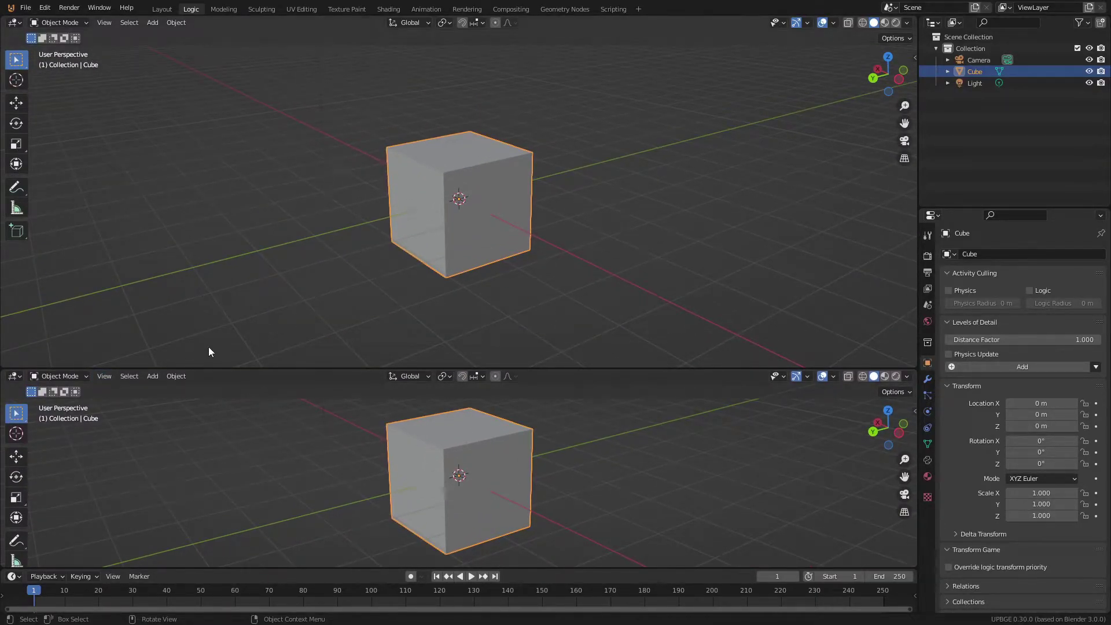
{"action": "left_click_drag", "start_coordinate": [214, 368], "coordinate": [168, 296]}
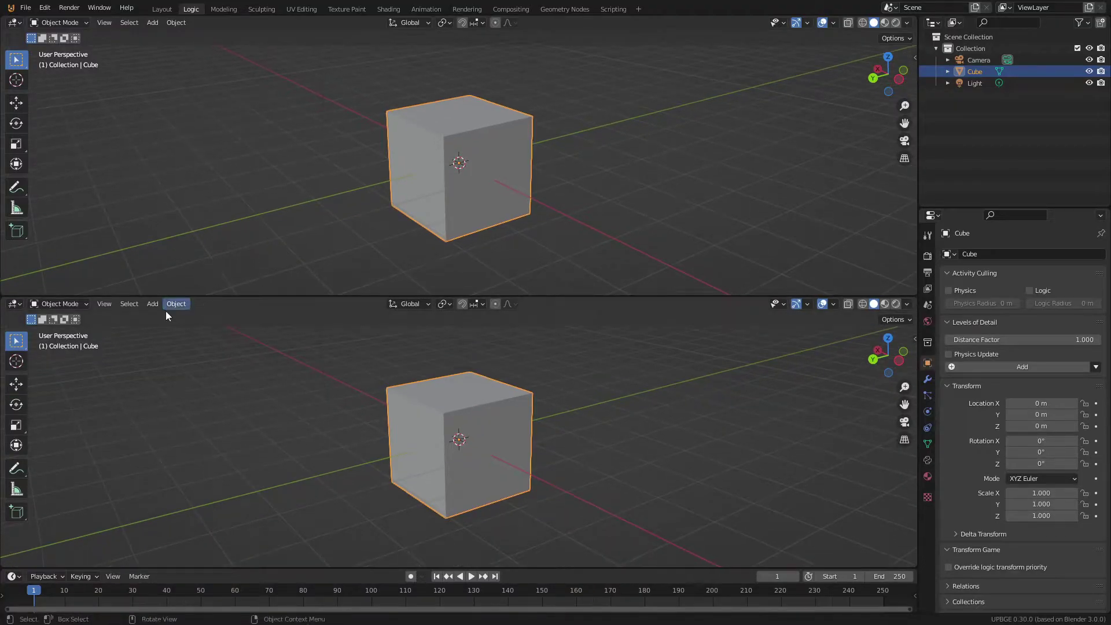
{"action": "left_click", "coordinate": [15, 304]}
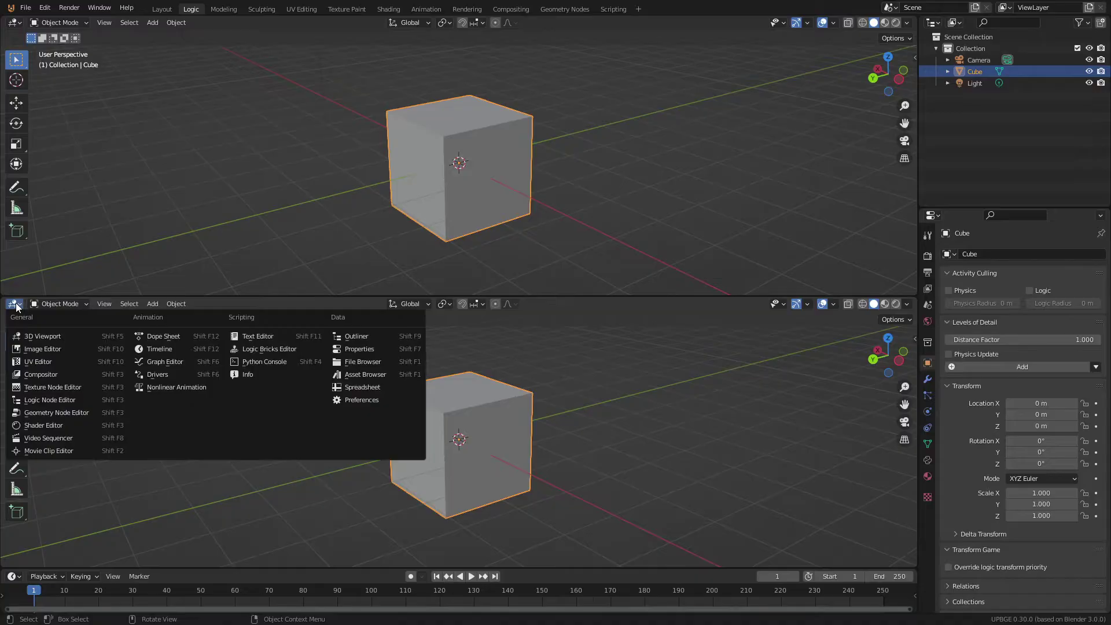
{"action": "left_click", "coordinate": [70, 401]}
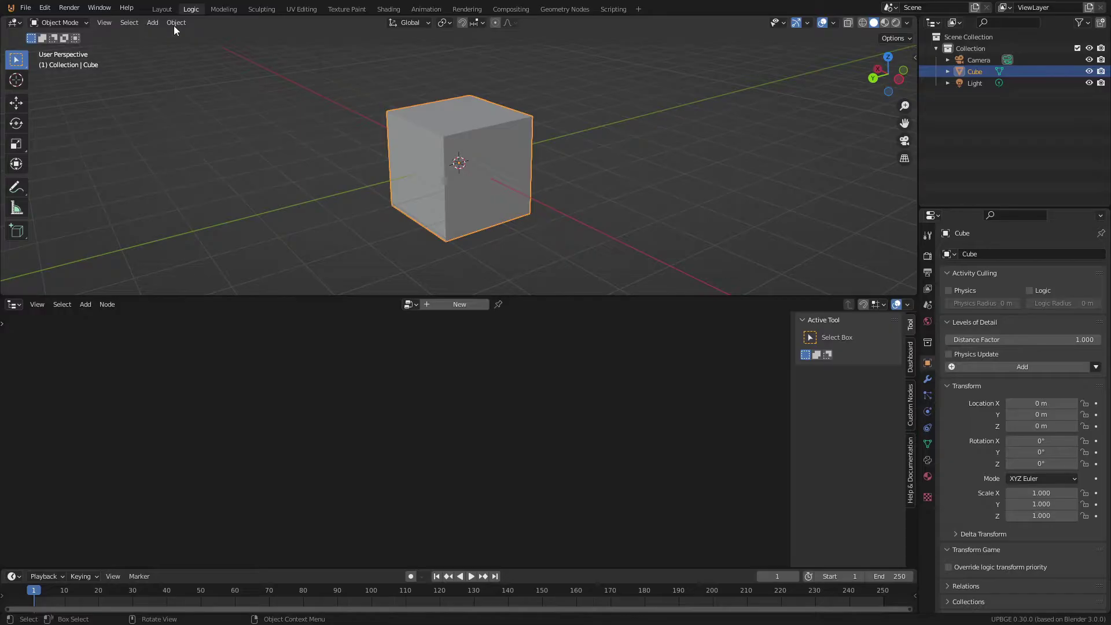
Rename the Layout workspace to 'Logic_Bricks'
{"action": "left_click", "coordinate": [162, 10]}
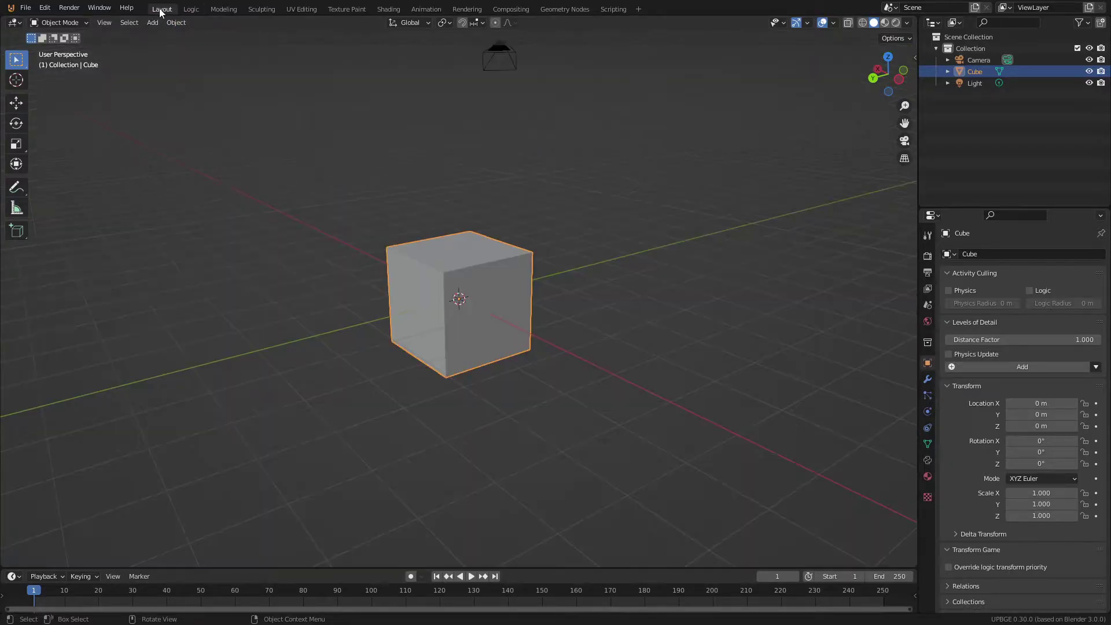
{"action": "double_click", "coordinate": [161, 10]}
{"action": "type", "text": "_Bricks"}
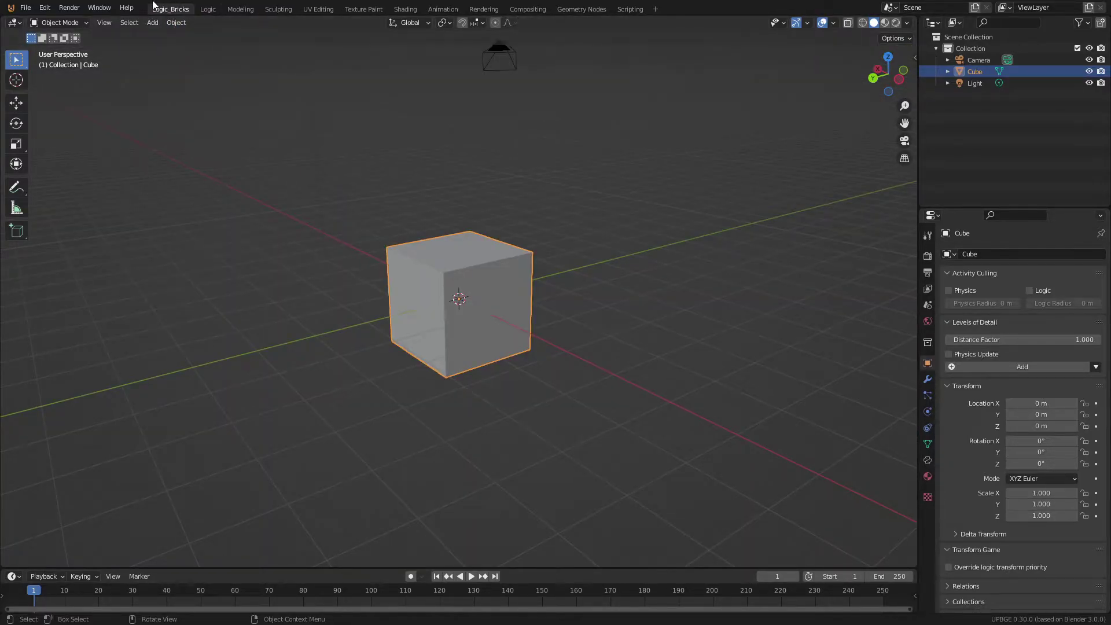
{"action": "key", "text": "Return"}
Split the 3D view and set the bottom area to the Logic Bricks Editor
{"action": "left_click_drag", "start_coordinate": [914, 30], "coordinate": [839, 311]}
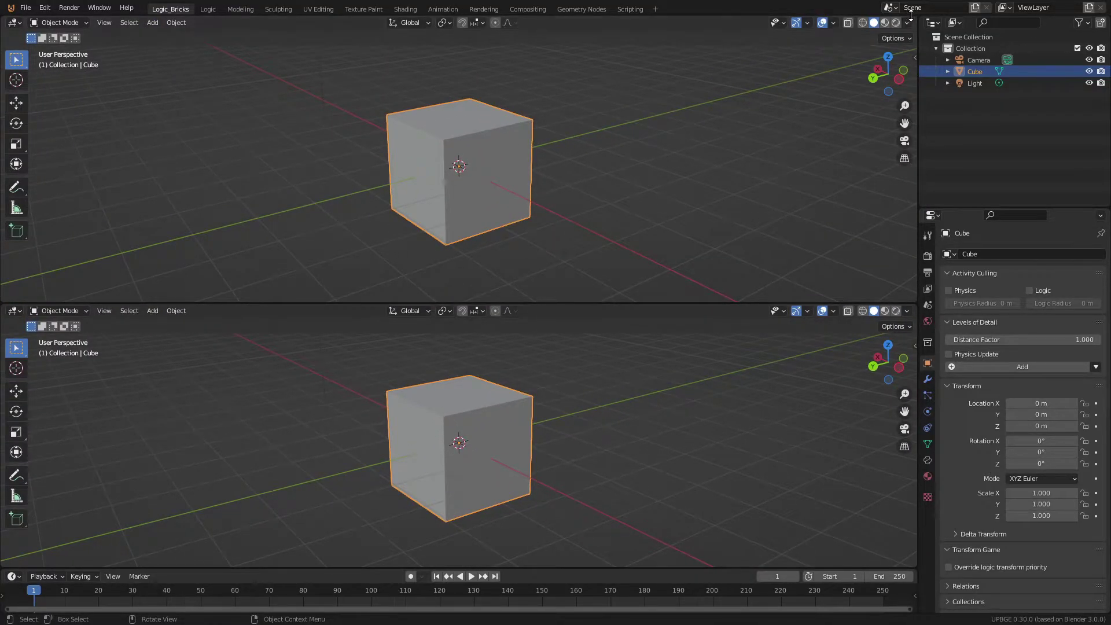
{"action": "left_click", "coordinate": [14, 311]}
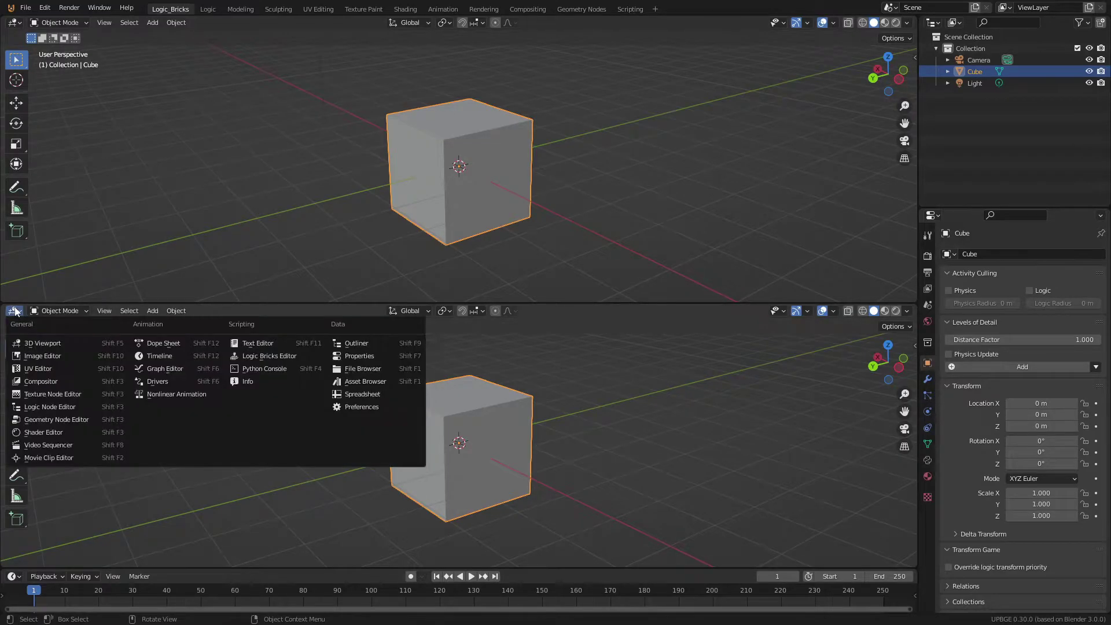
{"action": "left_click", "coordinate": [294, 354]}
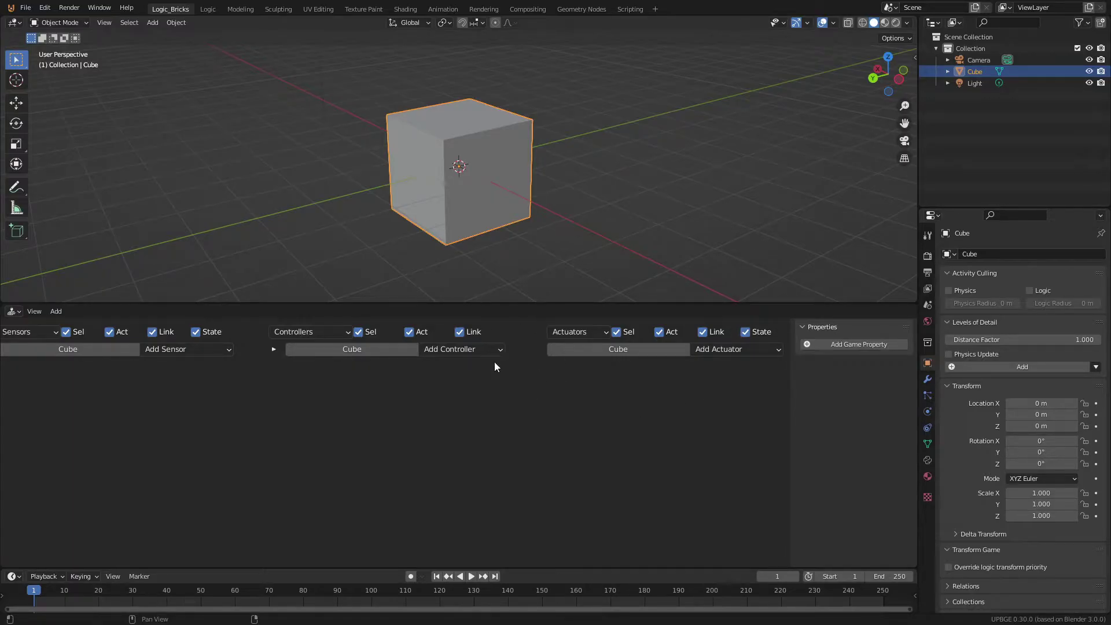
{"action": "left_click", "coordinate": [206, 10]}
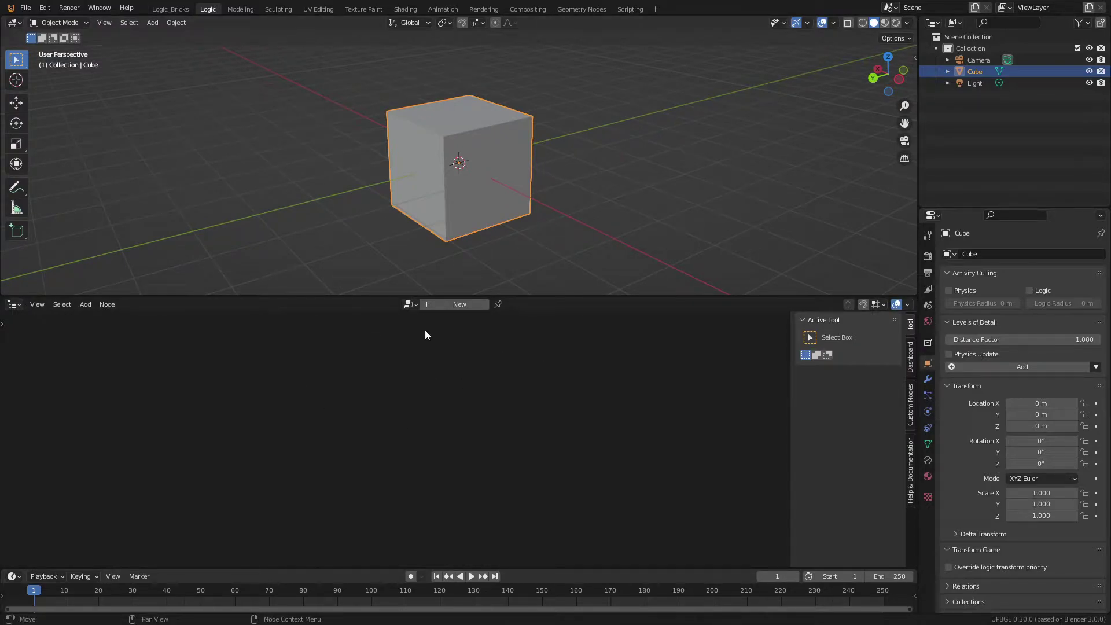
{"action": "key", "text": "ctrl+Page_Up"}
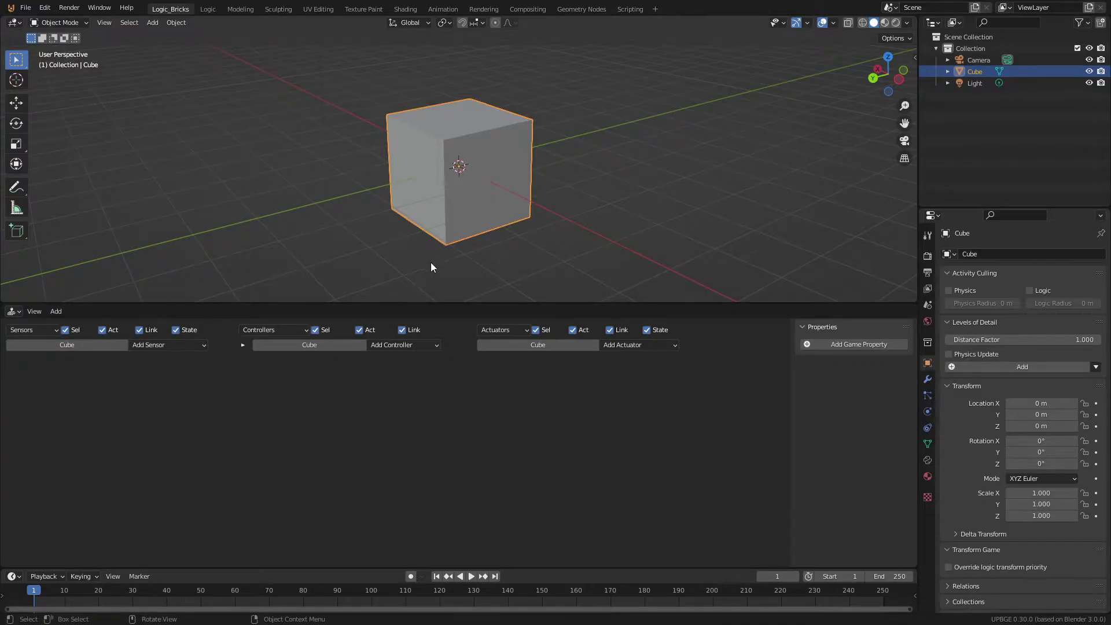
Raise the cube 1 m along the Z axis
{"action": "middle_click_drag", "start_coordinate": [433, 262], "coordinate": [478, 169]}
{"action": "key", "text": "g"}
{"action": "key", "text": "z"}
{"action": "key", "text": "1"}
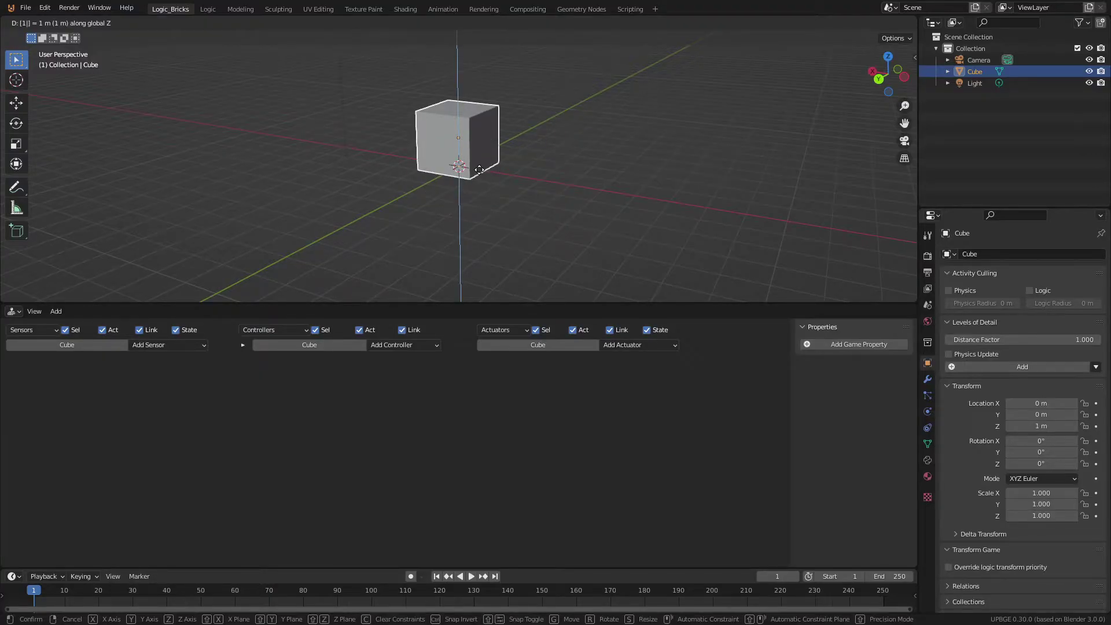
{"action": "key", "text": "Return"}
{"action": "middle_click_drag", "start_coordinate": [479, 169], "coordinate": [566, 179]}
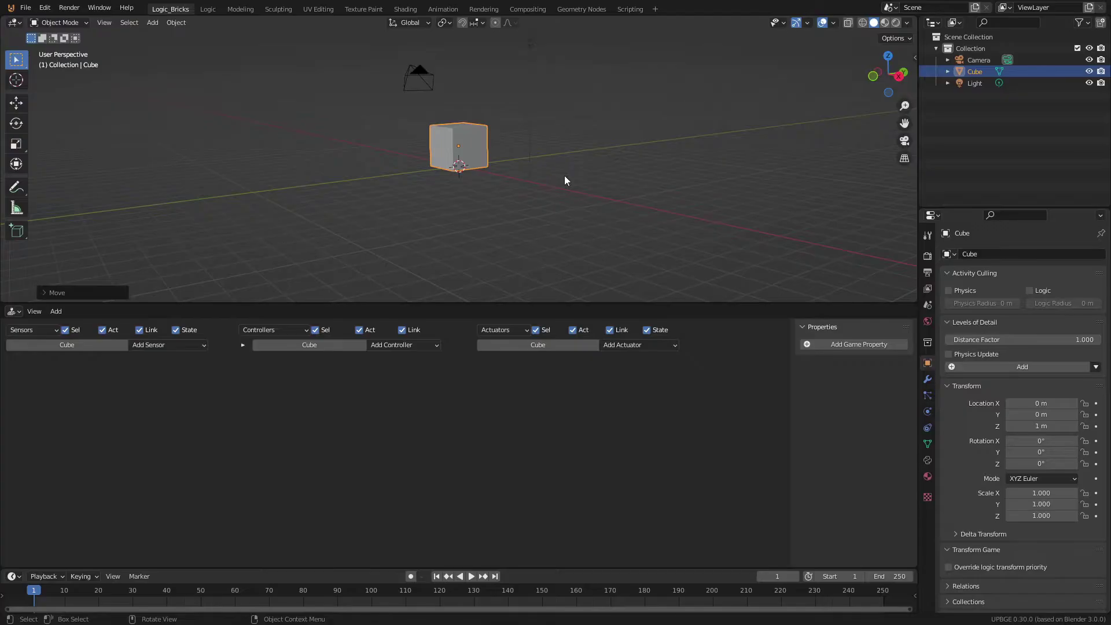
{"action": "key", "text": "g"}
{"action": "key", "text": "z"}
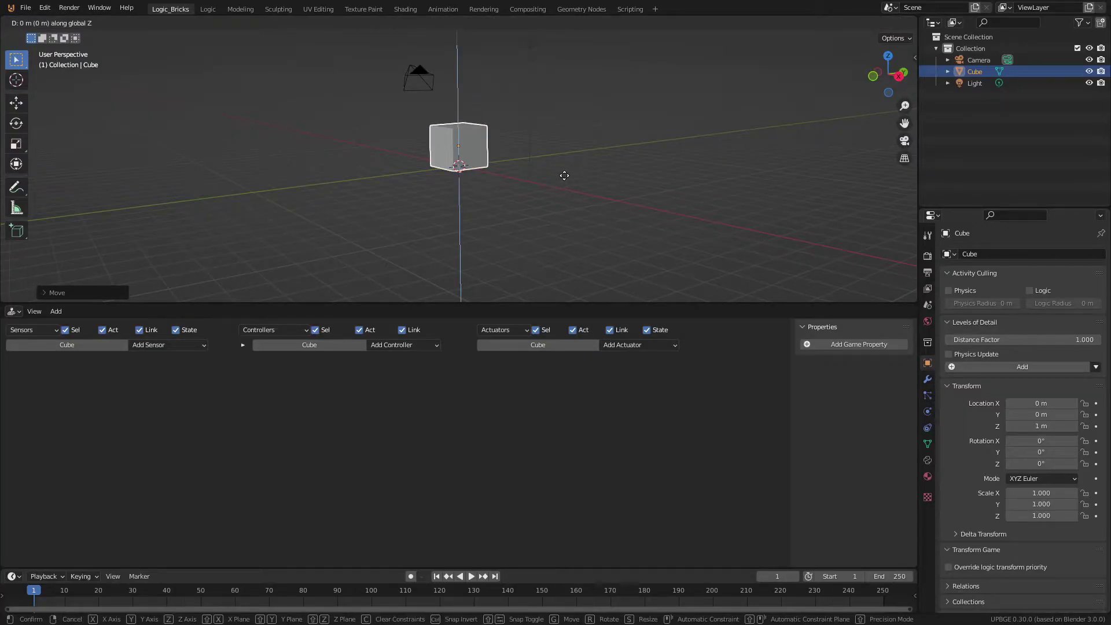
{"action": "key", "text": "Escape"}
Add a mesh plane and scale it by 10 to form the ground
{"action": "scroll", "coordinate": [489, 160], "scroll_direction": "up", "scroll_amount": 1}
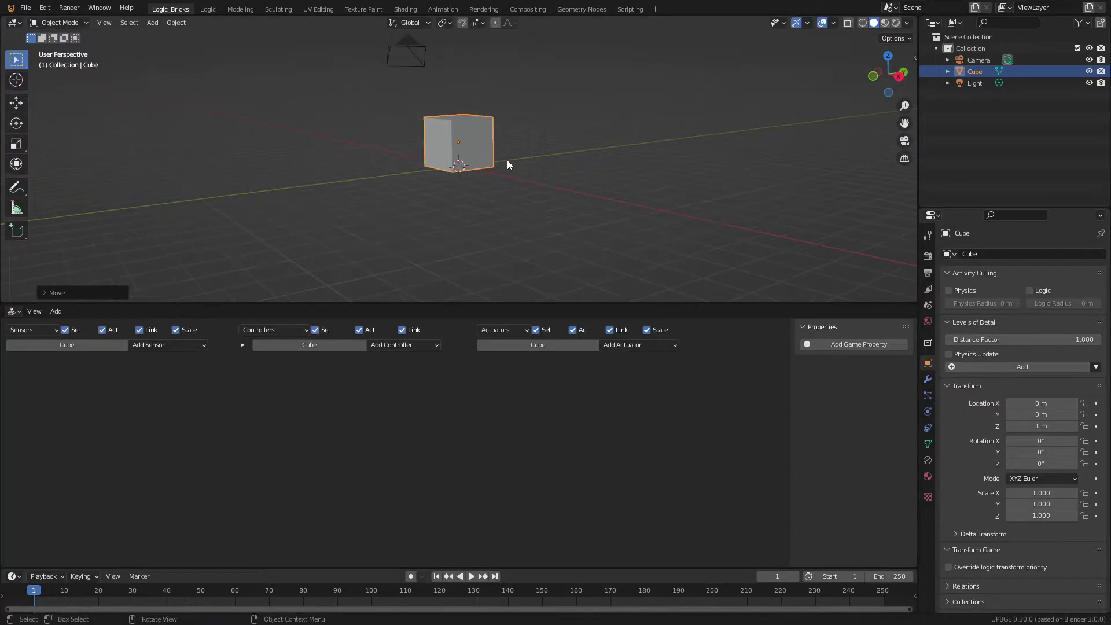
{"action": "key", "text": "g"}
{"action": "key", "text": "Escape"}
{"action": "middle_click_drag", "start_coordinate": [484, 165], "coordinate": [555, 175]}
{"action": "key", "text": "shift+a"}
{"action": "key", "text": "shift+a"}
{"action": "mouse_move", "coordinate": [571, 152]}
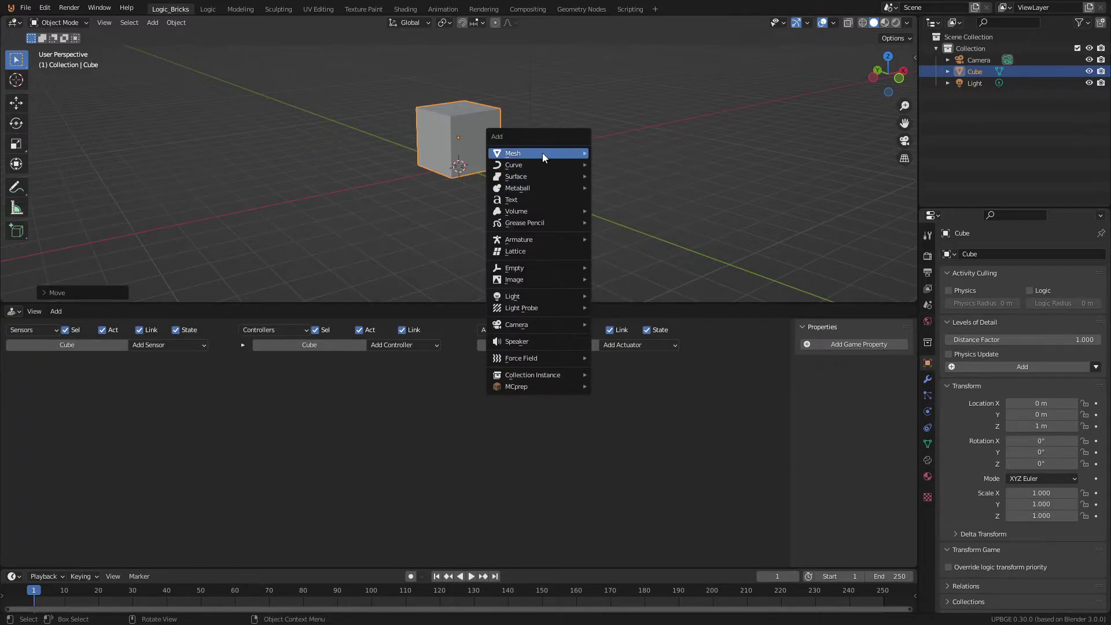
{"action": "mouse_move", "coordinate": [519, 154]}
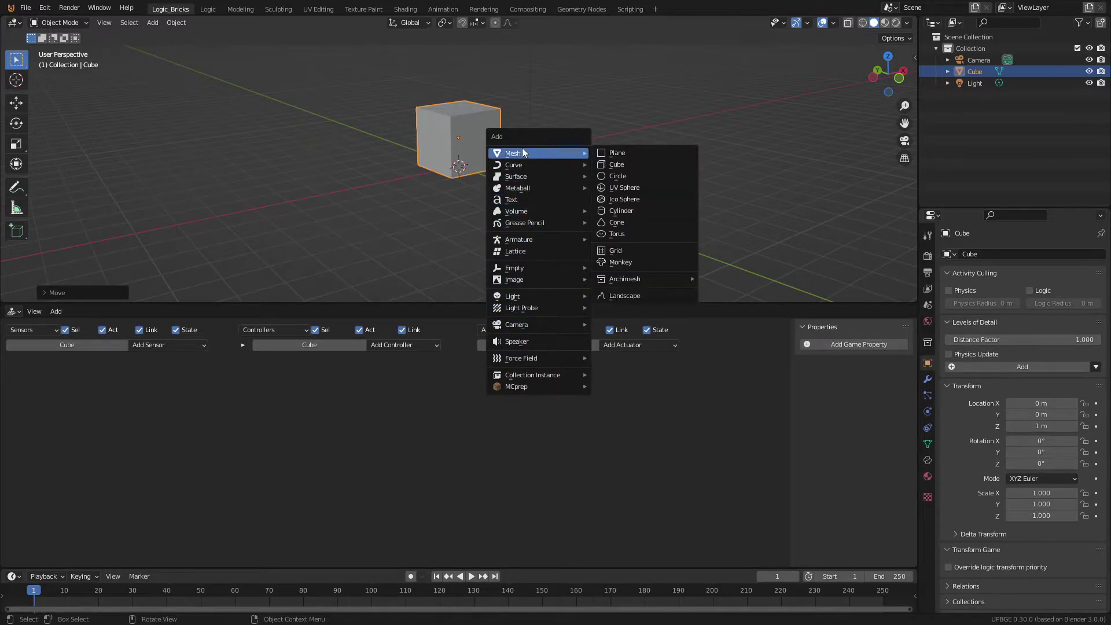
{"action": "left_click", "coordinate": [630, 153]}
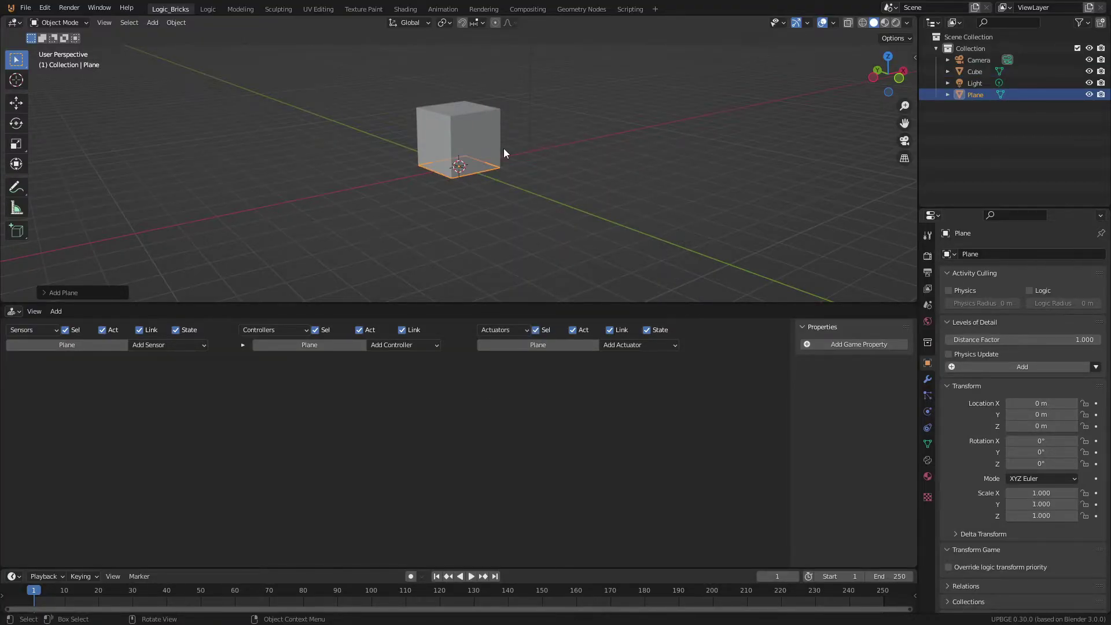
{"action": "key", "text": "s"}
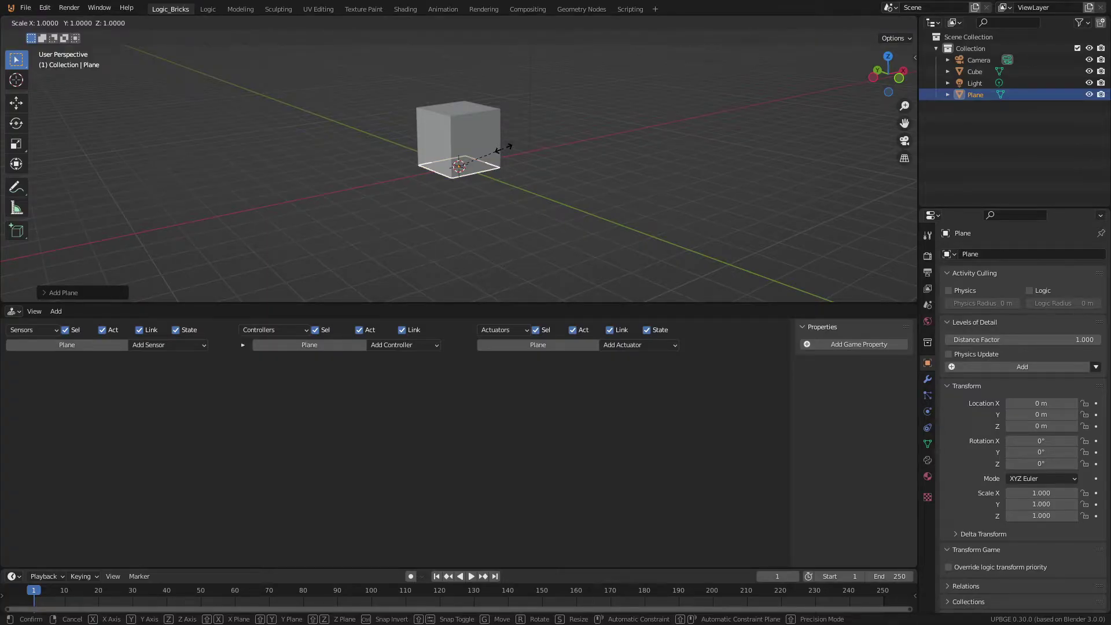
{"action": "type", "text": "10"}
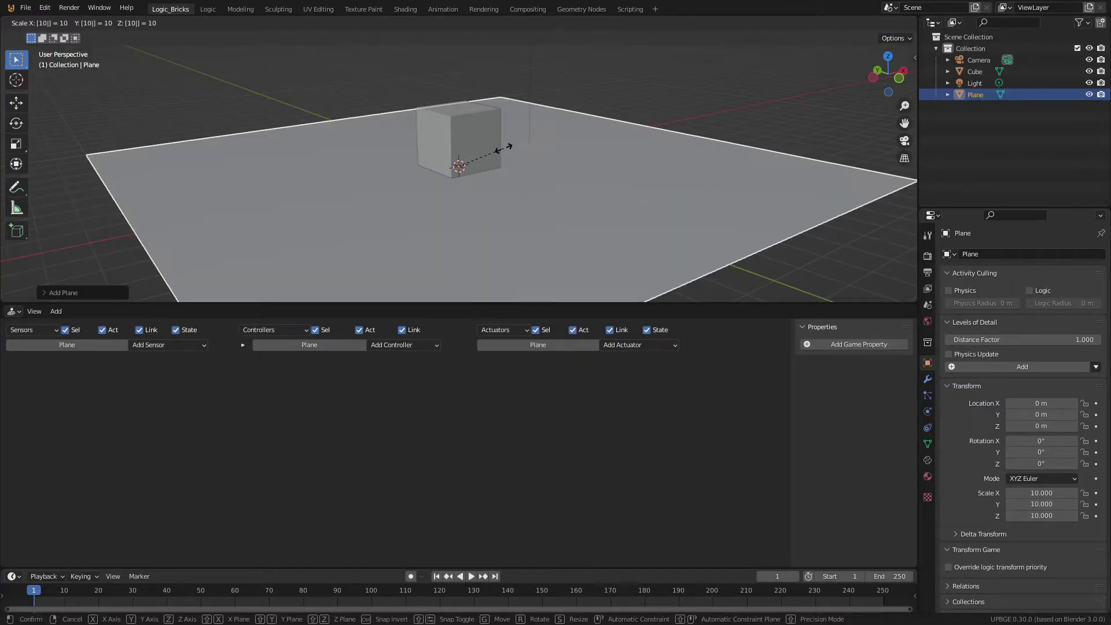
{"action": "key", "text": "Return"}
Select the cube and bring its logic bricks into view
{"action": "scroll", "coordinate": [538, 159], "scroll_direction": "down", "scroll_amount": 4}
{"action": "middle_click_drag", "start_coordinate": [564, 173], "coordinate": [619, 179]}
{"action": "scroll", "coordinate": [579, 174], "scroll_direction": "up", "scroll_amount": 3}
{"action": "left_click", "coordinate": [486, 165]}
{"action": "middle_click_drag", "start_coordinate": [531, 172], "coordinate": [497, 164]}
{"action": "scroll", "coordinate": [183, 359], "scroll_direction": "up", "scroll_amount": 3}
{"action": "middle_click_drag", "start_coordinate": [183, 359], "coordinate": [236, 392]}
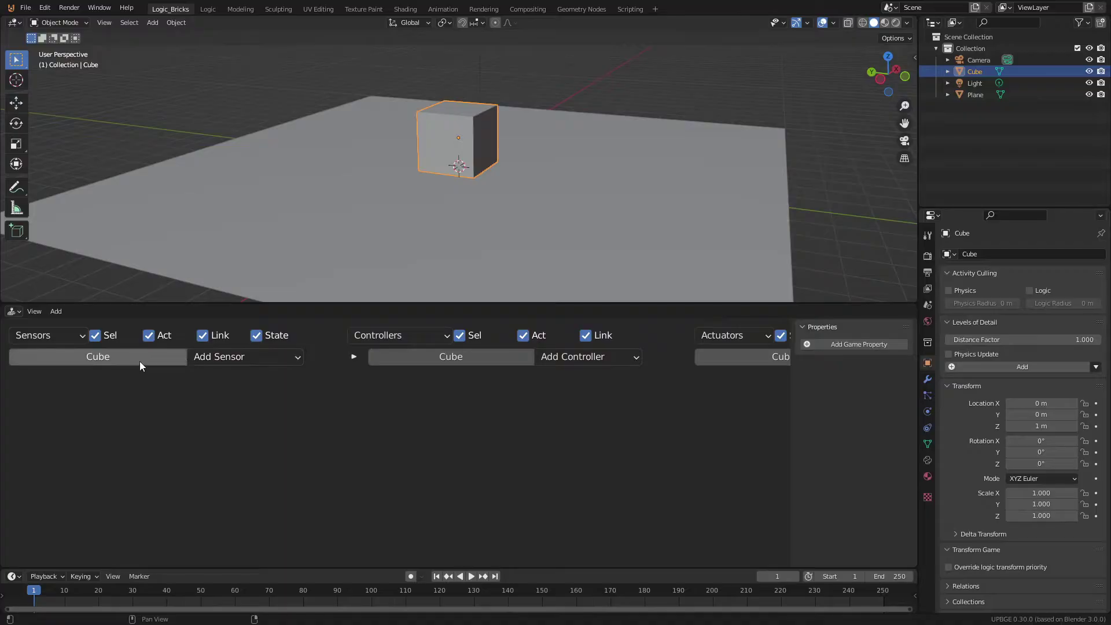
Add a Keyboard sensor on the A key and name it 'a'
{"action": "left_click", "coordinate": [243, 359]}
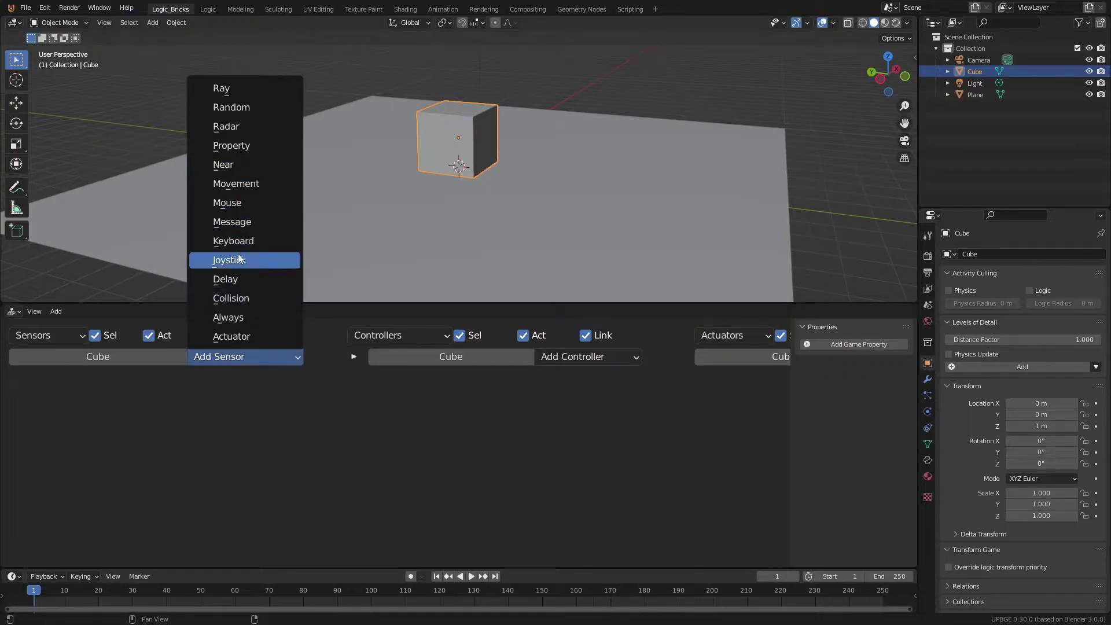
{"action": "left_click", "coordinate": [251, 239]}
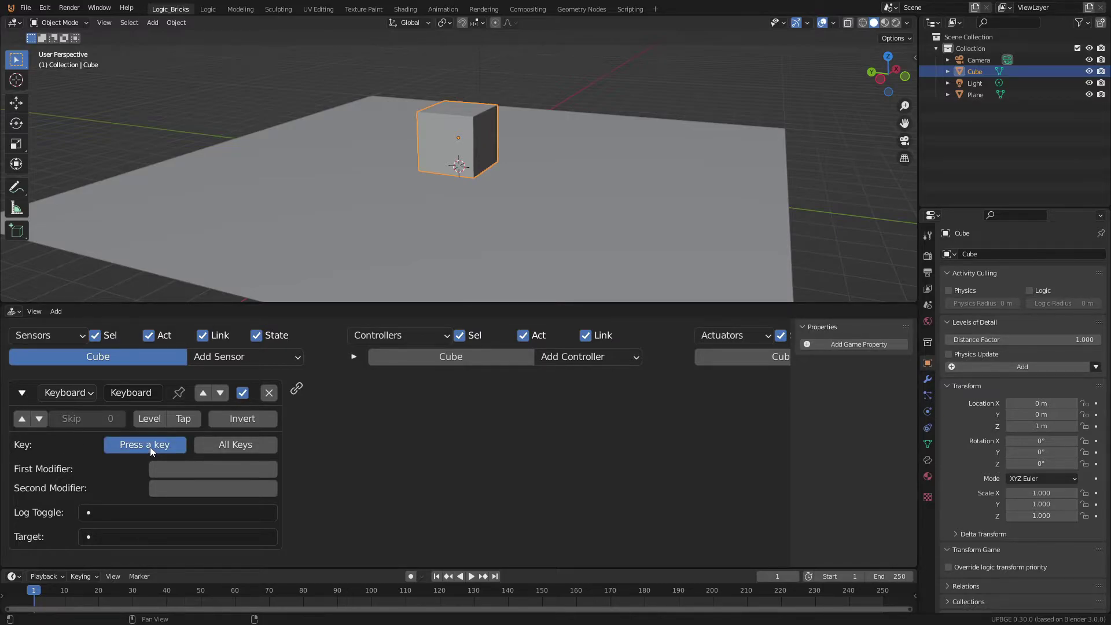
{"action": "key", "text": "a"}
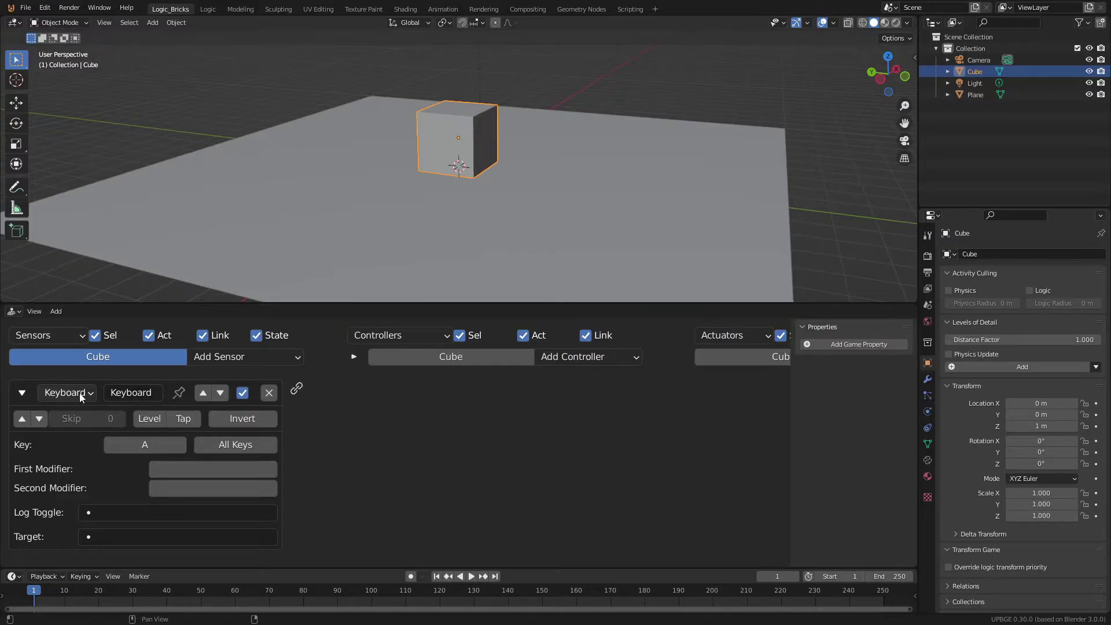
{"action": "left_click", "coordinate": [147, 392]}
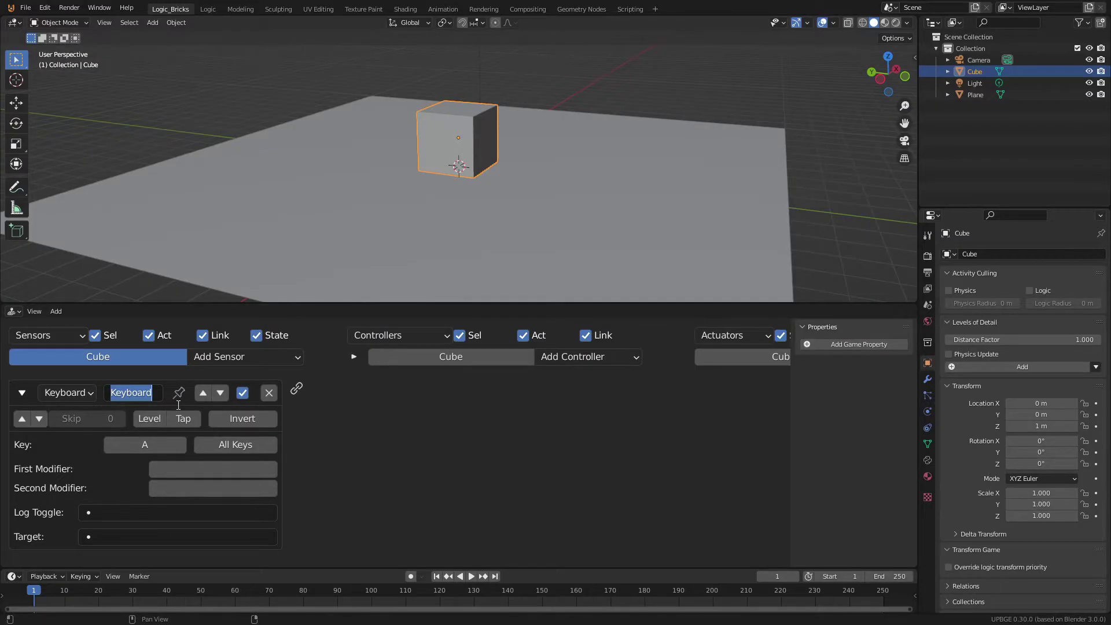
{"action": "type", "text": "a"}
Collapse the 'a' sensor panel and scroll across to the actuators column
{"action": "left_click", "coordinate": [22, 393]}
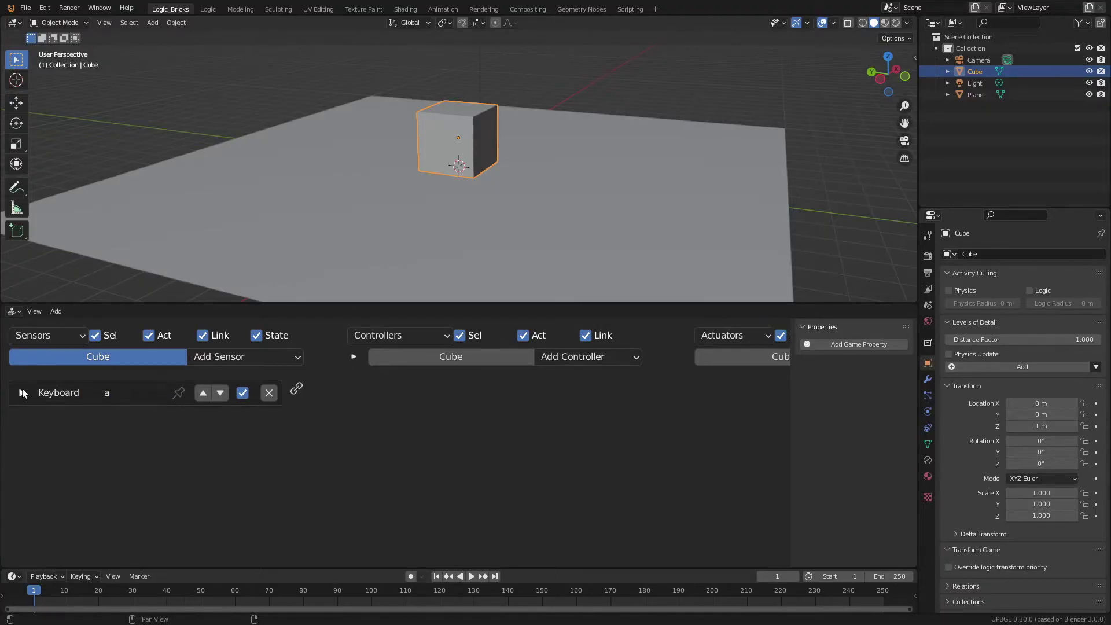
{"action": "left_click", "coordinate": [22, 393]}
{"action": "left_click", "coordinate": [22, 393]}
{"action": "left_click", "coordinate": [22, 393]}
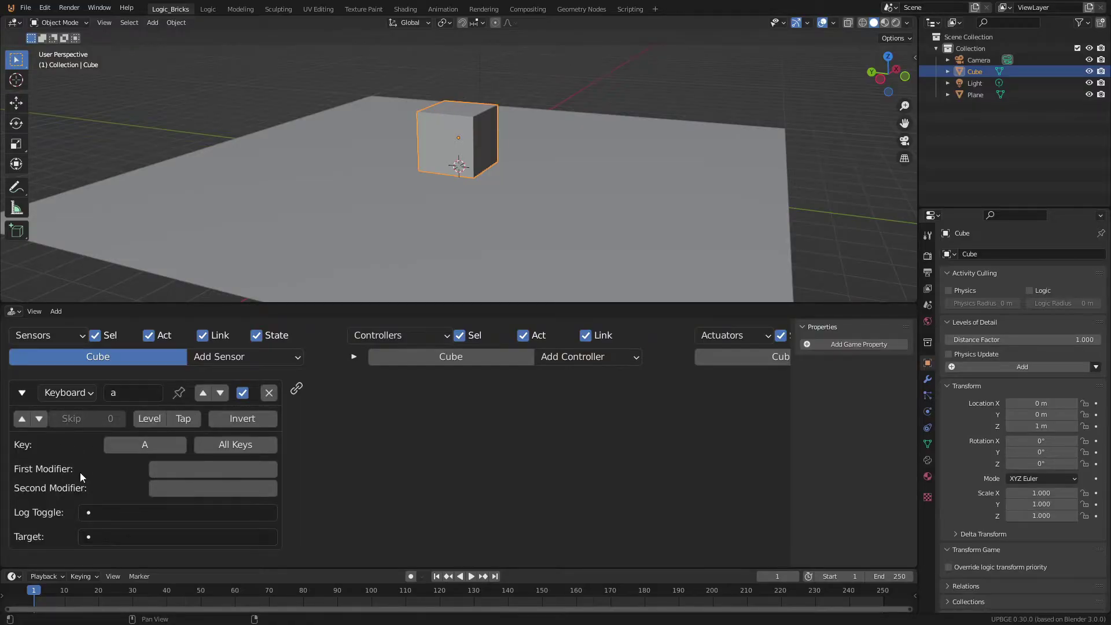
{"action": "left_click", "coordinate": [22, 393]}
{"action": "scroll", "coordinate": [402, 433], "scroll_direction": "down", "scroll_amount": 2}
{"action": "scroll", "coordinate": [463, 428], "scroll_direction": "right", "scroll_amount": 3, "text": "ctrl"}
{"action": "left_click", "coordinate": [733, 351]}
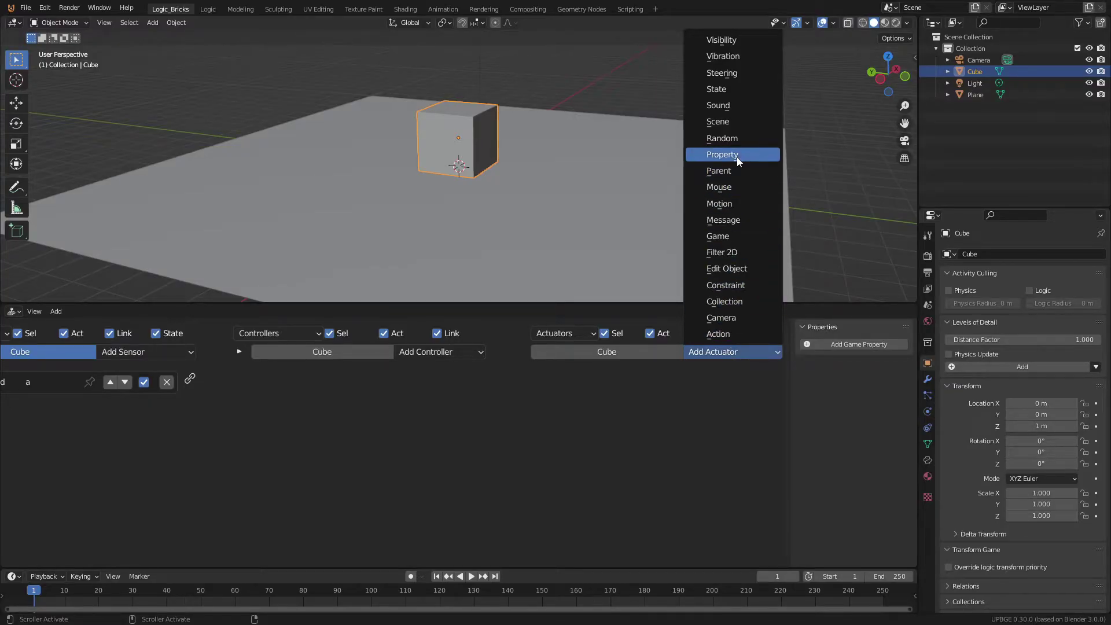
Add a Simple Motion actuator and link sensor 'a' to it, keeping the controller as And
{"action": "left_click", "coordinate": [747, 204]}
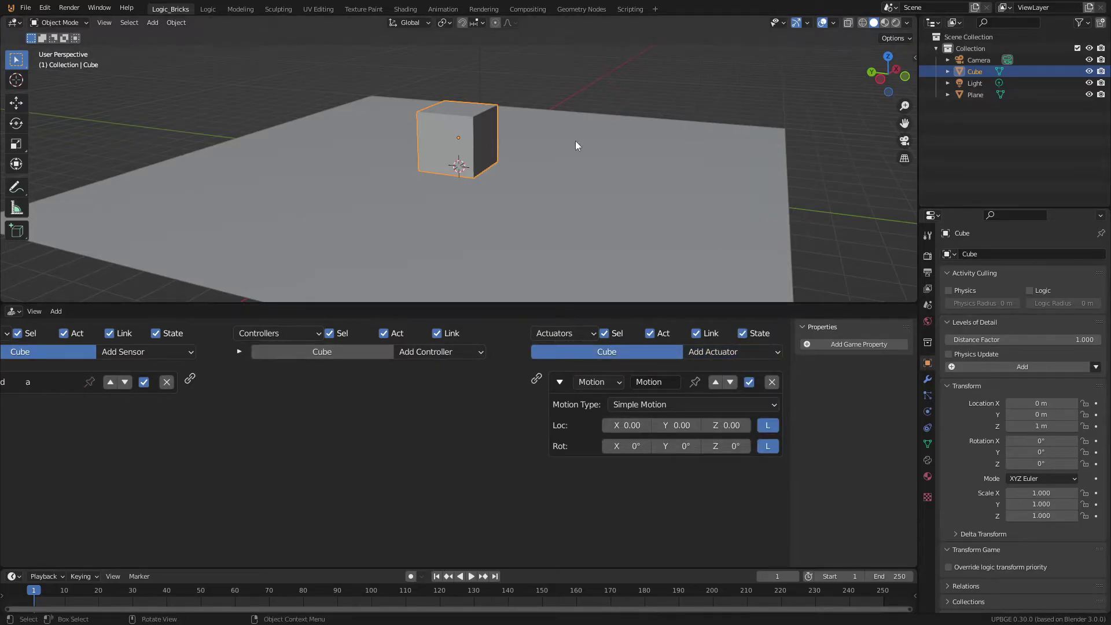
{"action": "left_click_drag", "start_coordinate": [191, 379], "coordinate": [536, 378]}
{"action": "left_click_drag", "start_coordinate": [190, 380], "coordinate": [537, 382]}
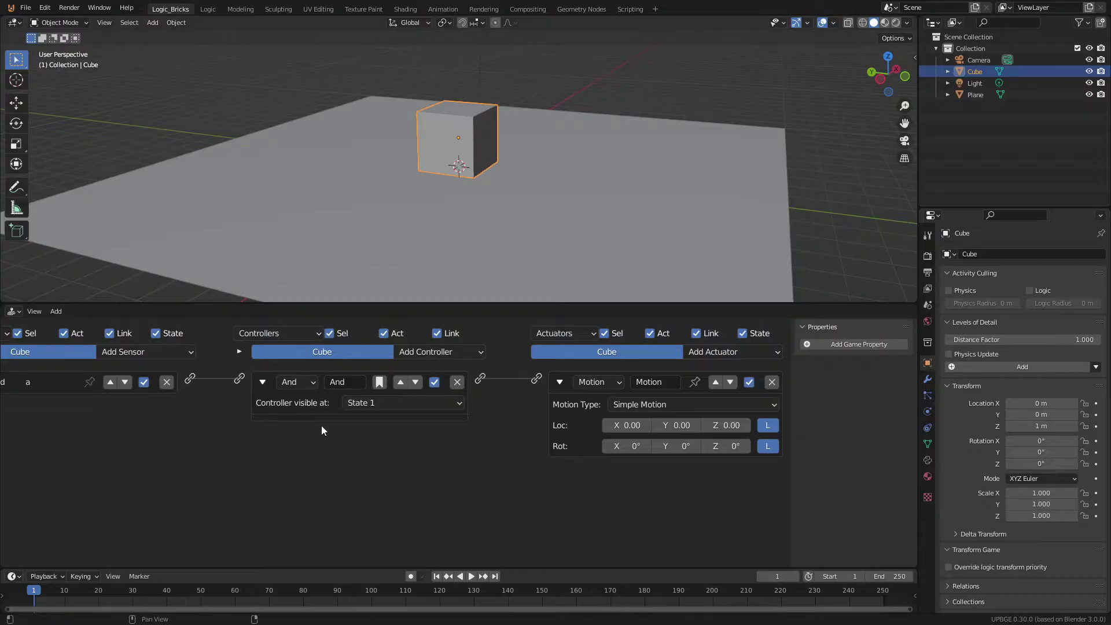
{"action": "left_click", "coordinate": [300, 383]}
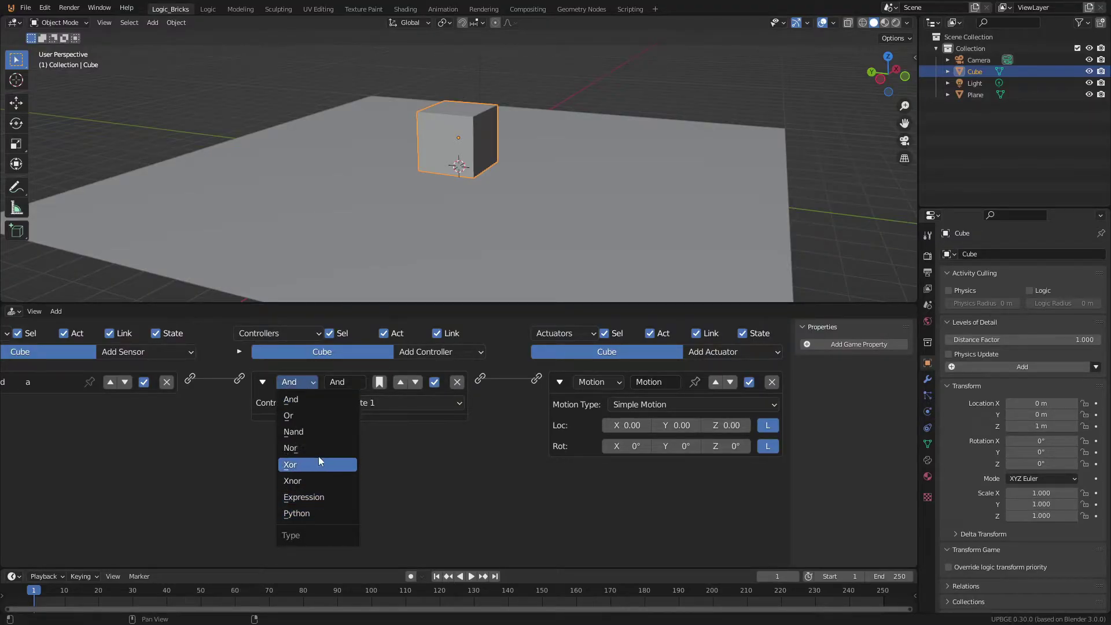
{"action": "left_click", "coordinate": [310, 399]}
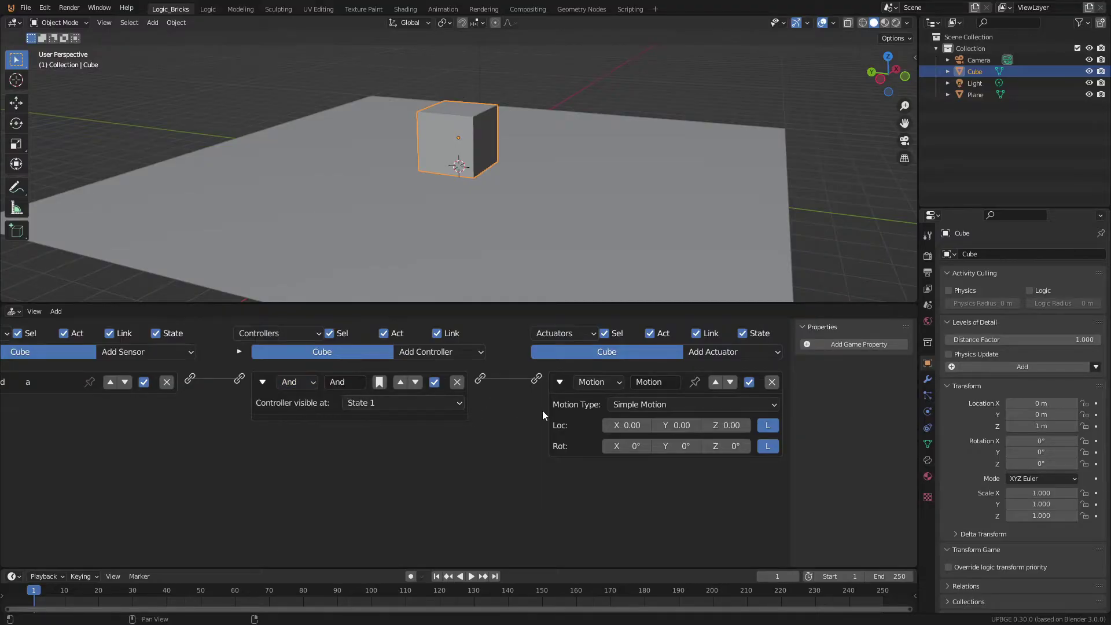
{"action": "left_click", "coordinate": [262, 381]}
{"action": "middle_click_drag", "start_coordinate": [297, 391], "coordinate": [494, 430], "text": "ctrl"}
{"action": "middle_click_drag", "start_coordinate": [555, 243], "coordinate": [579, 213]}
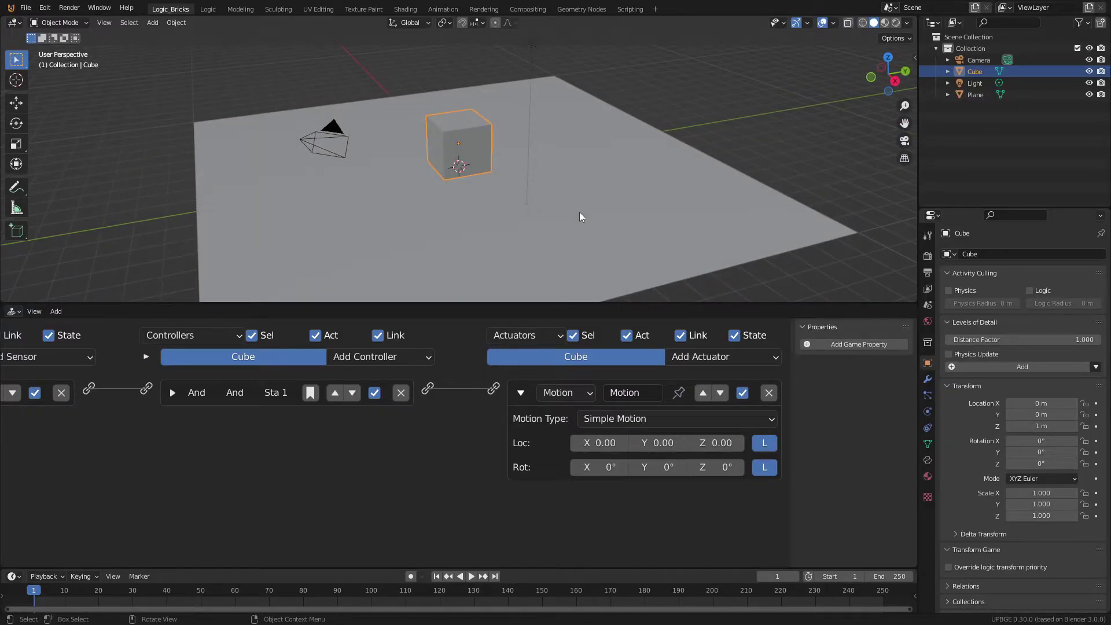
Check the axes in top view and set the Motion actuator's Loc X to -0.10
{"action": "key", "text": "KP_7"}
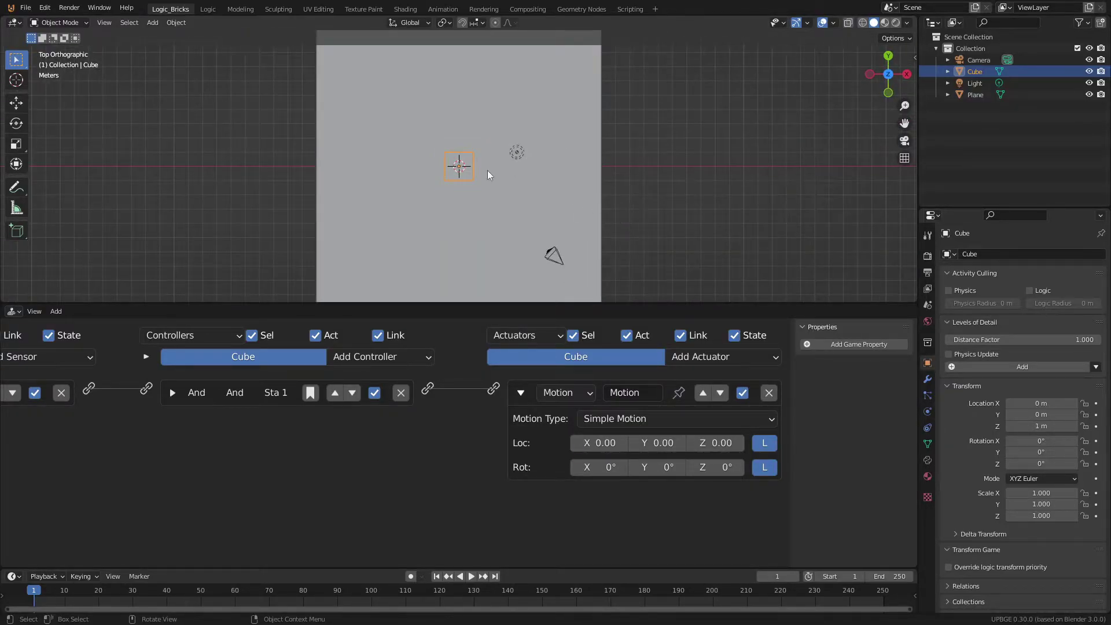
{"action": "scroll", "coordinate": [505, 193], "scroll_direction": "up", "scroll_amount": 3}
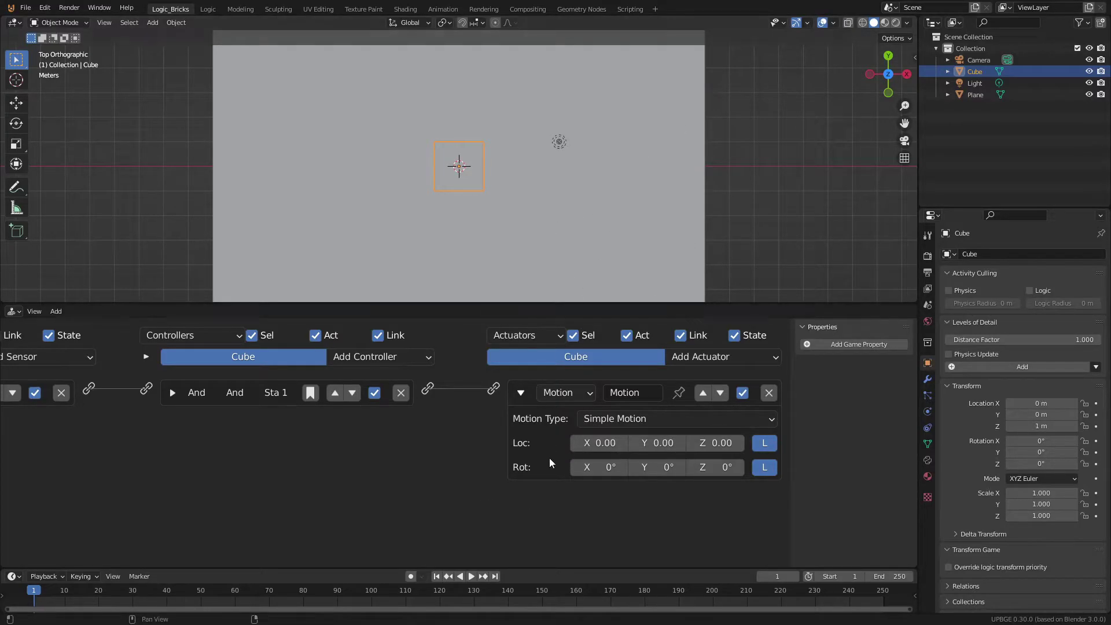
{"action": "left_click", "coordinate": [576, 445]}
{"action": "middle_click_drag", "start_coordinate": [539, 173], "coordinate": [462, 149]}
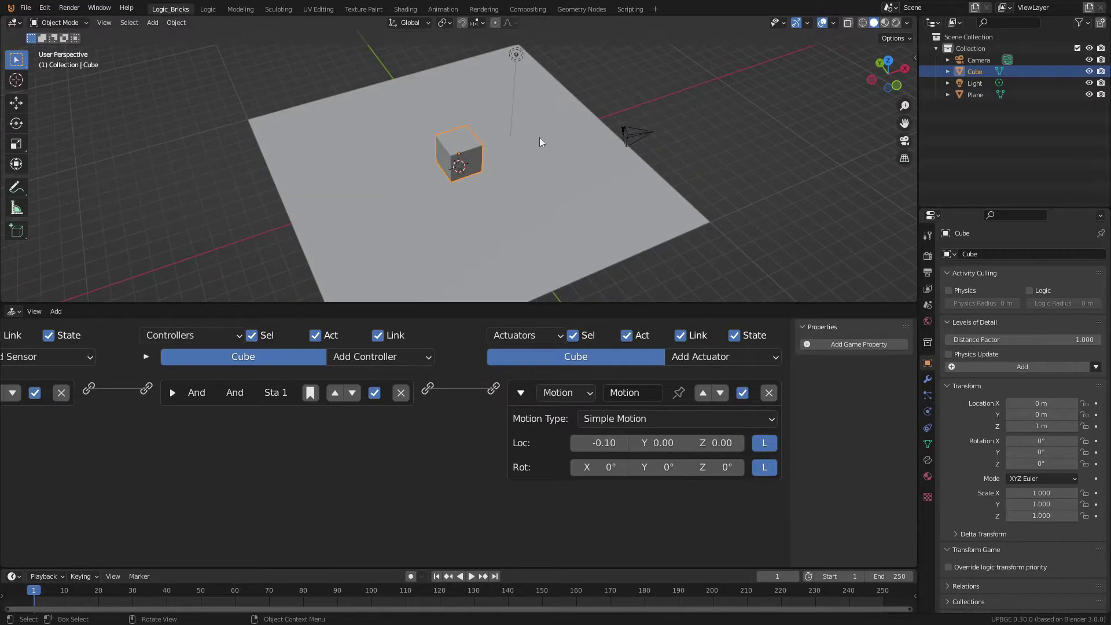
{"action": "middle_click_drag", "start_coordinate": [546, 141], "coordinate": [588, 152]}
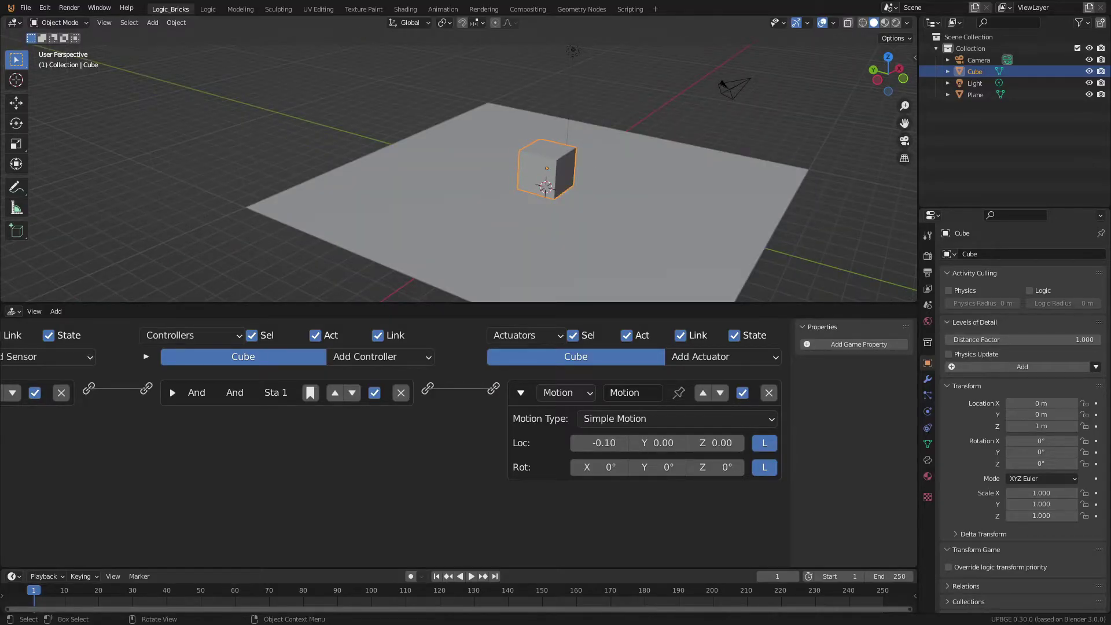
Start the embedded game with P to try the A-key movement
{"action": "key", "text": "p"}
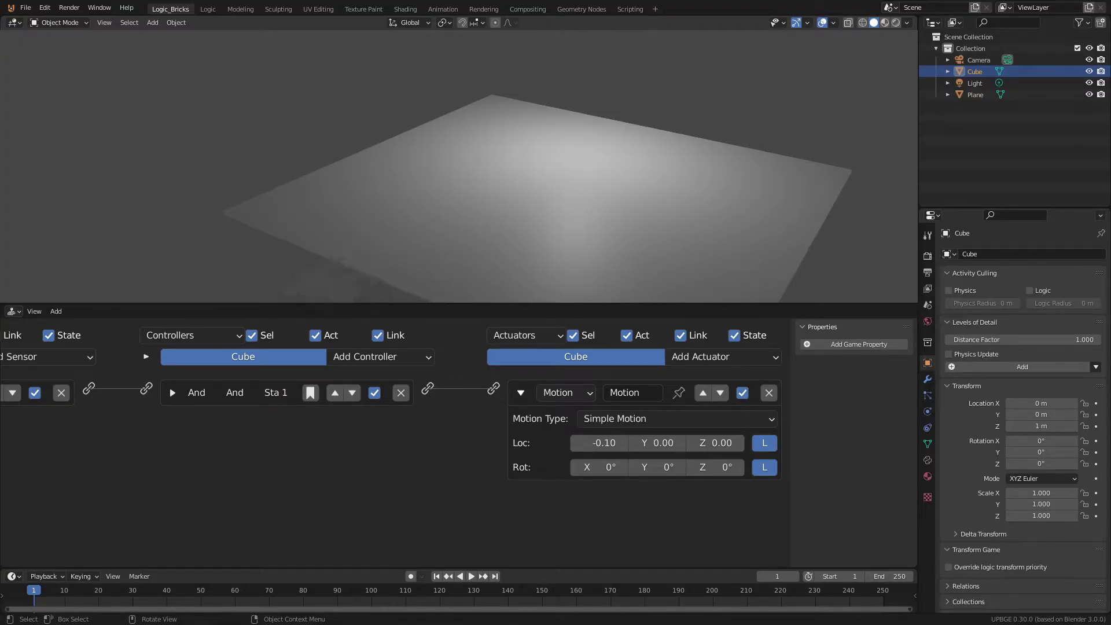
Stop the game and add a second Keyboard sensor on the D key
{"action": "key", "text": "Escape"}
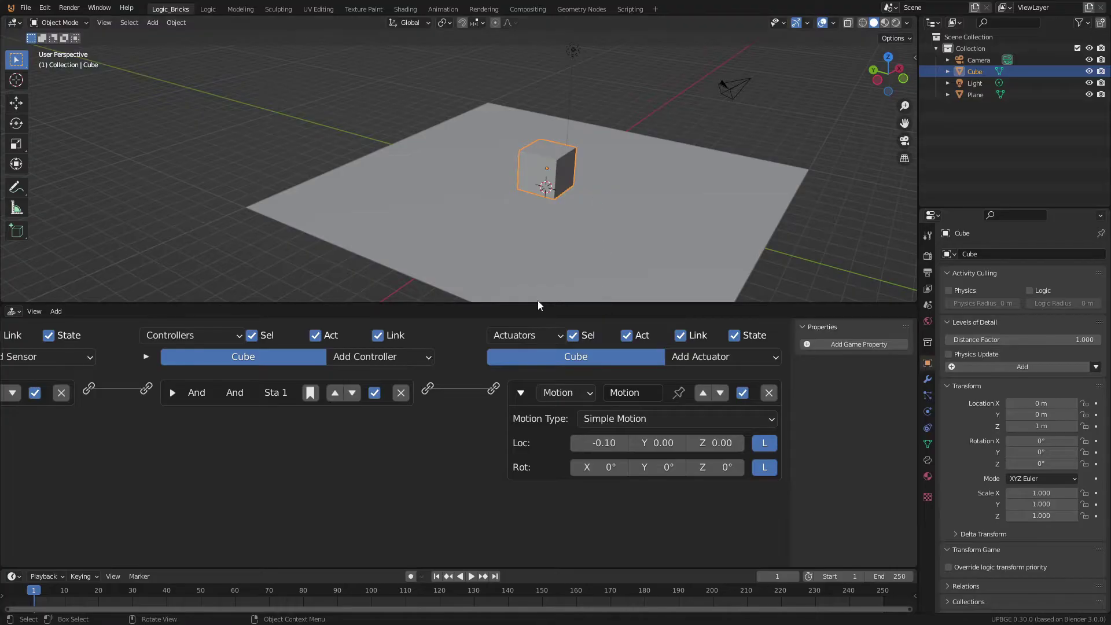
{"action": "scroll", "coordinate": [634, 397], "scroll_direction": "left", "scroll_amount": 8, "text": "ctrl"}
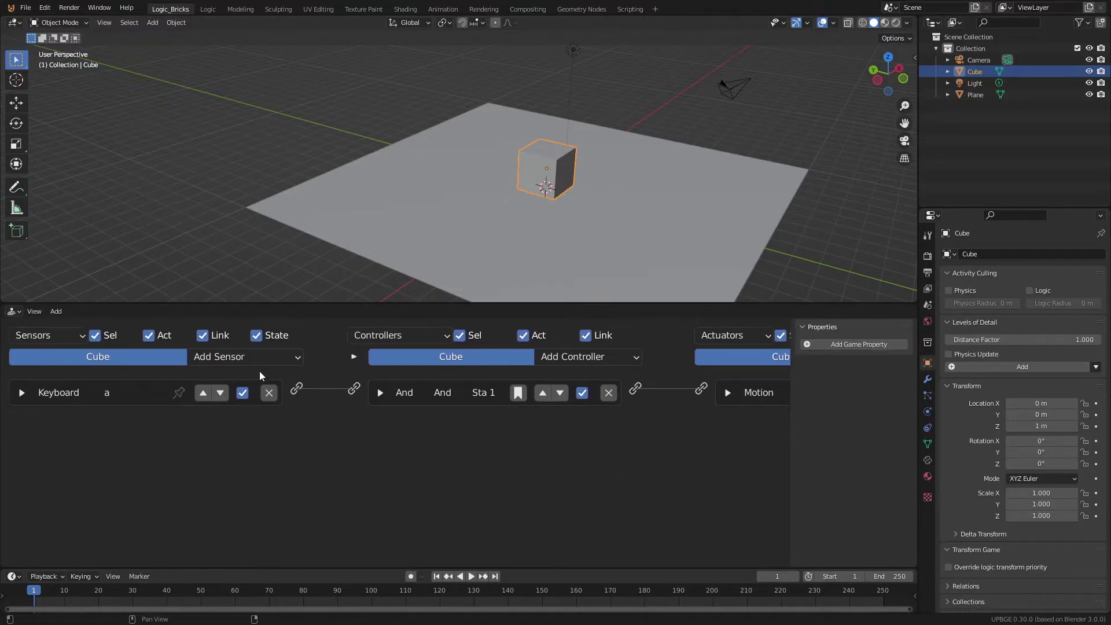
{"action": "left_click", "coordinate": [255, 356]}
{"action": "left_click", "coordinate": [290, 242]}
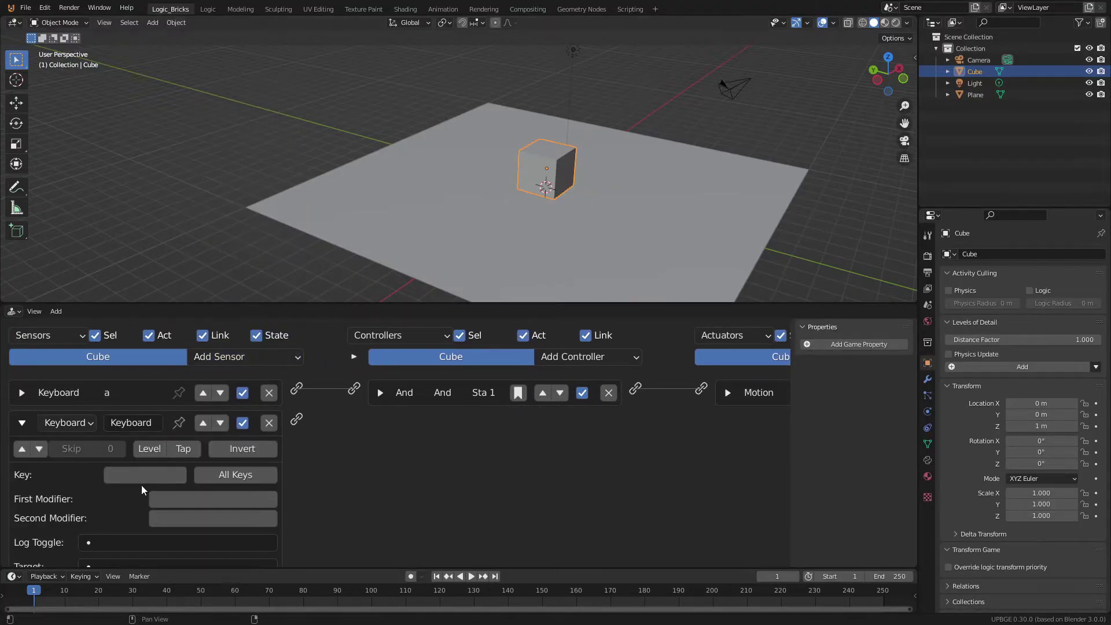
{"action": "key", "text": "d"}
{"action": "key", "text": "Return"}
{"action": "left_click", "coordinate": [21, 422]}
{"action": "scroll", "coordinate": [400, 446], "scroll_direction": "right", "scroll_amount": 8, "text": "ctrl"}
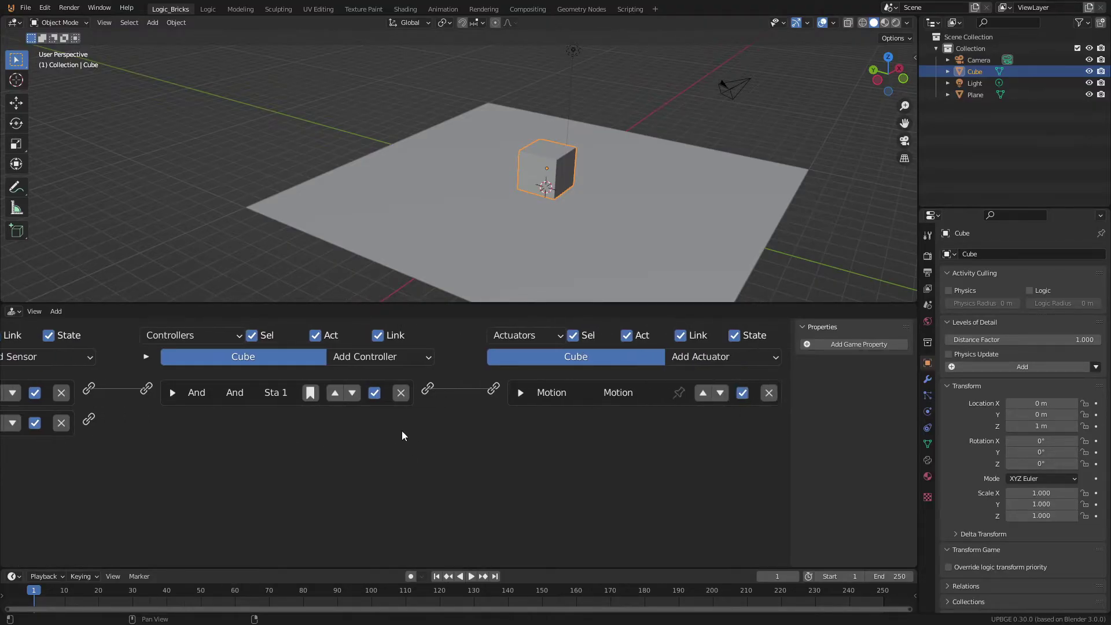
Link the D sensor via And.001 to a new Motion.001 actuator with Loc X 0.10
{"action": "left_click", "coordinate": [726, 355]}
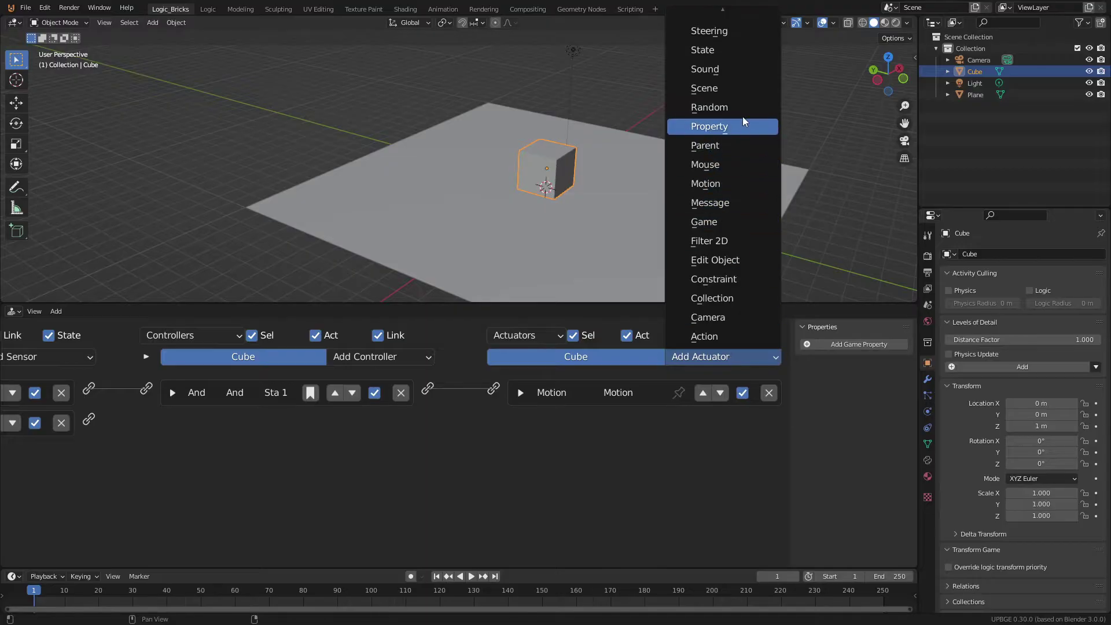
{"action": "left_click", "coordinate": [735, 165]}
{"action": "left_click_drag", "start_coordinate": [90, 419], "coordinate": [493, 419]}
{"action": "left_click", "coordinate": [769, 422]}
{"action": "left_click", "coordinate": [761, 357]}
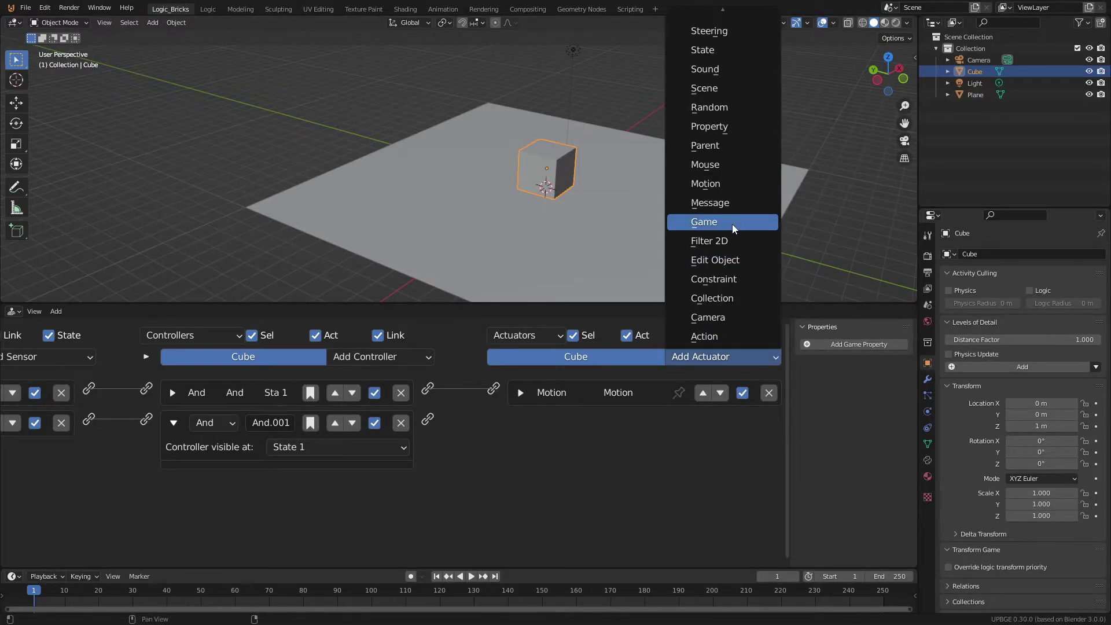
{"action": "left_click", "coordinate": [732, 184]}
{"action": "left_click_drag", "start_coordinate": [427, 419], "coordinate": [496, 422]}
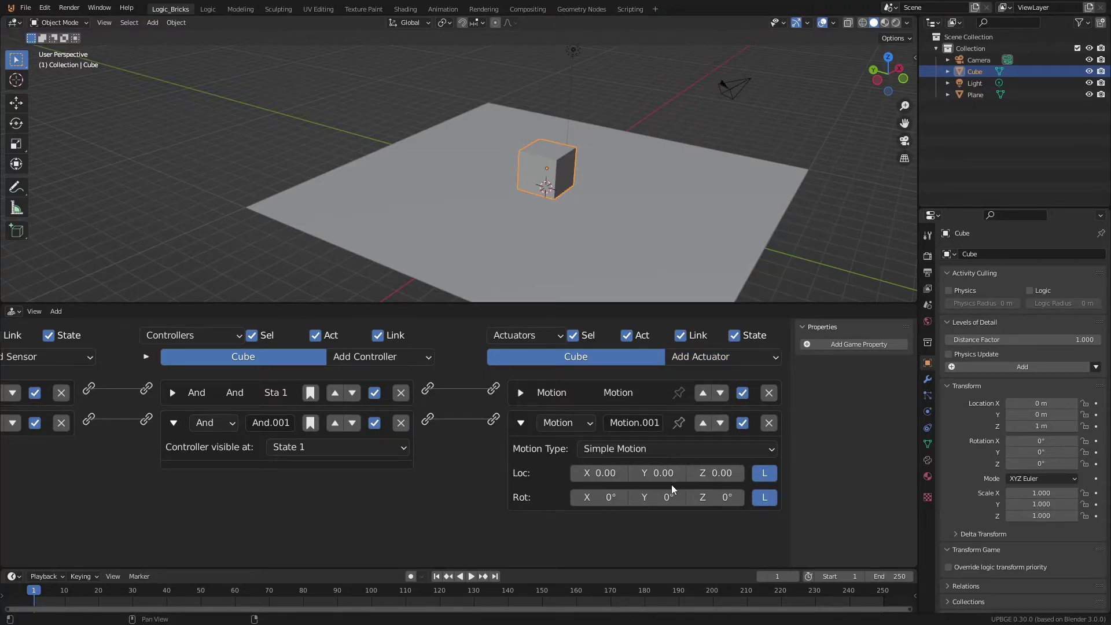
{"action": "left_click", "coordinate": [623, 471]}
{"action": "mouse_move", "coordinate": [618, 202]}
{"action": "middle_mouse_down"}
{"action": "mouse_move", "coordinate": [561, 192]}
{"action": "mouse_move", "coordinate": [516, 152]}
{"action": "mouse_move", "coordinate": [560, 190]}
{"action": "middle_mouse_up"}
Run the game, slide the cube left and right repeatedly, then stop it with Esc
{"action": "key", "text": "p"}
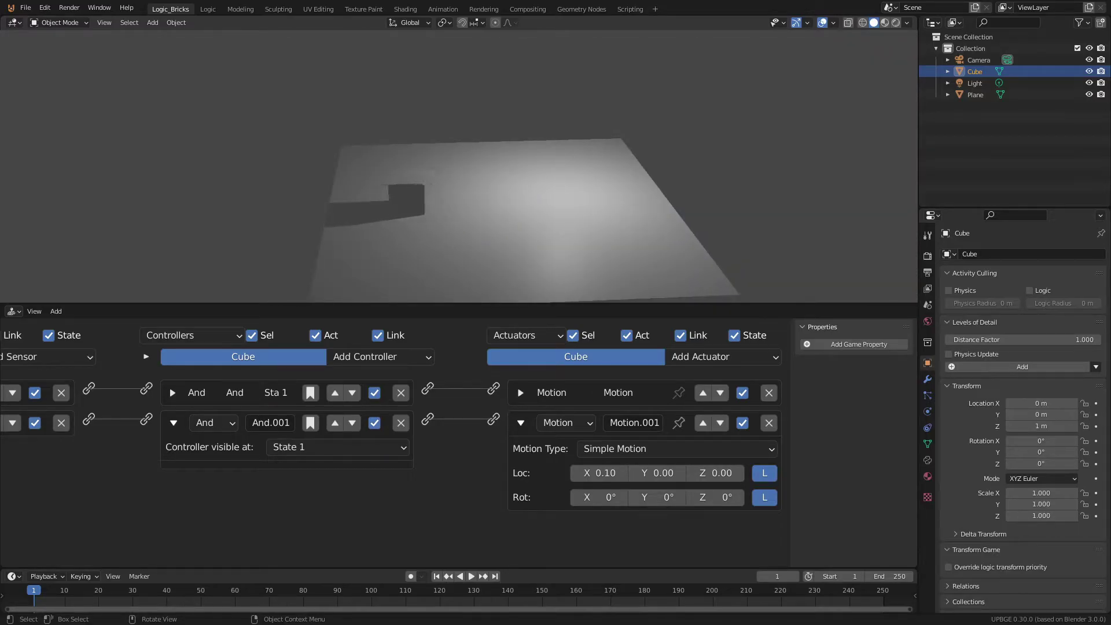
{"action": "key", "text": "Right"}
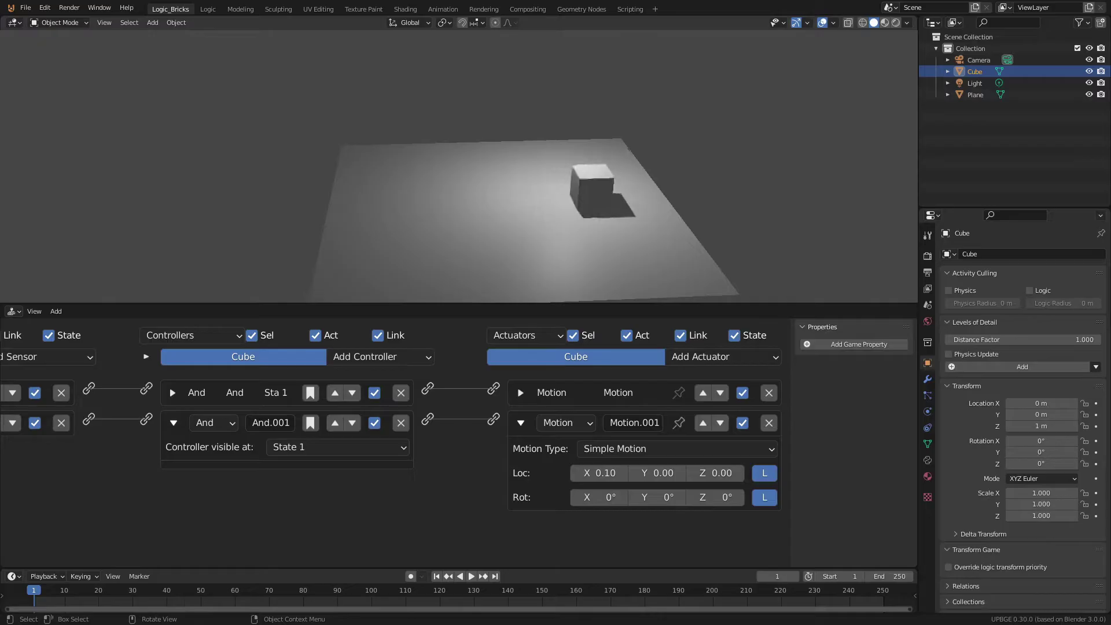
{"action": "key", "text": "Left"}
{"action": "key", "text": "Left"}
{"action": "key", "text": "Right"}
{"action": "key", "text": "Left"}
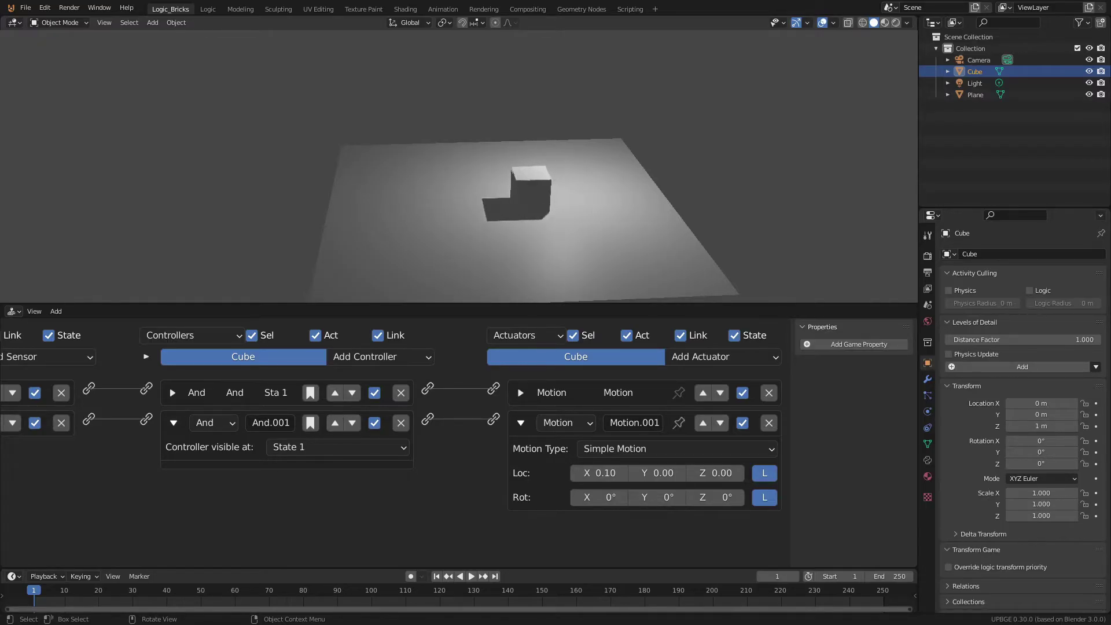
{"action": "key", "text": "Right"}
{"action": "key", "text": "Left"}
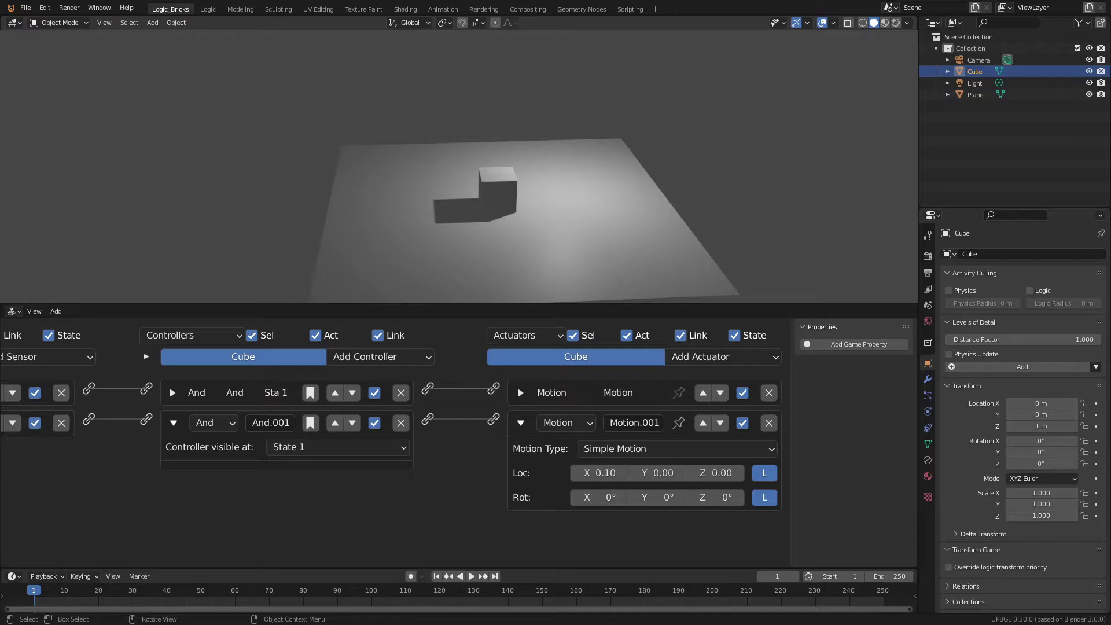
{"action": "key", "text": "Escape"}
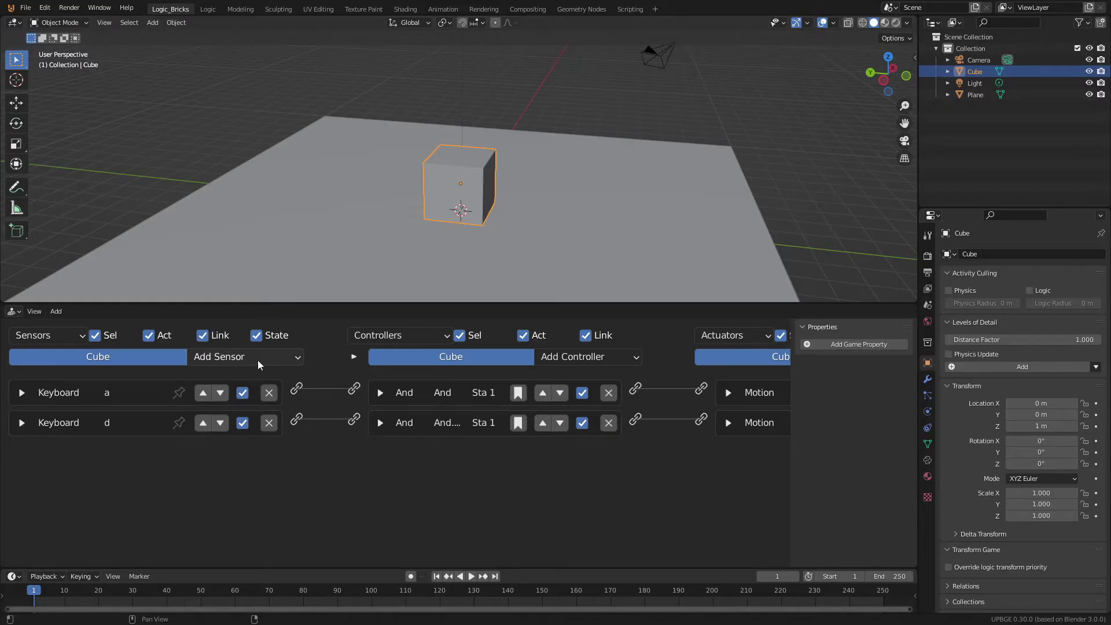
Add two more Keyboard sensors to the Cube for the W and S keys
{"action": "left_click", "coordinate": [254, 363]}
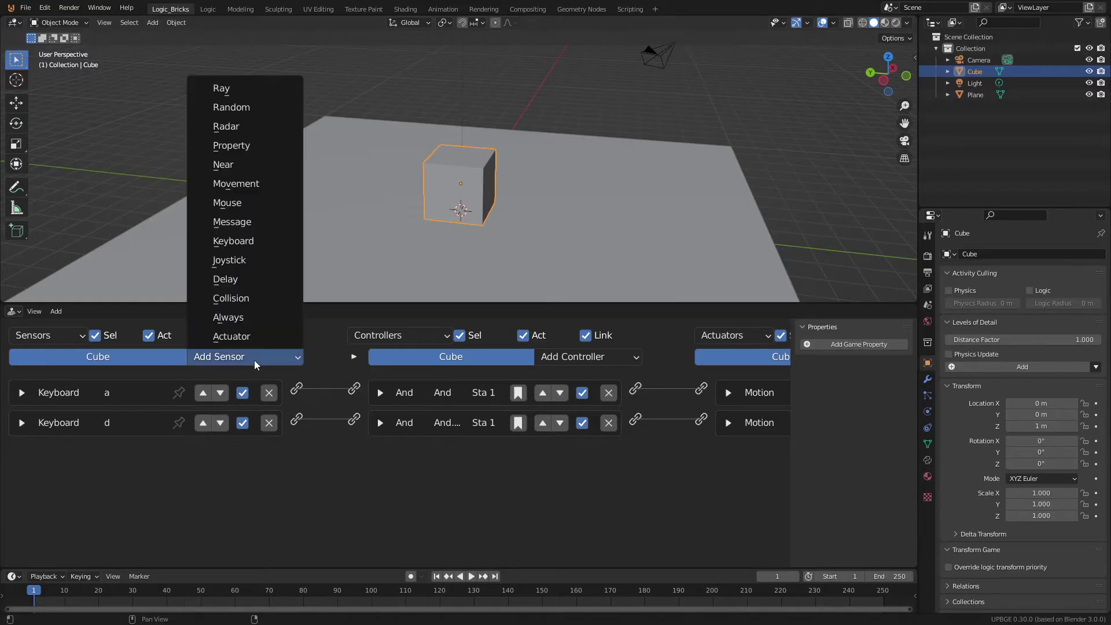
{"action": "left_click", "coordinate": [250, 241]}
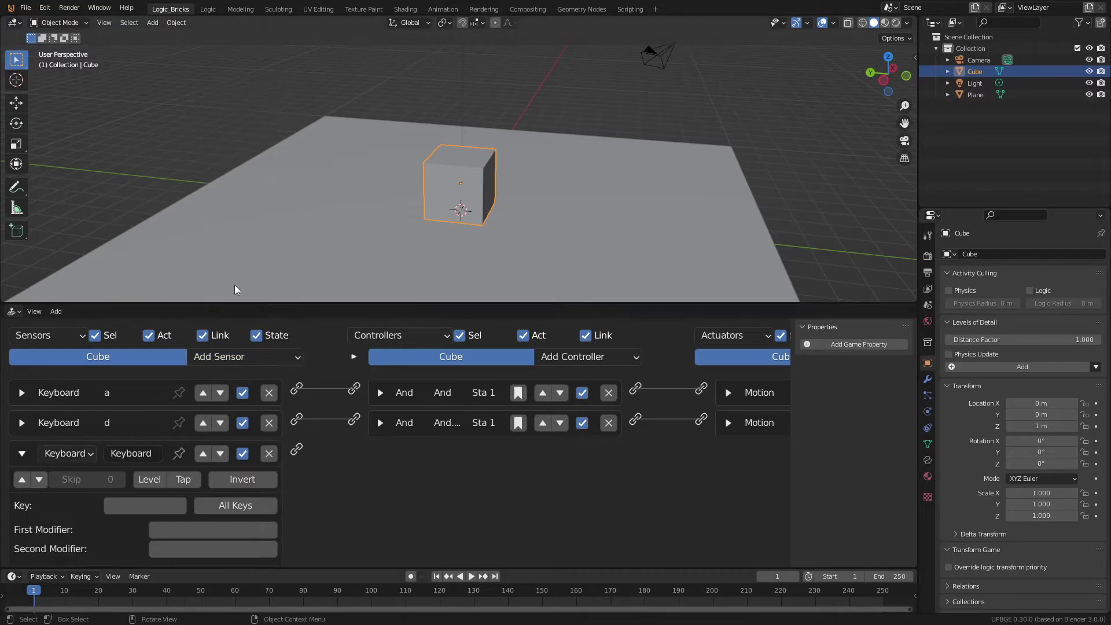
{"action": "left_click", "coordinate": [246, 358]}
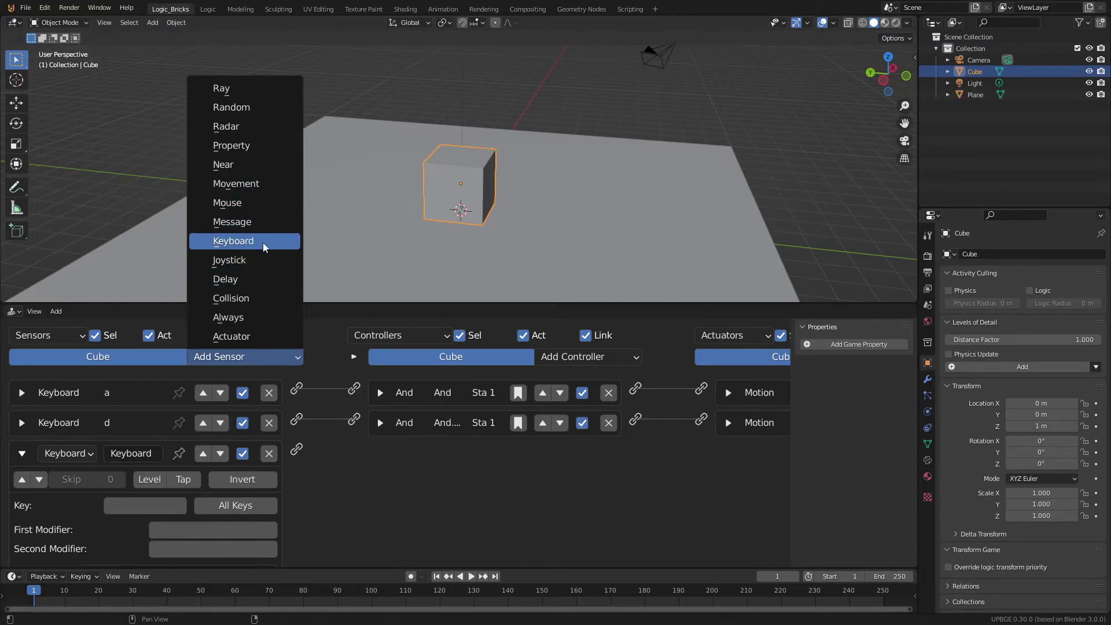
{"action": "left_click", "coordinate": [233, 240]}
{"action": "scroll", "coordinate": [292, 360], "scroll_direction": "down", "scroll_amount": 5}
{"action": "scroll", "coordinate": [207, 426], "scroll_direction": "up", "scroll_amount": 1}
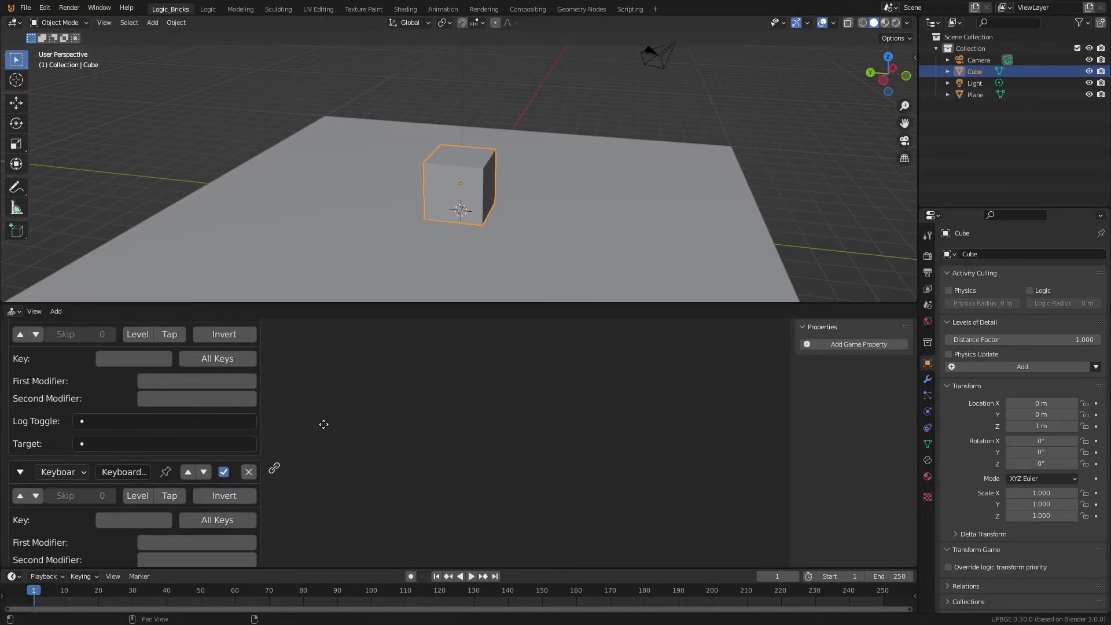
Assign keys and link the sensors through controllers to Motion.002 and Motion.003, then collapse both
{"action": "middle_click_drag", "start_coordinate": [123, 363], "coordinate": [342, 412]}
{"action": "left_click", "coordinate": [179, 461]}
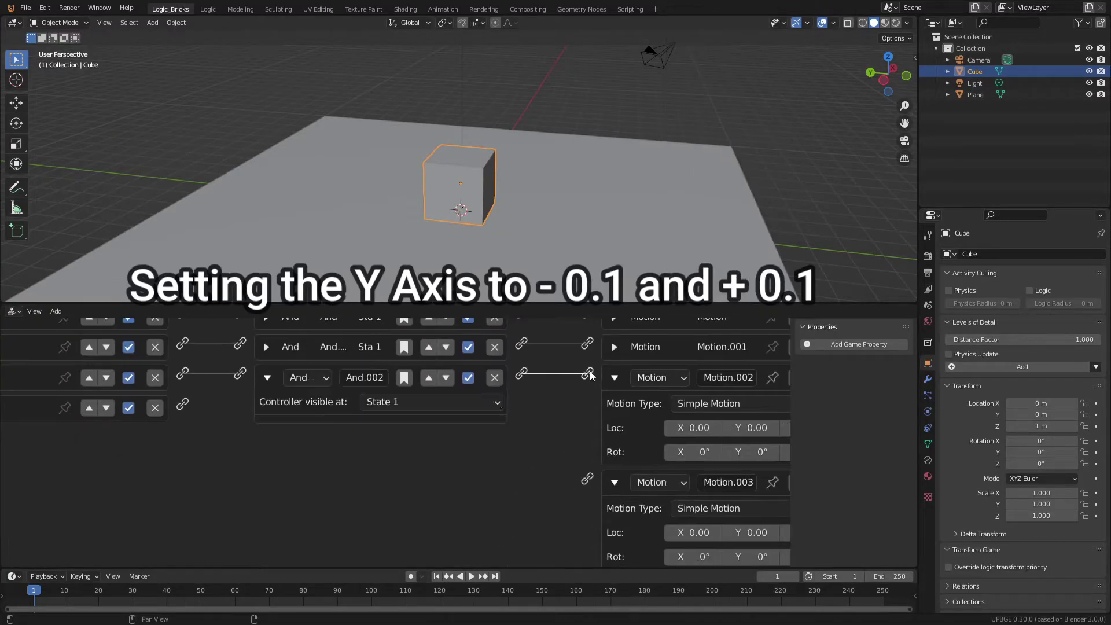
{"action": "left_click_drag", "start_coordinate": [181, 404], "coordinate": [585, 547]}
{"action": "scroll", "coordinate": [272, 426], "scroll_direction": "up", "scroll_amount": 2}
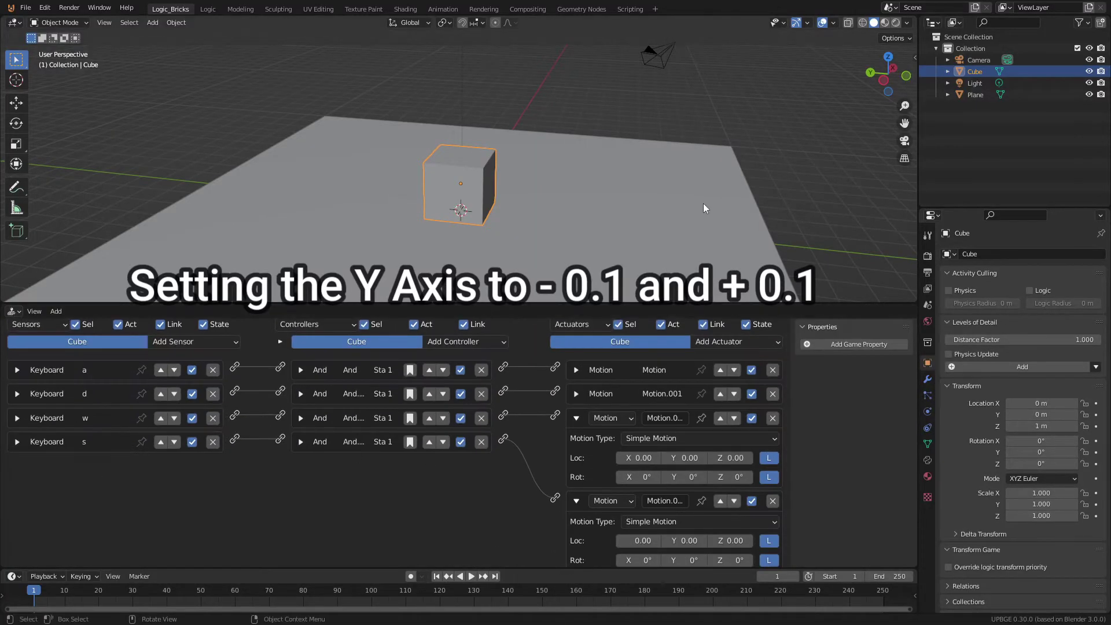
{"action": "key", "text": "KP_7"}
{"action": "left_click", "coordinate": [575, 417]}
{"action": "left_click", "coordinate": [576, 449]}
{"action": "key", "text": "KP_0"}
{"action": "key", "text": "p"}
{"action": "key", "text": "d"}
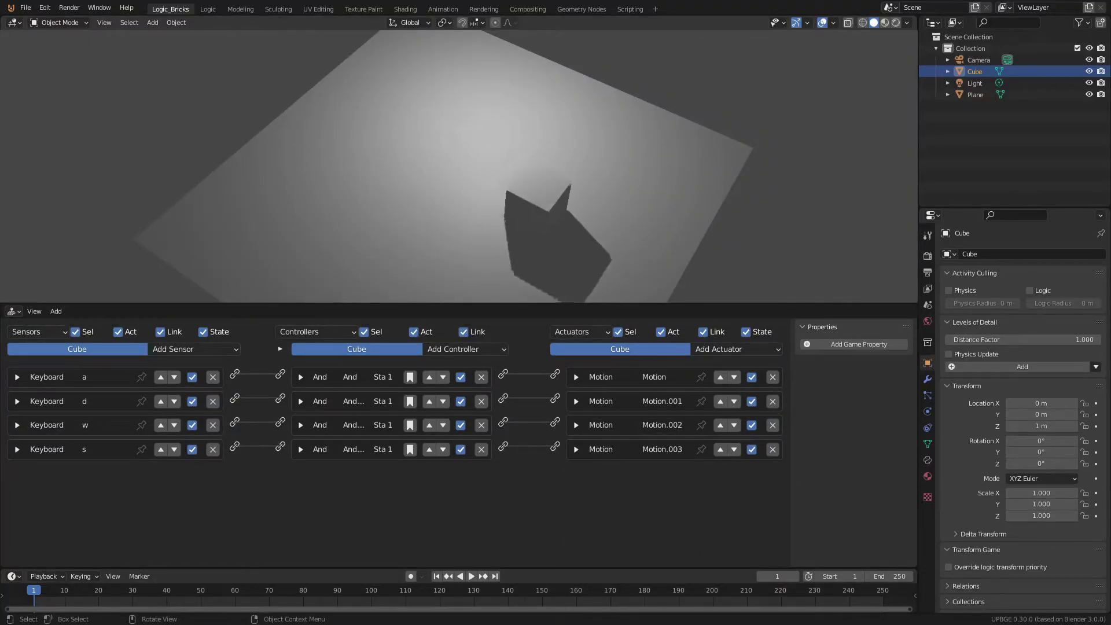
{"action": "key", "text": "a"}
{"action": "key", "text": "w"}
{"action": "key", "text": "d"}
{"action": "key", "text": "s"}
{"action": "key", "text": "a"}
{"action": "key", "text": "w"}
{"action": "key", "text": "d"}
{"action": "key", "text": "s"}
{"action": "key", "text": "a"}
{"action": "key", "text": "w"}
{"action": "key", "text": "Escape"}
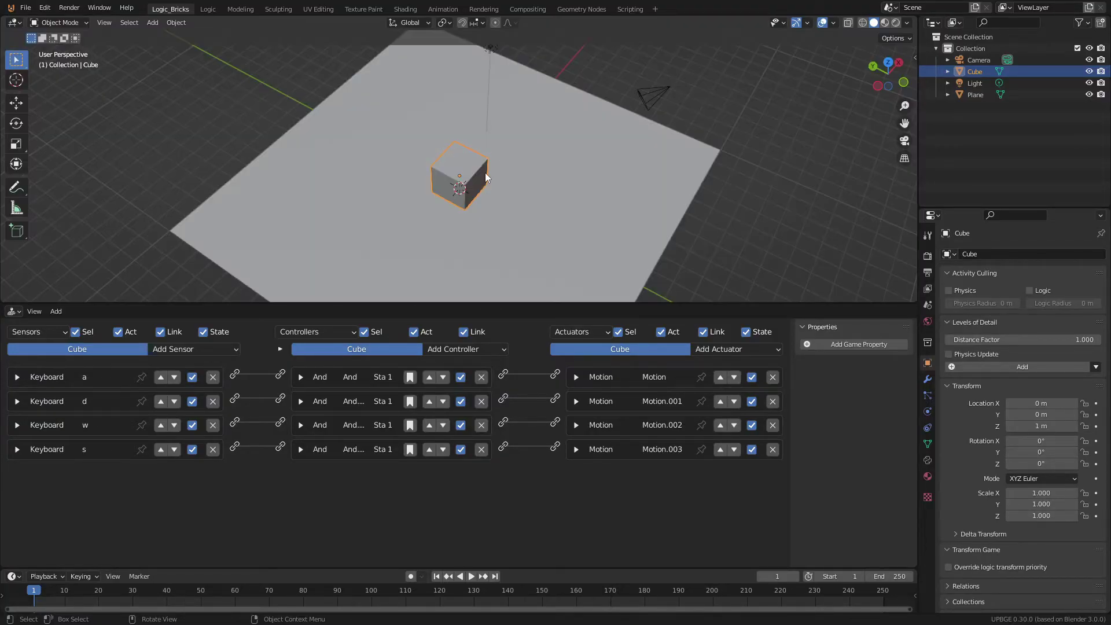
{"action": "middle_click_drag", "start_coordinate": [485, 173], "coordinate": [580, 130]}
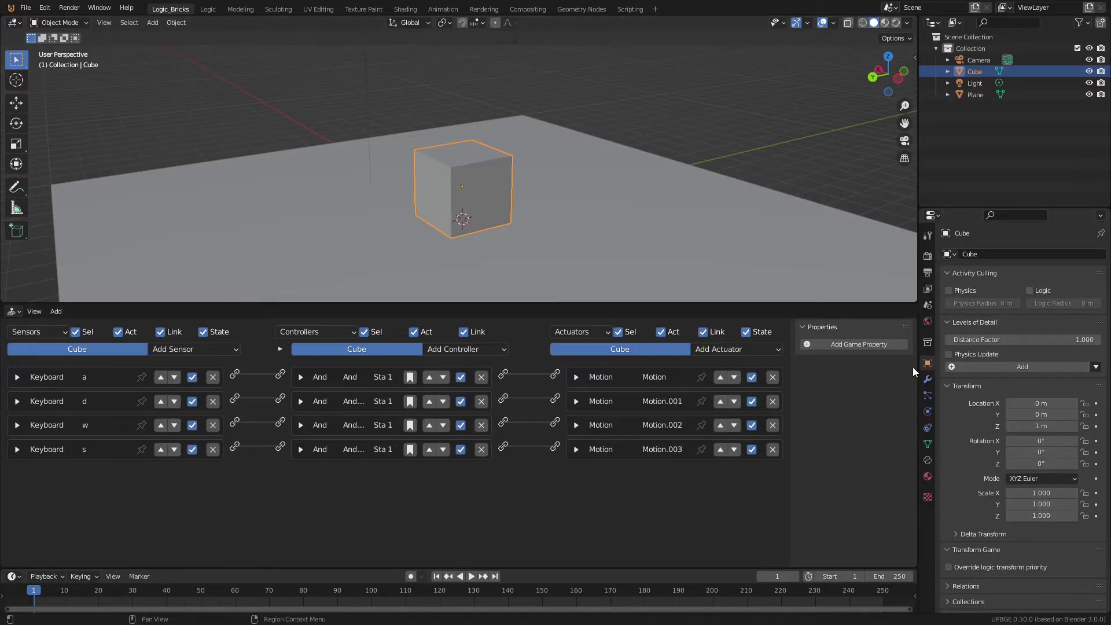
Show the Physics properties, check the Plane's physics, then reselect the Cube (still Static)
{"action": "left_click", "coordinate": [927, 412]}
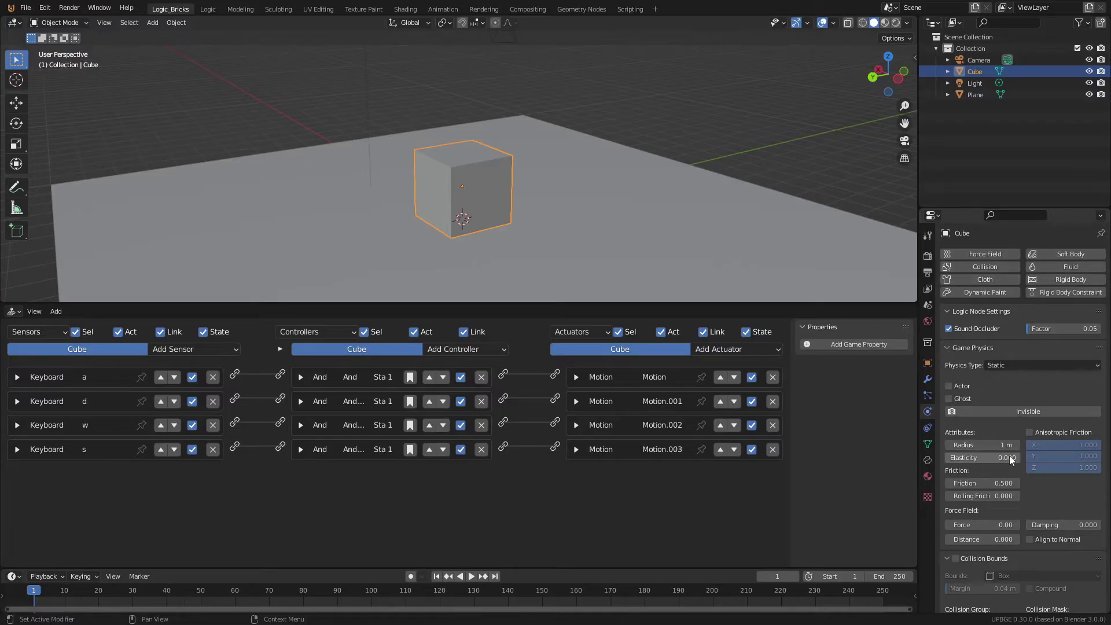
{"action": "middle_click_drag", "start_coordinate": [578, 238], "coordinate": [525, 194]}
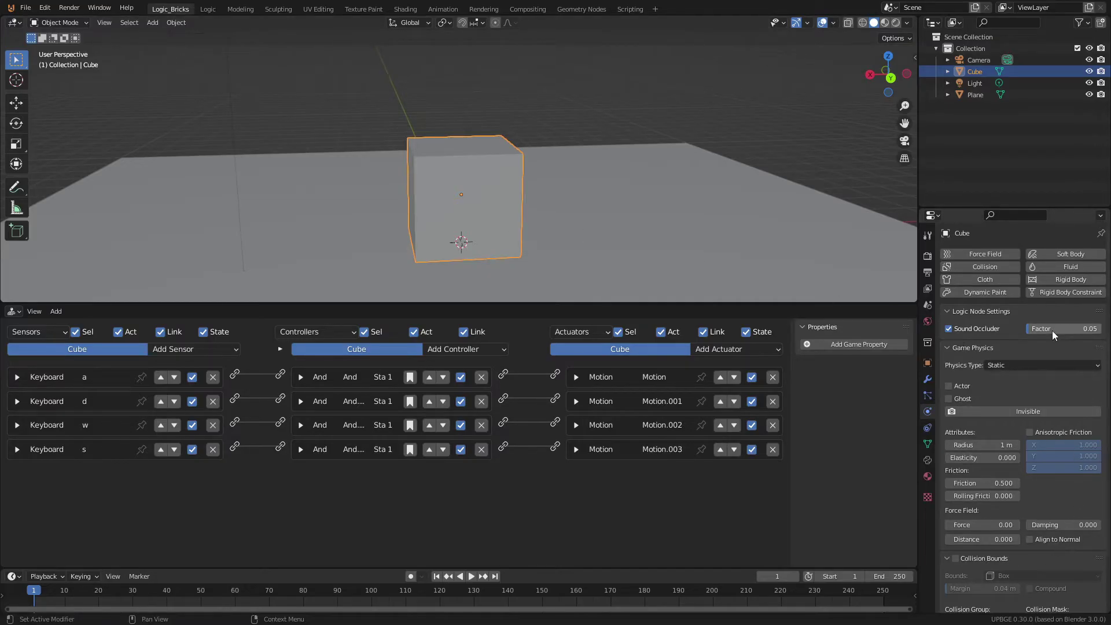
{"action": "left_click", "coordinate": [727, 223]}
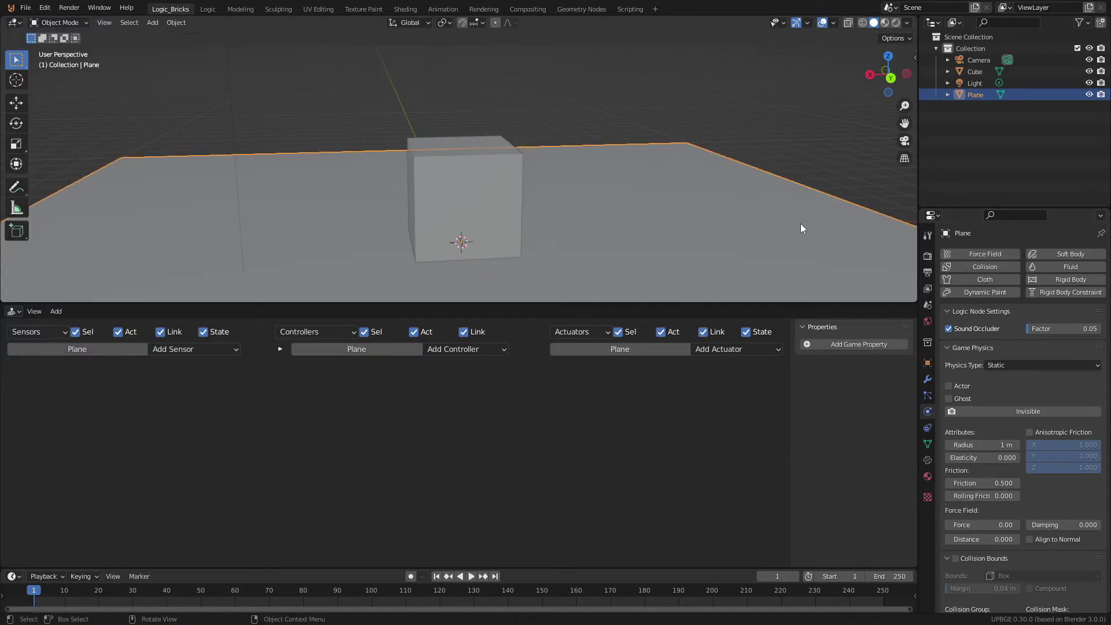
{"action": "left_click", "coordinate": [468, 181]}
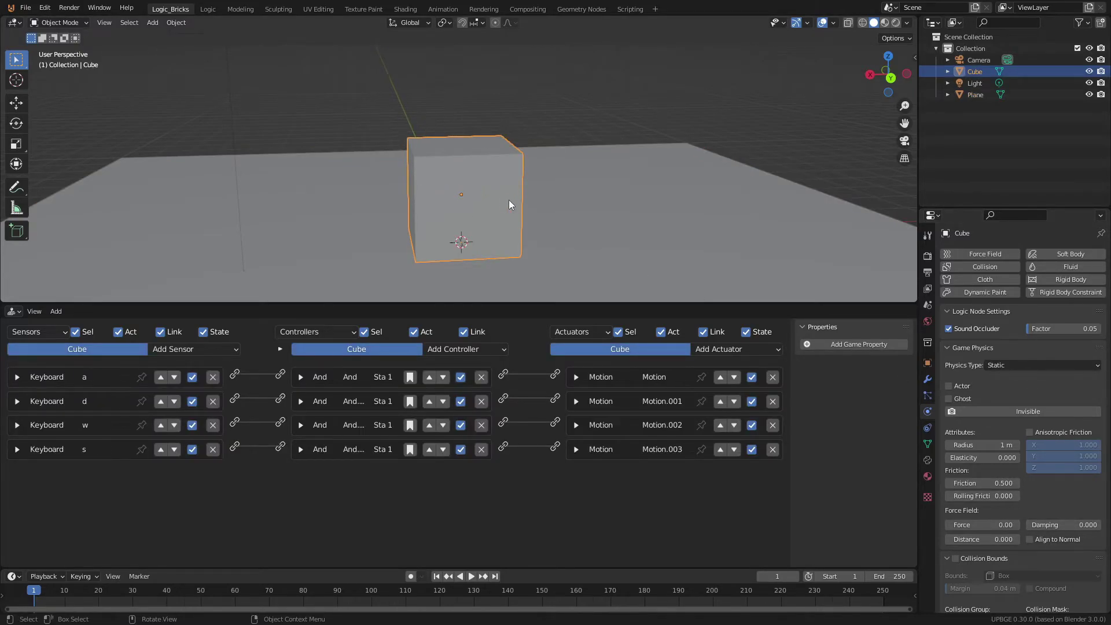
{"action": "mouse_move", "coordinate": [506, 205]}
{"action": "middle_mouse_down"}
{"action": "mouse_move", "coordinate": [539, 184]}
{"action": "mouse_move", "coordinate": [567, 190]}
{"action": "mouse_move", "coordinate": [509, 190]}
{"action": "mouse_move", "coordinate": [521, 215]}
{"action": "middle_mouse_up"}
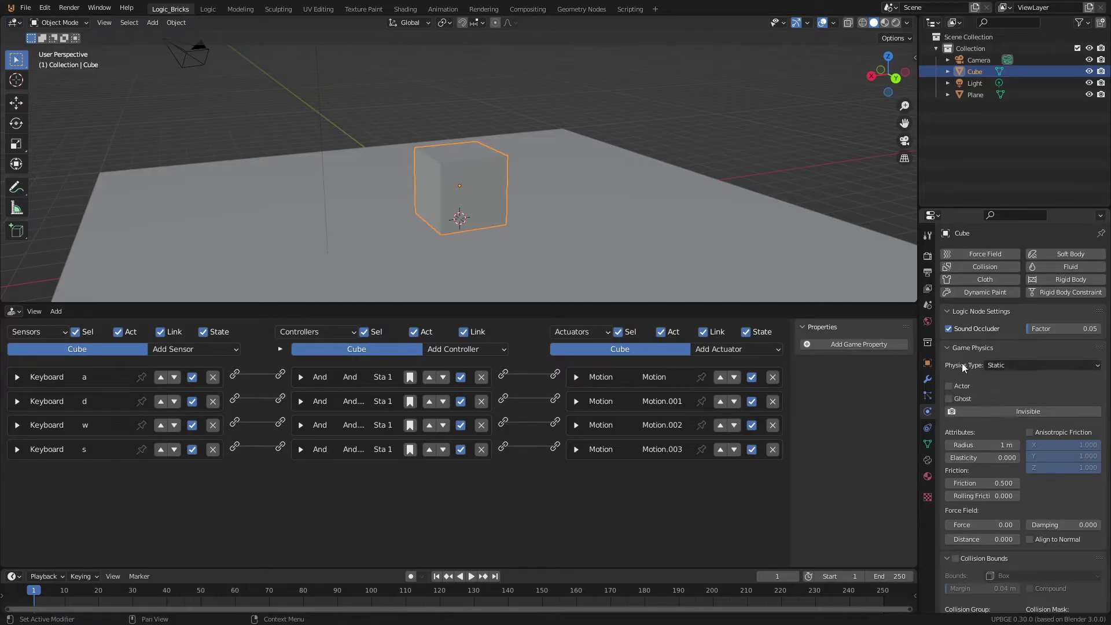
Change the Cube's Game Physics type from Static to Character
{"action": "left_click", "coordinate": [1022, 364]}
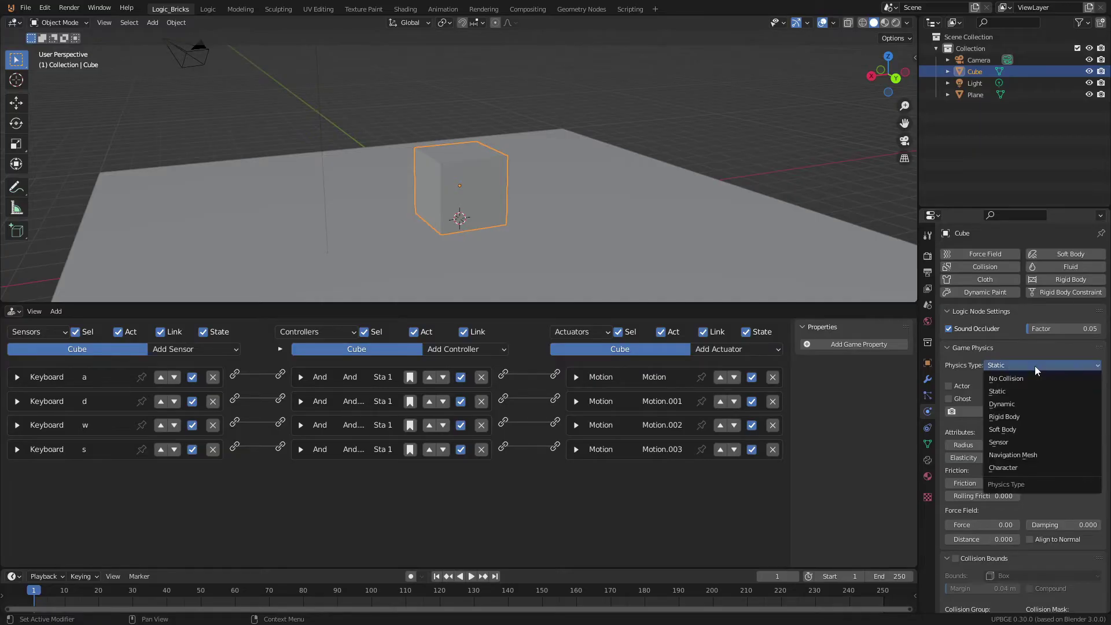
{"action": "left_click", "coordinate": [1013, 479]}
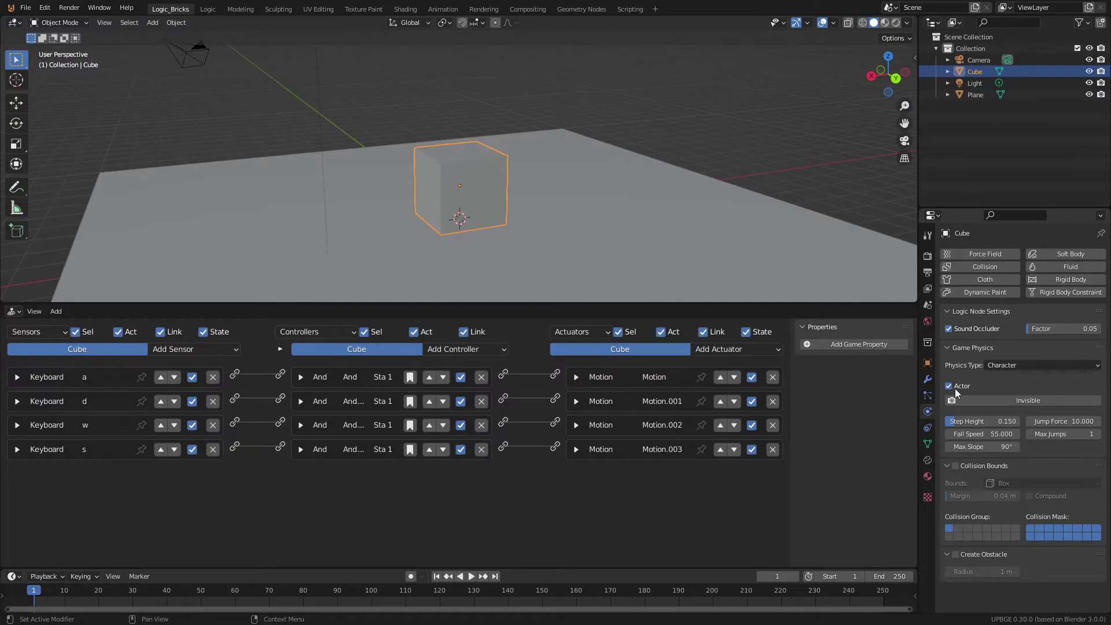
{"action": "left_click", "coordinate": [1002, 366]}
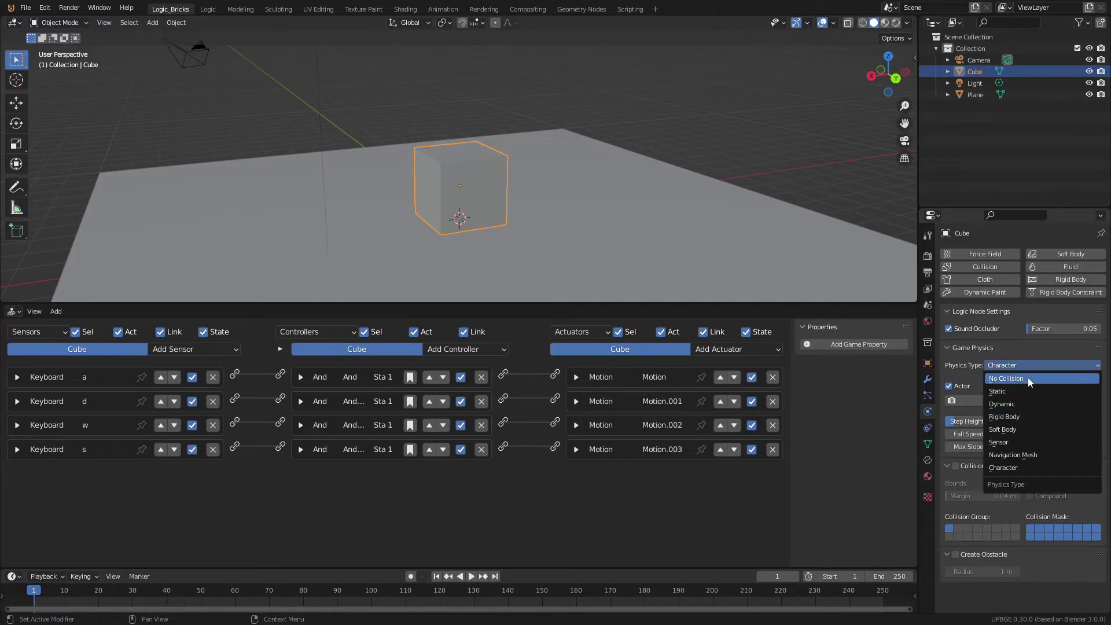
{"action": "left_click", "coordinate": [979, 387]}
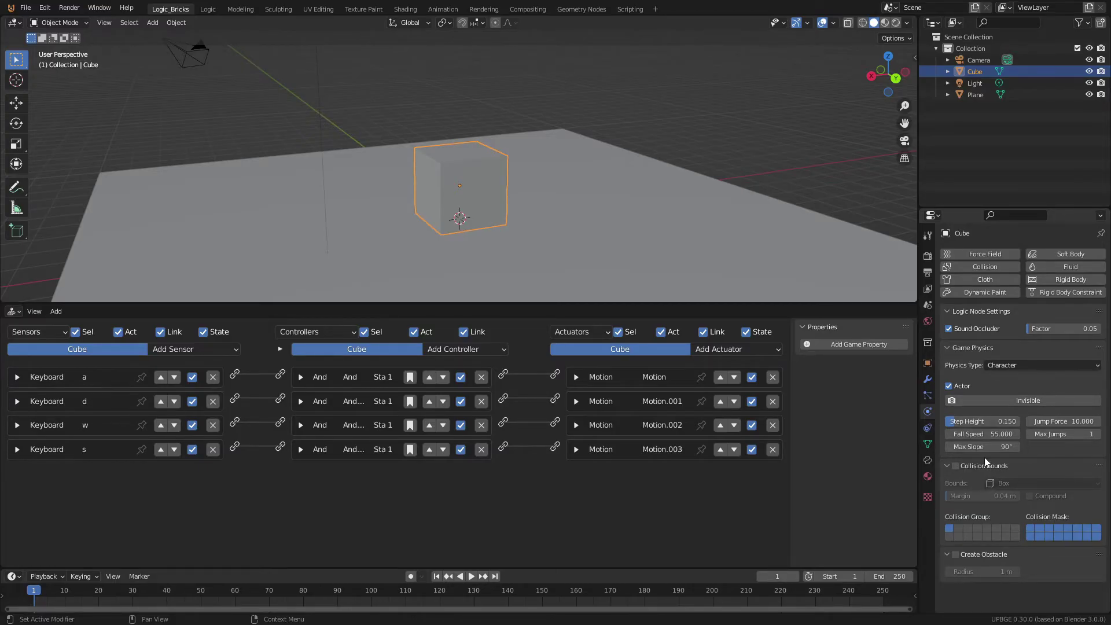
Enable Box collision bounds on the Cube, then select the Plane to view its Static physics
{"action": "scroll", "coordinate": [578, 282], "scroll_direction": "up", "scroll_amount": 3}
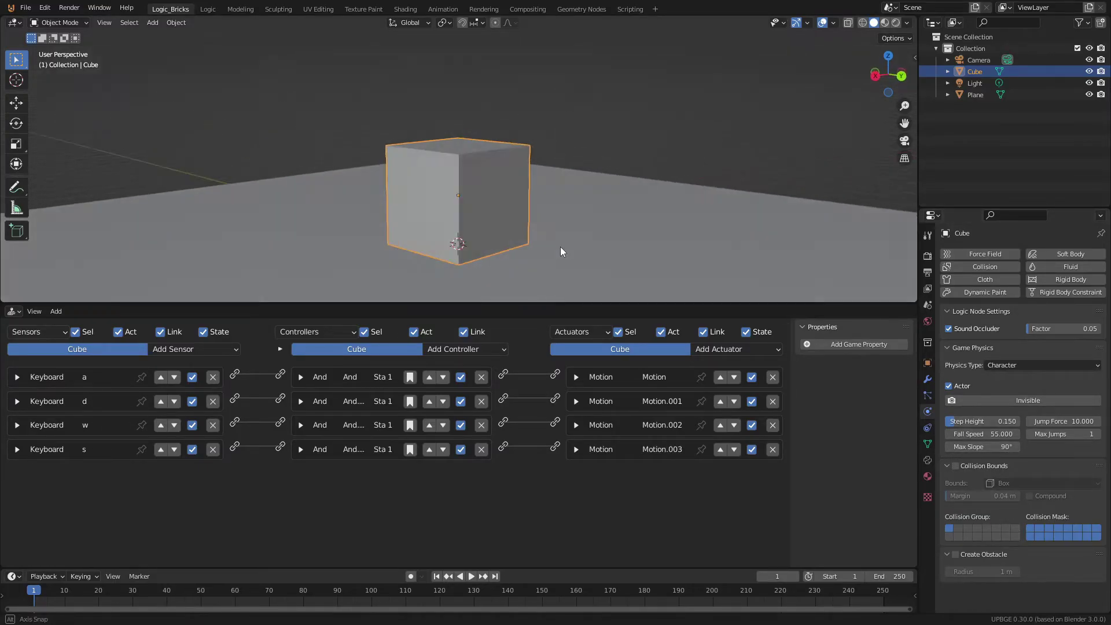
{"action": "middle_click_drag", "start_coordinate": [563, 245], "coordinate": [544, 229]}
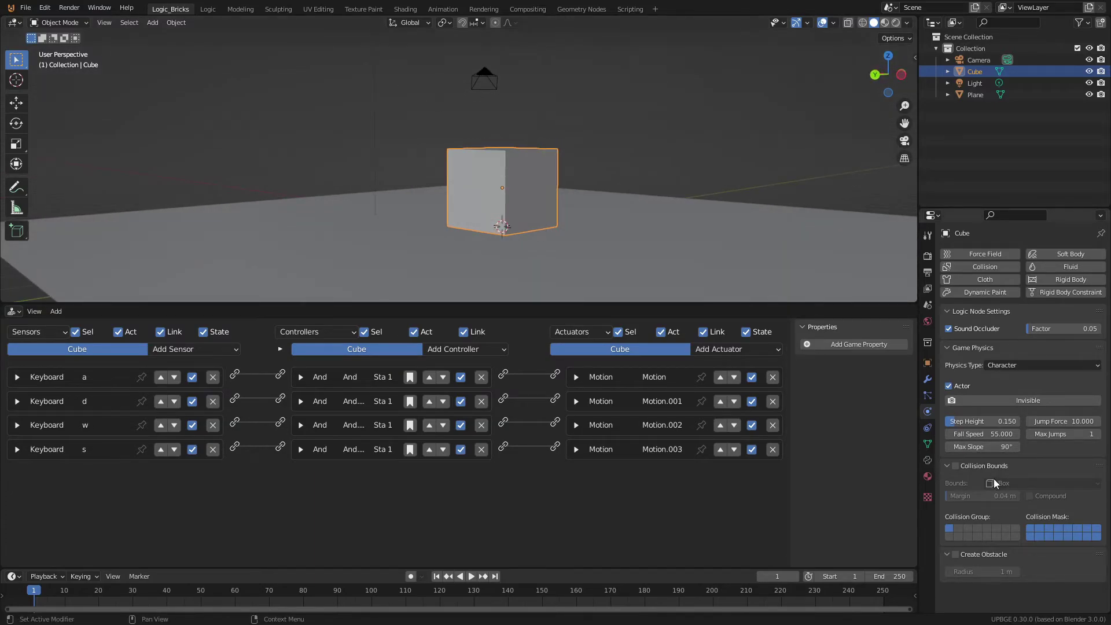
{"action": "left_click", "coordinate": [956, 466]}
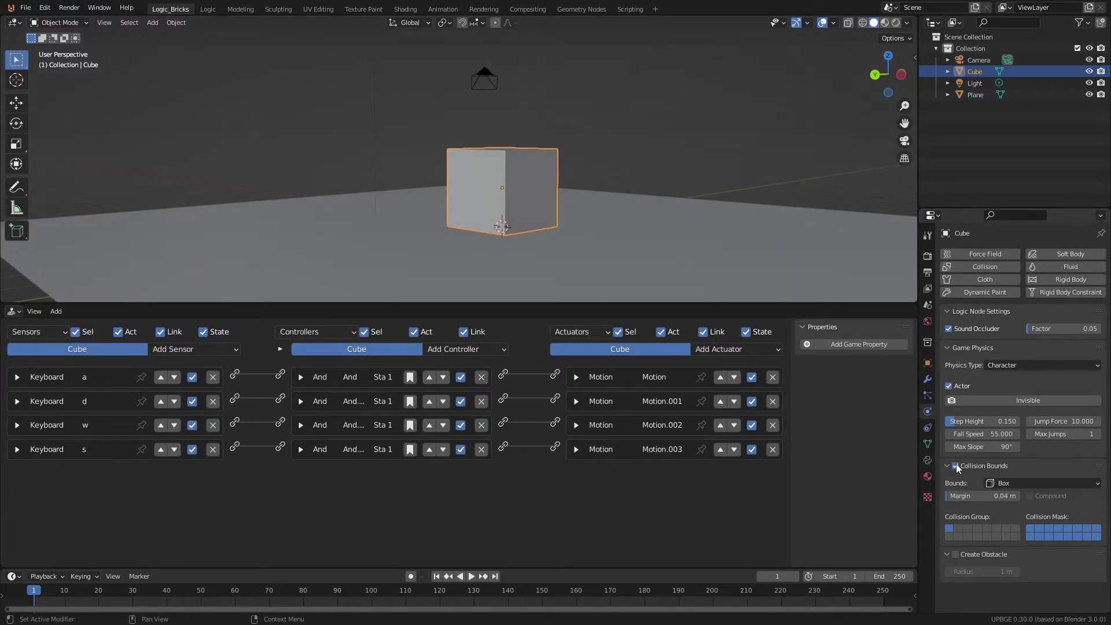
{"action": "scroll", "coordinate": [493, 215], "scroll_direction": "up", "scroll_amount": 2}
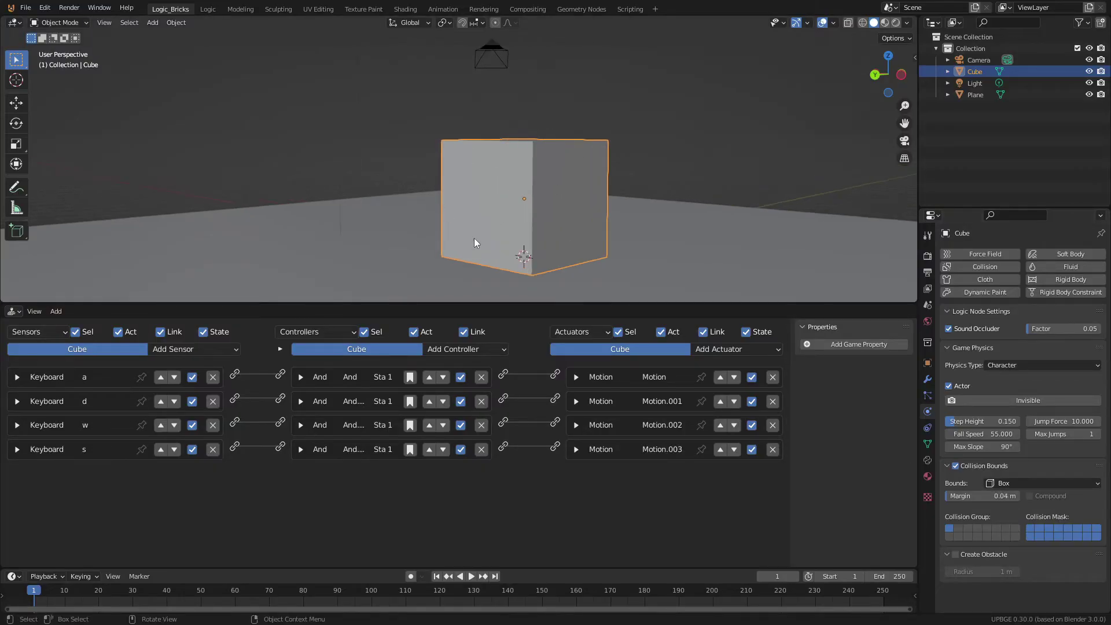
{"action": "left_click", "coordinate": [1031, 485]}
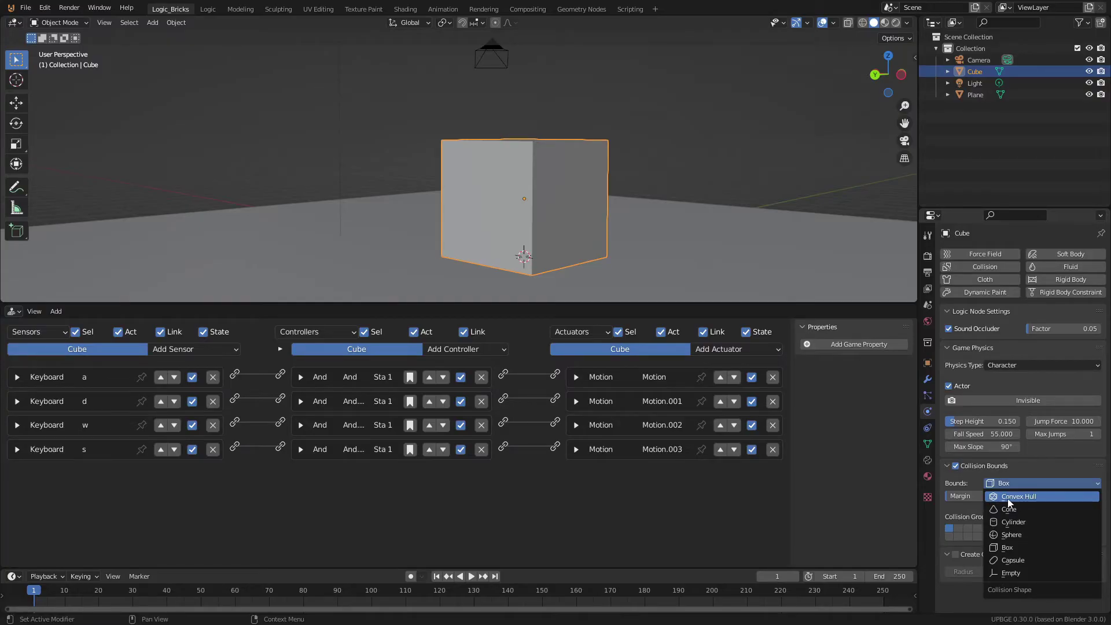
{"action": "left_click", "coordinate": [569, 227]}
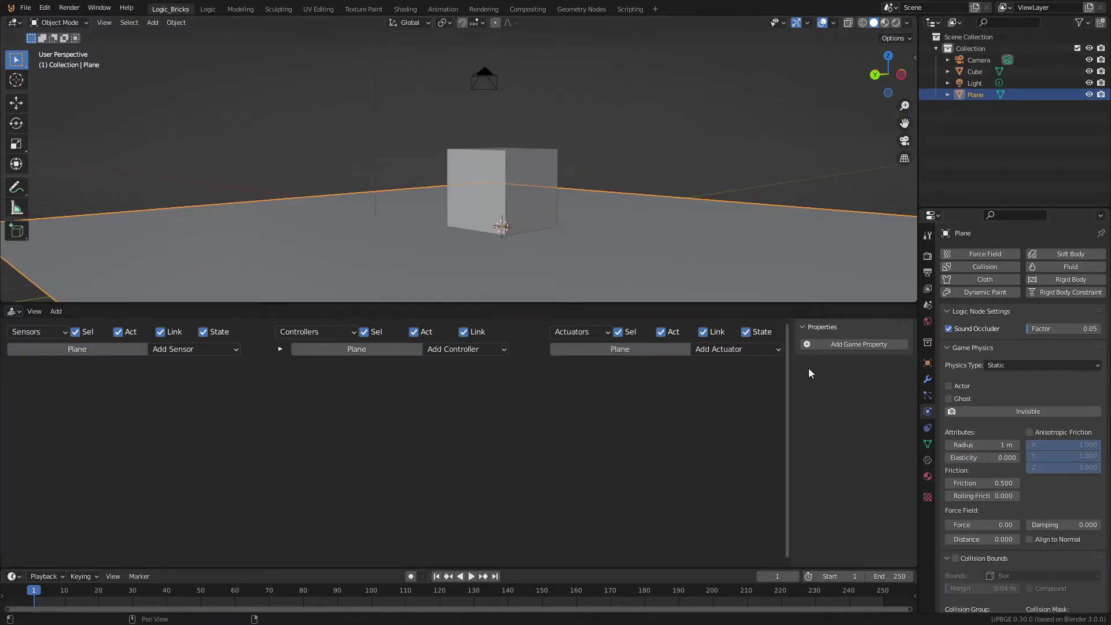
{"action": "left_click", "coordinate": [1020, 576]}
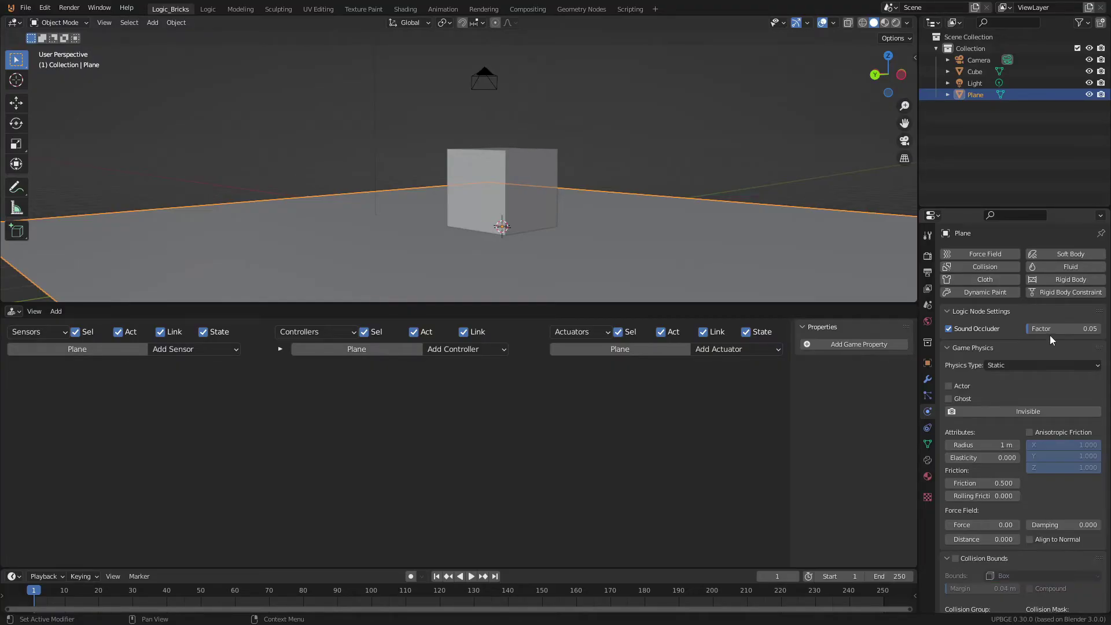
Raise the cube straight up along Z above the floor
{"action": "middle_click_drag", "start_coordinate": [475, 298], "coordinate": [511, 184]}
{"action": "left_click", "coordinate": [512, 196]}
{"action": "key", "text": "g"}
{"action": "key", "text": "z"}
{"action": "left_click", "coordinate": [538, 107]}
{"action": "scroll", "coordinate": [544, 130], "scroll_direction": "down", "scroll_amount": 2}
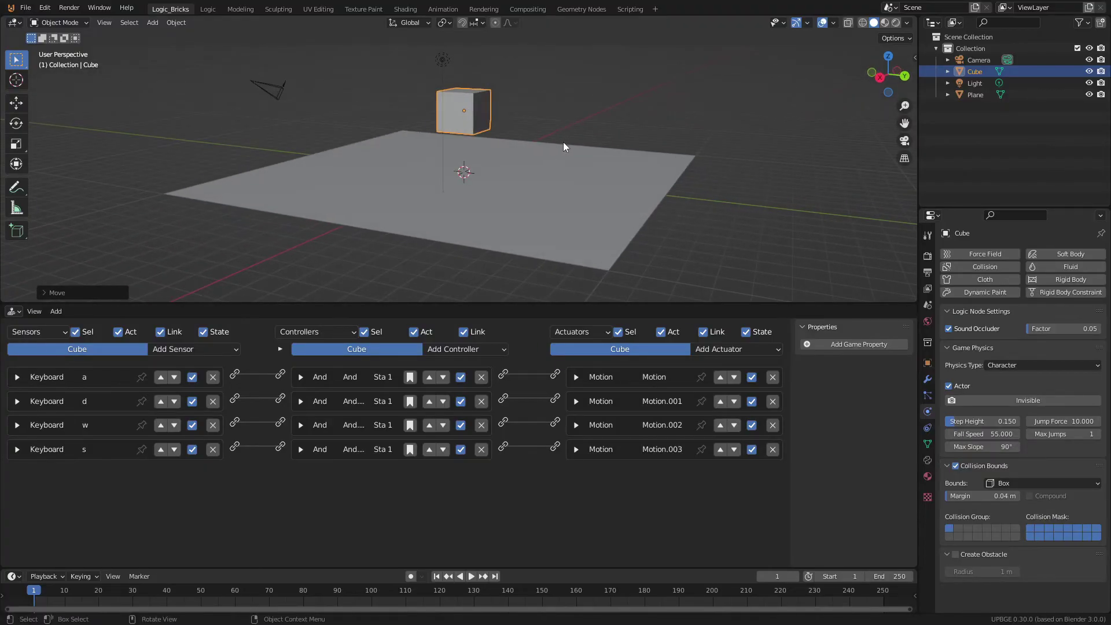
Play the game to watch the cube fall onto the plane, then undo the raise
{"action": "key", "text": "p"}
{"action": "key", "text": "Escape"}
{"action": "key", "text": "ctrl+z"}
{"action": "scroll", "coordinate": [521, 149], "scroll_direction": "up", "scroll_amount": 3}
{"action": "middle_click_drag", "start_coordinate": [520, 149], "coordinate": [524, 212]}
{"action": "scroll", "coordinate": [477, 170], "scroll_direction": "up", "scroll_amount": 2}
Add a Keyboard sensor named Jump triggered by the spacebar
{"action": "left_click", "coordinate": [200, 352]}
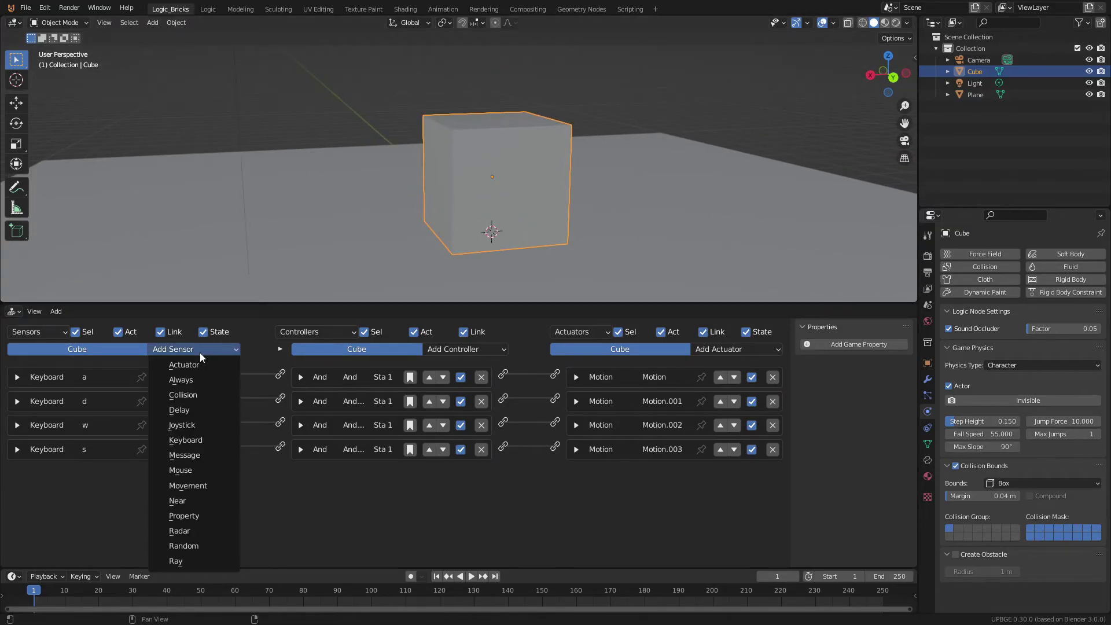
{"action": "left_click", "coordinate": [223, 441]}
{"action": "scroll", "coordinate": [148, 467], "scroll_direction": "up", "scroll_amount": 3}
{"action": "middle_click_drag", "start_coordinate": [147, 467], "coordinate": [241, 382]}
{"action": "left_click", "coordinate": [159, 458]}
{"action": "key", "text": "space"}
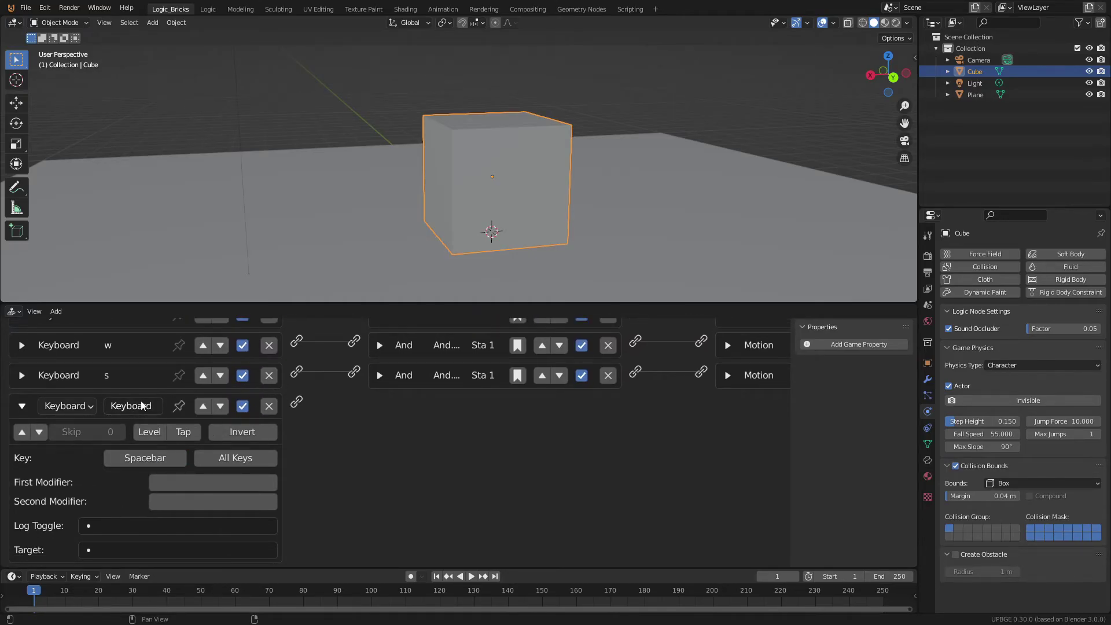
{"action": "left_click", "coordinate": [140, 405]}
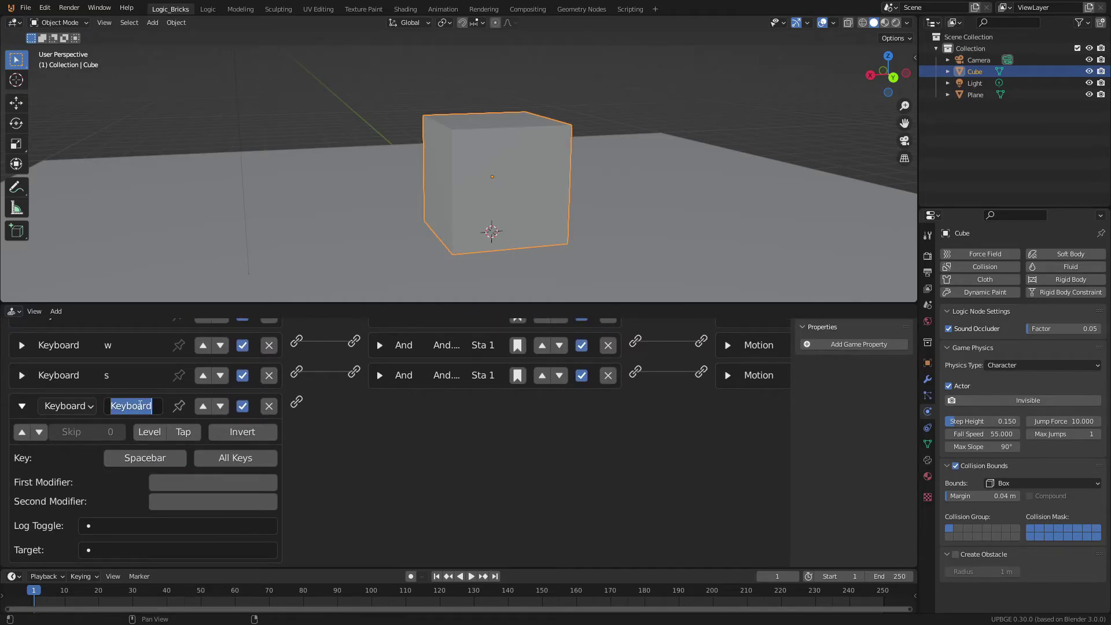
{"action": "type", "text": "Jump"}
{"action": "key", "text": "Return"}
{"action": "key", "text": "Home"}
{"action": "left_click", "coordinate": [16, 461]}
Add a Motion actuator linked to the Jump sensor, set to Character Motion with Jump enabled
{"action": "left_click", "coordinate": [679, 349]}
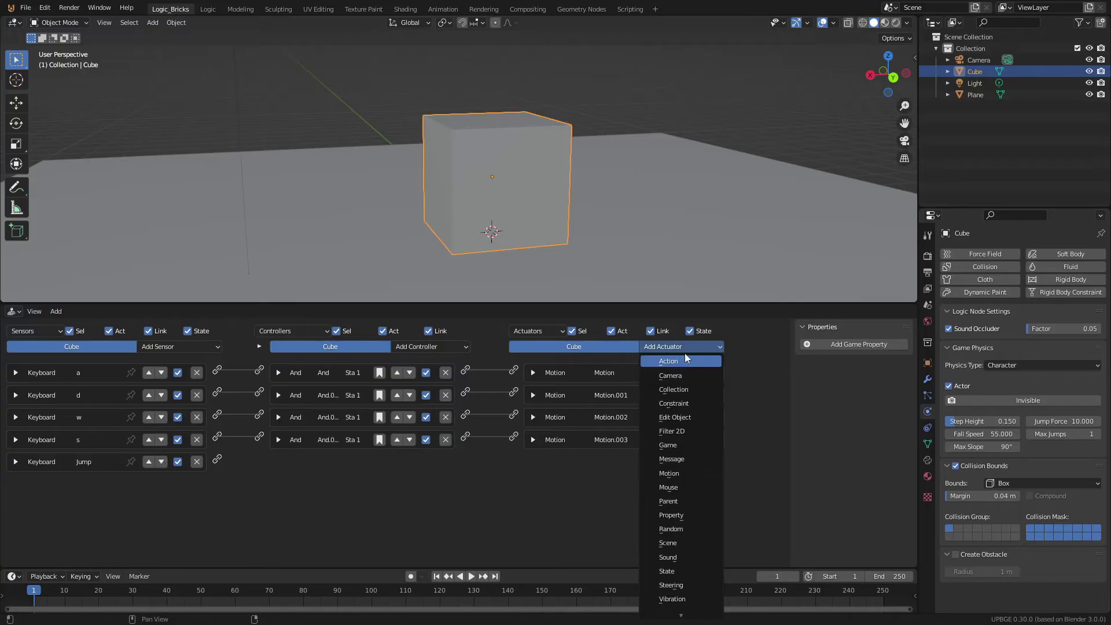
{"action": "left_click", "coordinate": [669, 474]}
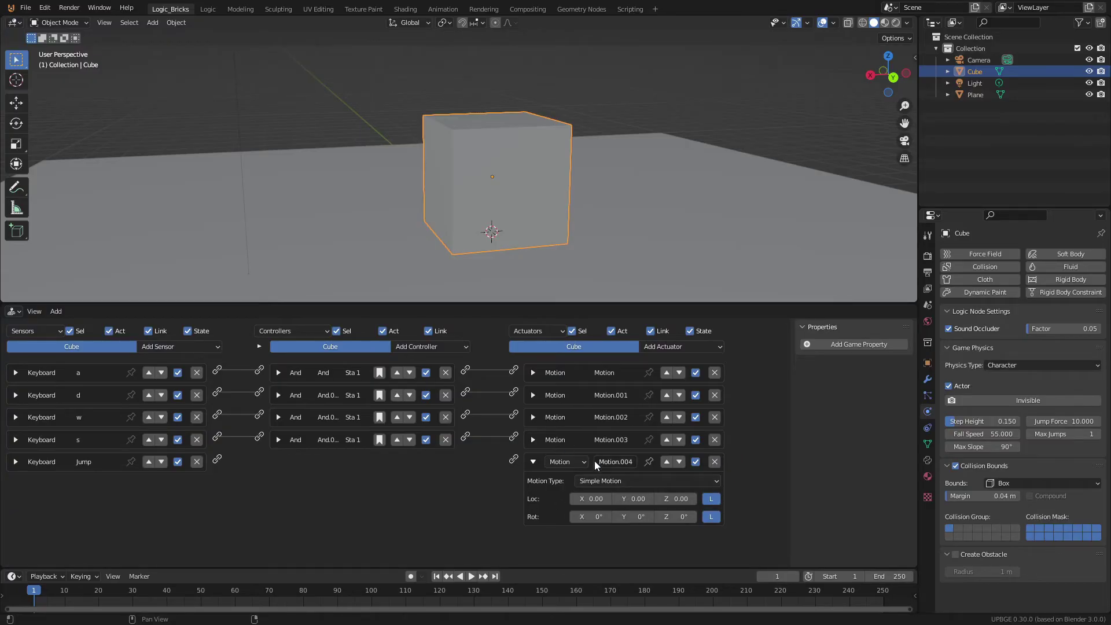
{"action": "left_click_drag", "start_coordinate": [513, 459], "coordinate": [217, 459]}
{"action": "scroll", "coordinate": [501, 427], "scroll_direction": "up", "scroll_amount": 2}
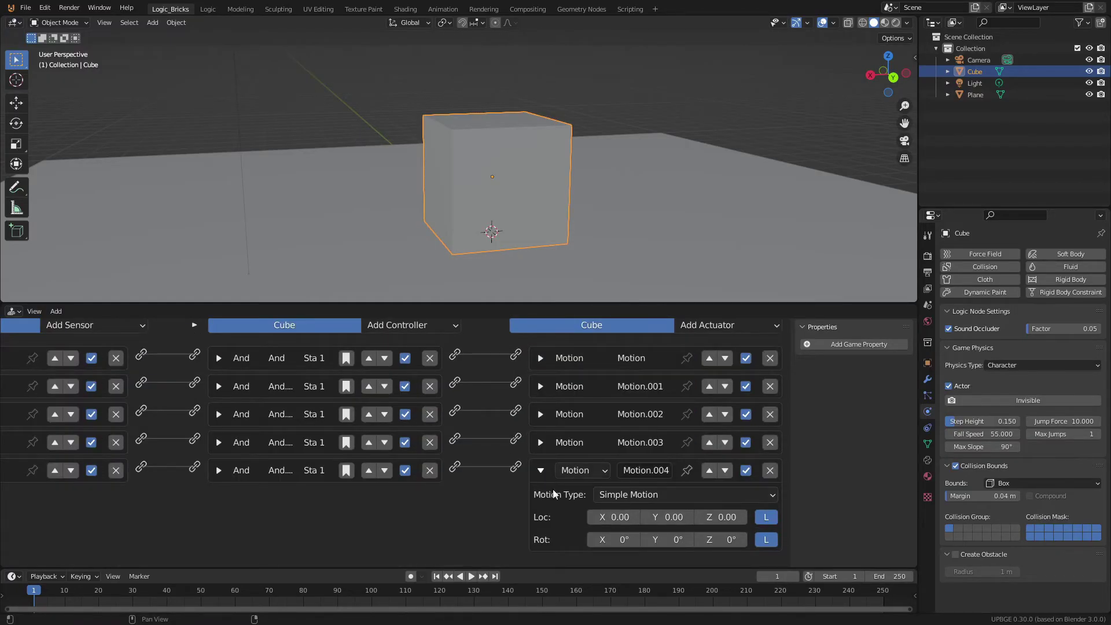
{"action": "left_click", "coordinate": [660, 495]}
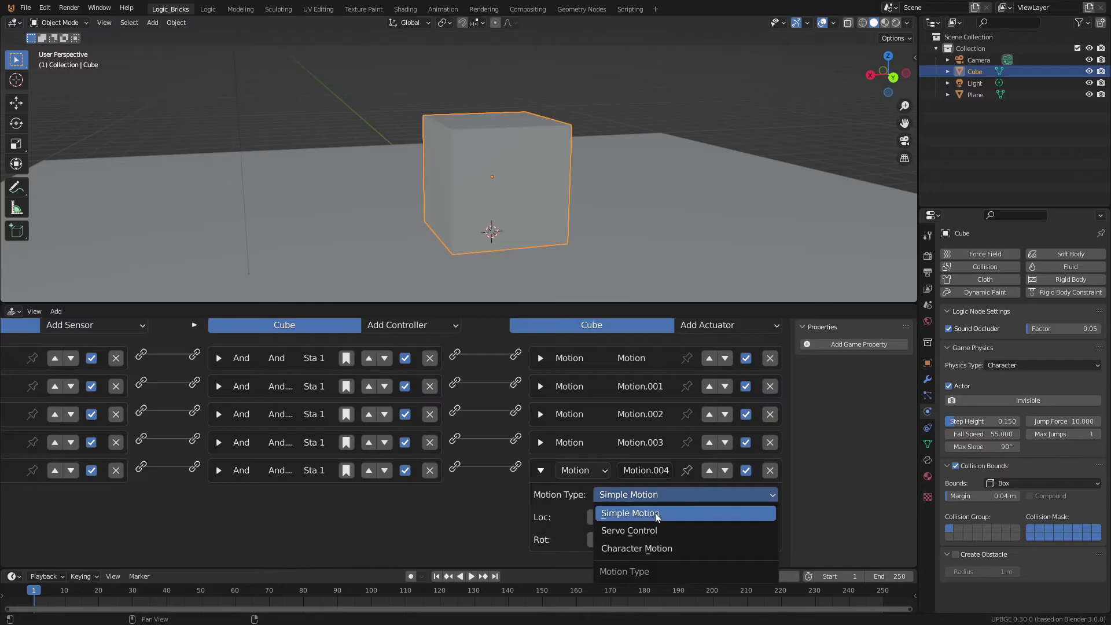
{"action": "left_click", "coordinate": [657, 548]}
{"action": "scroll", "coordinate": [654, 499], "scroll_direction": "down", "scroll_amount": 1}
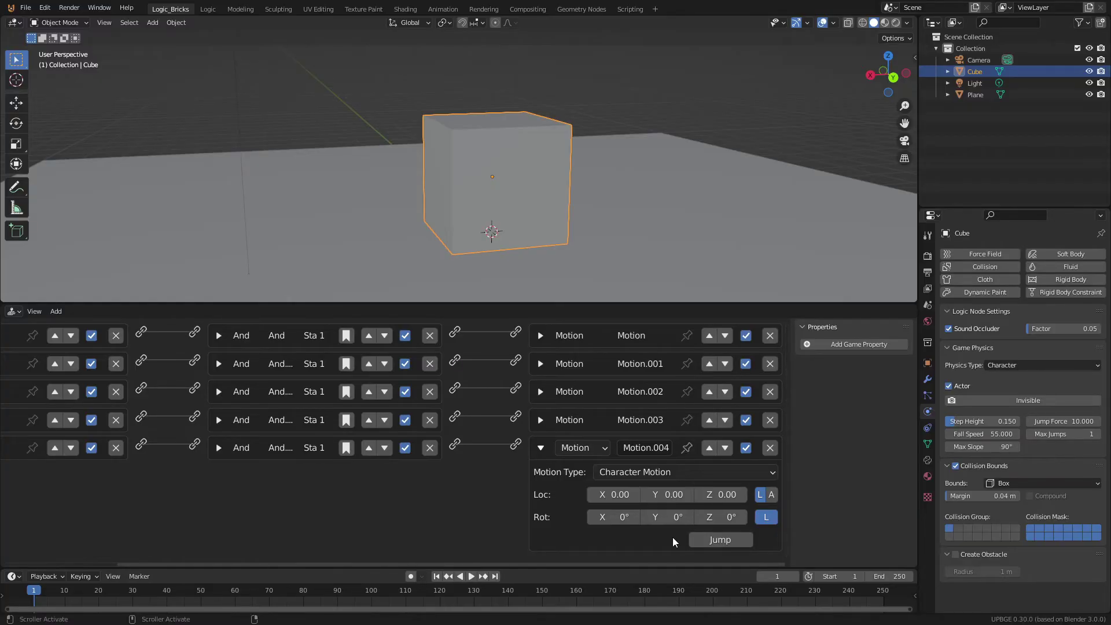
{"action": "left_click", "coordinate": [717, 543]}
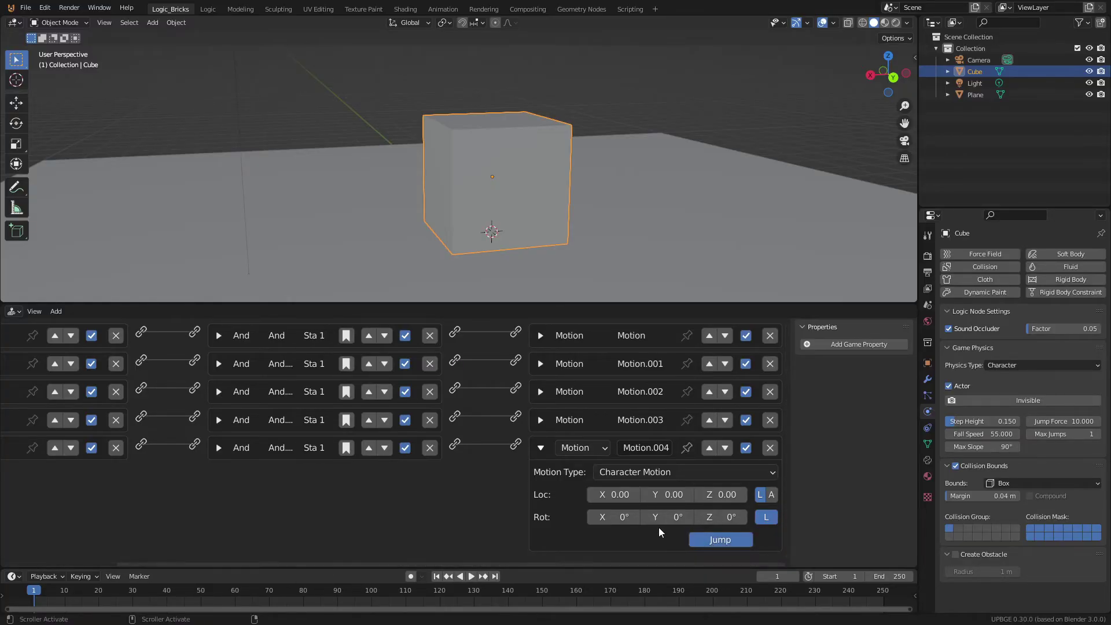
{"action": "left_click", "coordinate": [540, 448]}
{"action": "key", "text": "Home"}
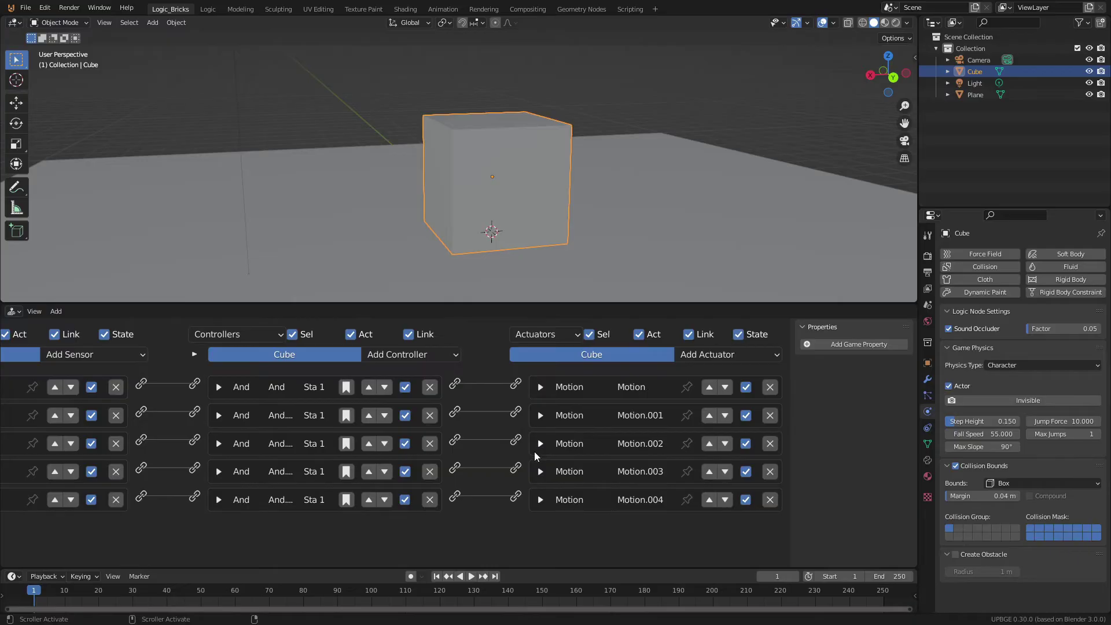
Play the game and test a single spacebar jump
{"action": "middle_click_drag", "start_coordinate": [458, 185], "coordinate": [551, 186]}
{"action": "key", "text": "p"}
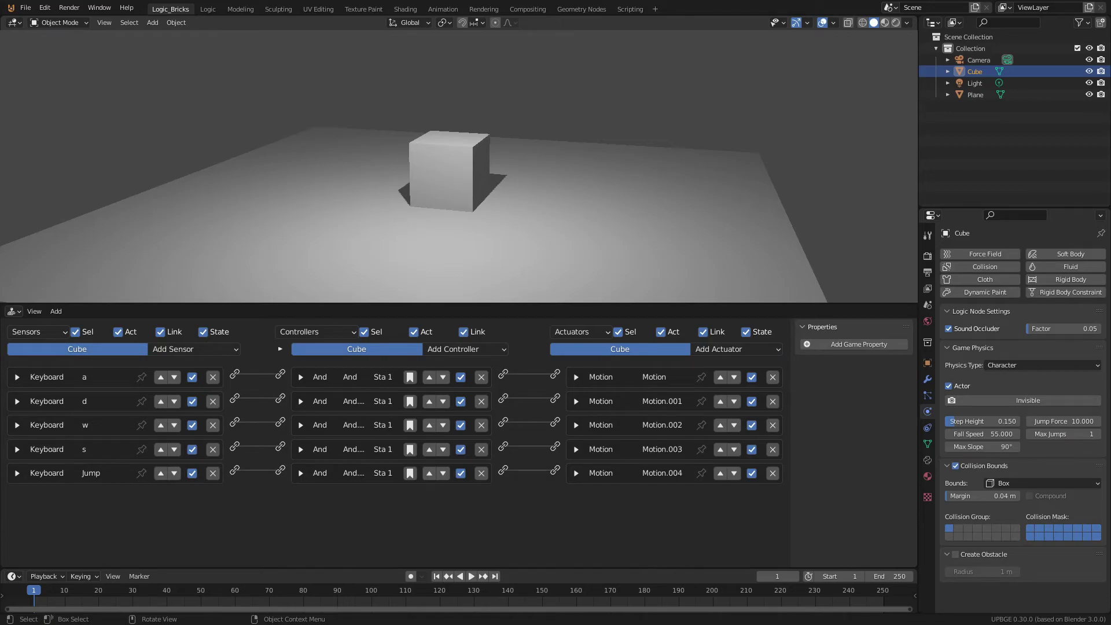
{"action": "key", "text": "space"}
{"action": "key", "text": "space"}
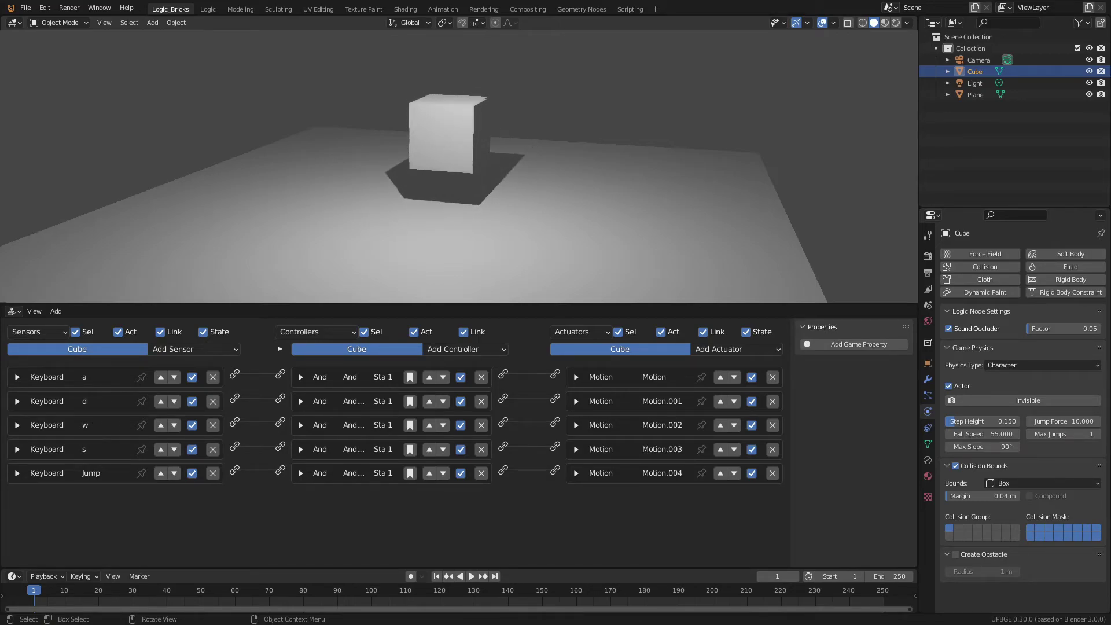
{"action": "key", "text": "Escape"}
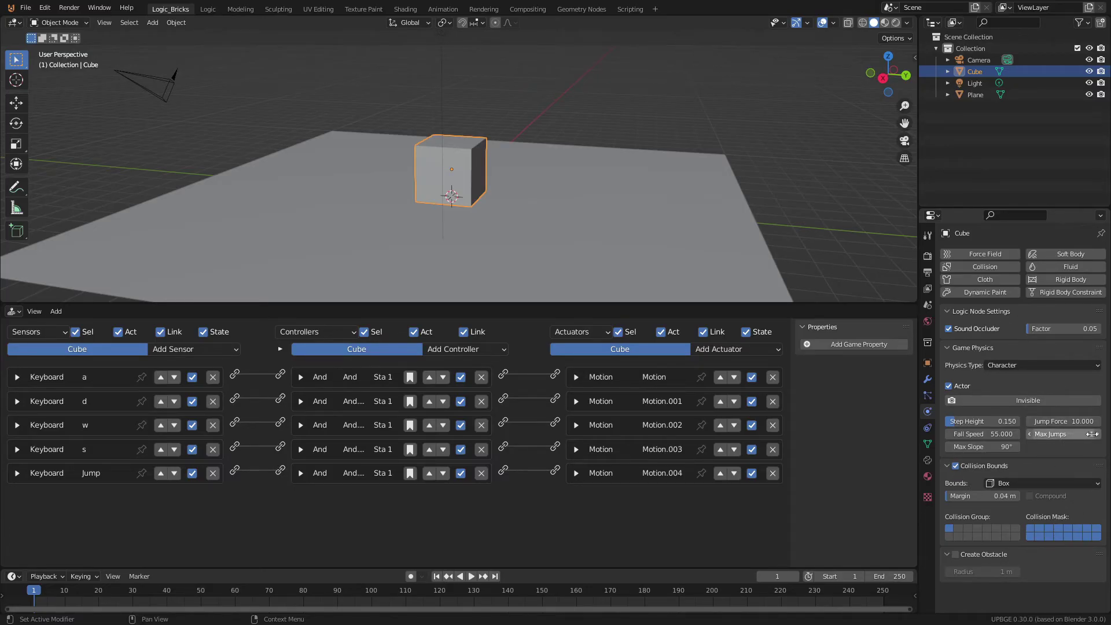
Set Max Jumps to 2 and test a double jump in a game run
{"action": "left_click", "coordinate": [1096, 434]}
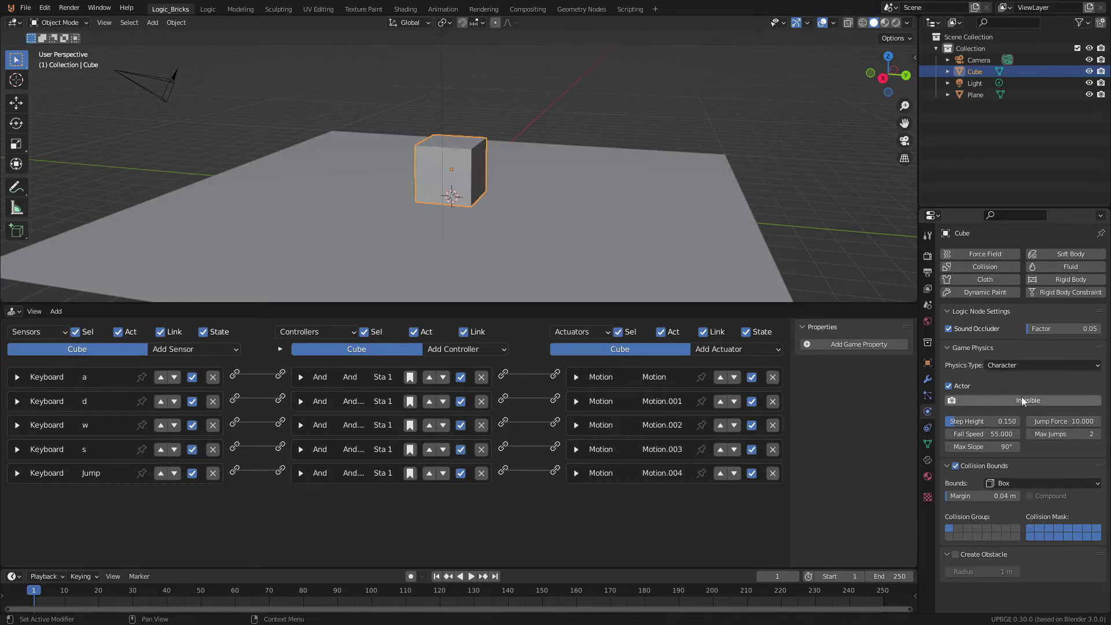
{"action": "key", "text": "p"}
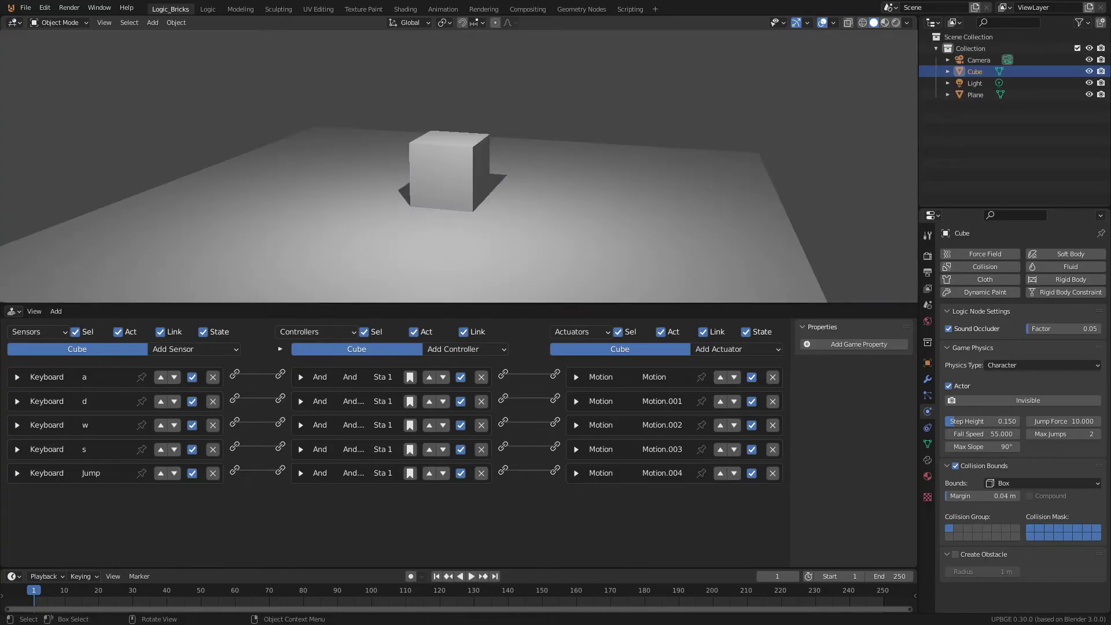
{"action": "key", "text": "space"}
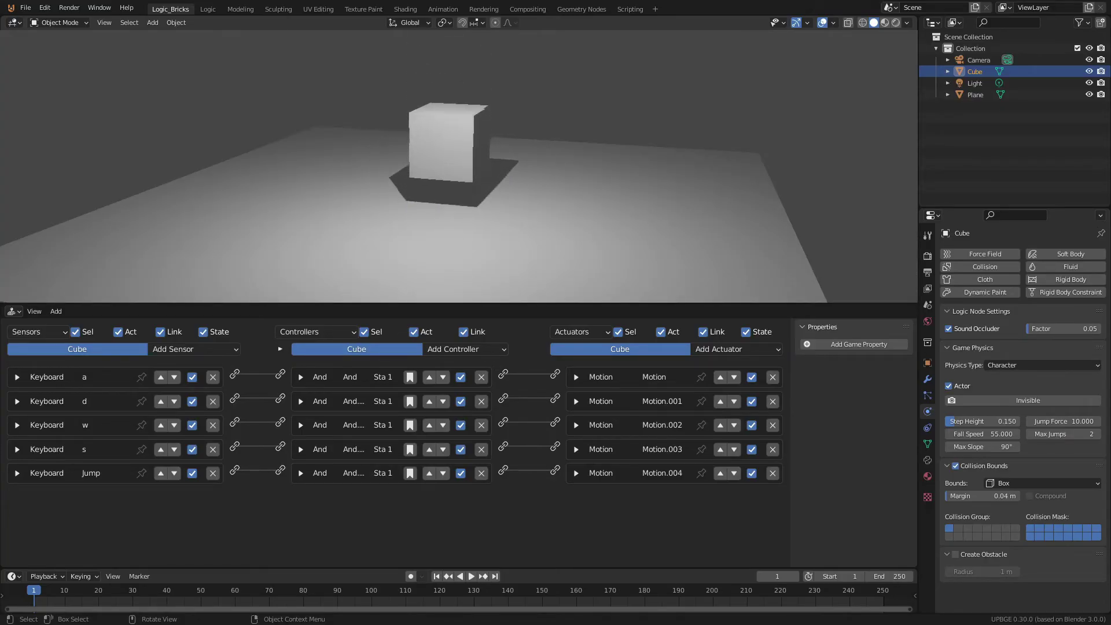
{"action": "key", "text": "space"}
{"action": "key", "text": "space"}
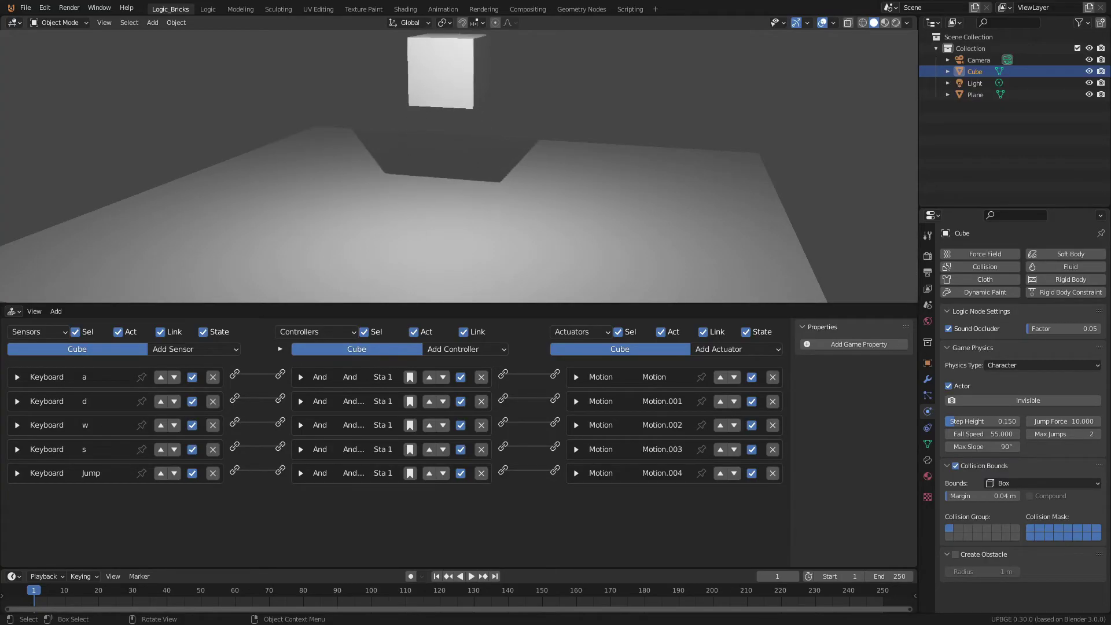
{"action": "key", "text": "Escape"}
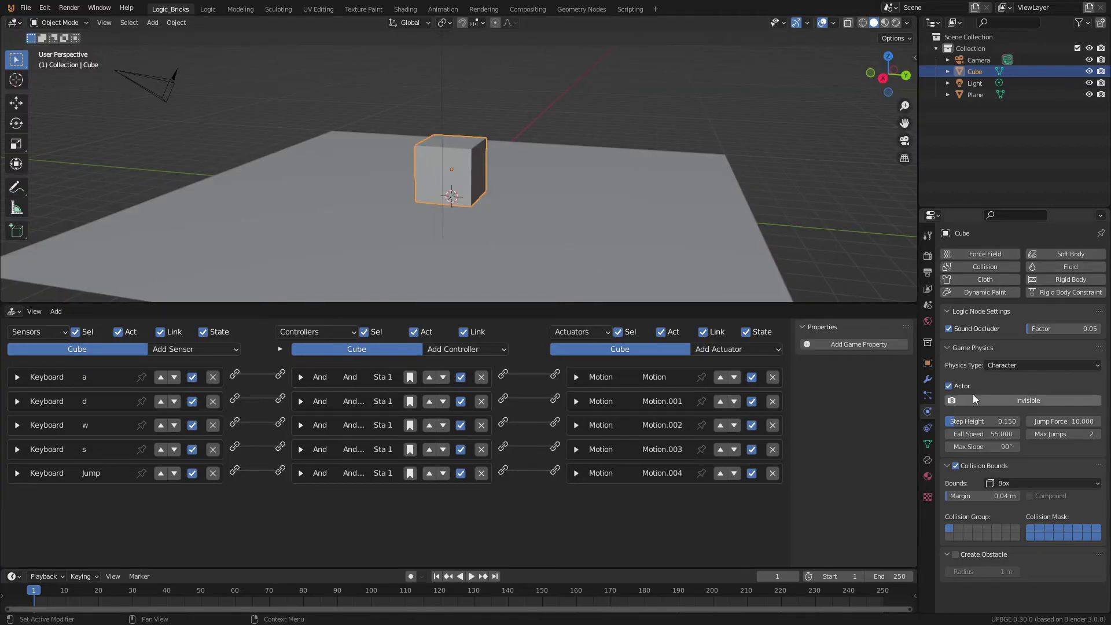
Set Max Jumps back to 1 and Jump Force to 100, then test the jump
{"action": "left_click", "coordinate": [1032, 436]}
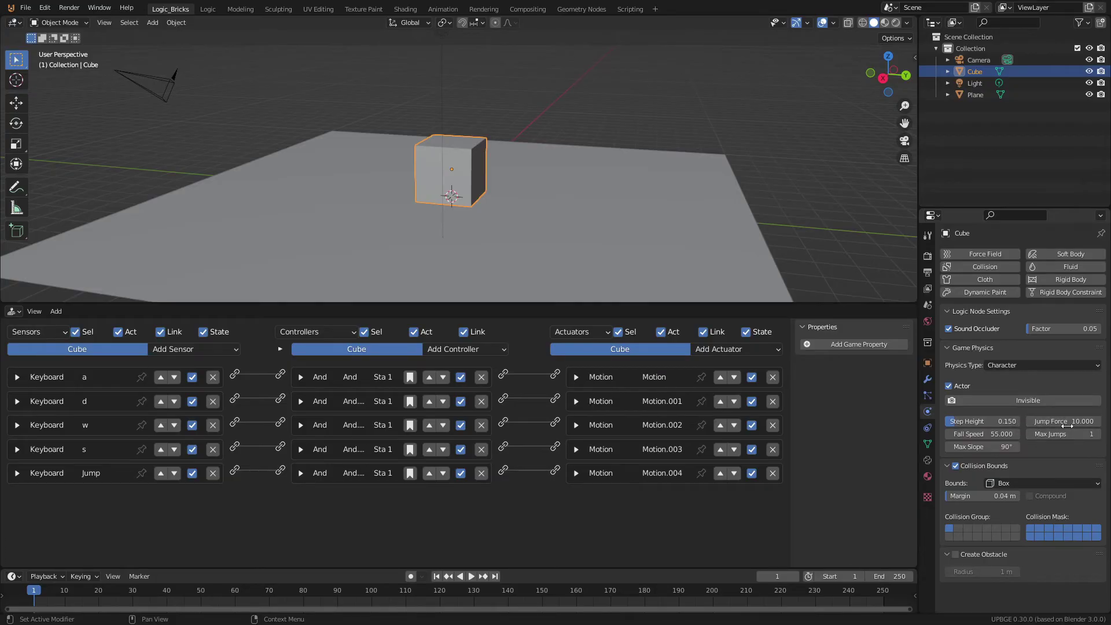
{"action": "left_click", "coordinate": [1088, 421]}
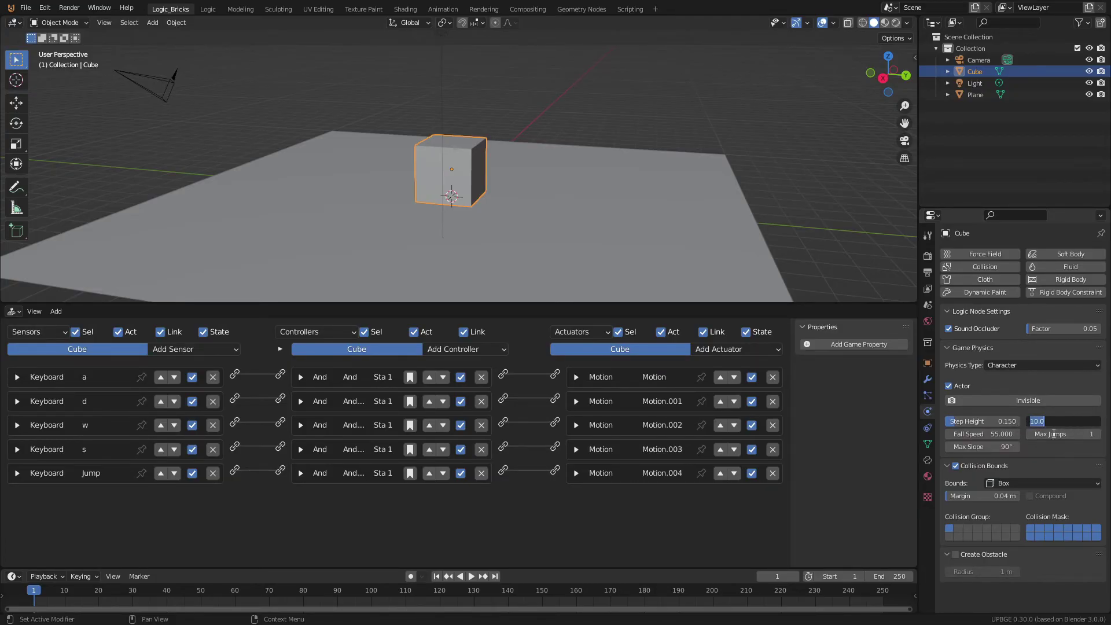
{"action": "type", "text": "100"}
{"action": "key", "text": "Return"}
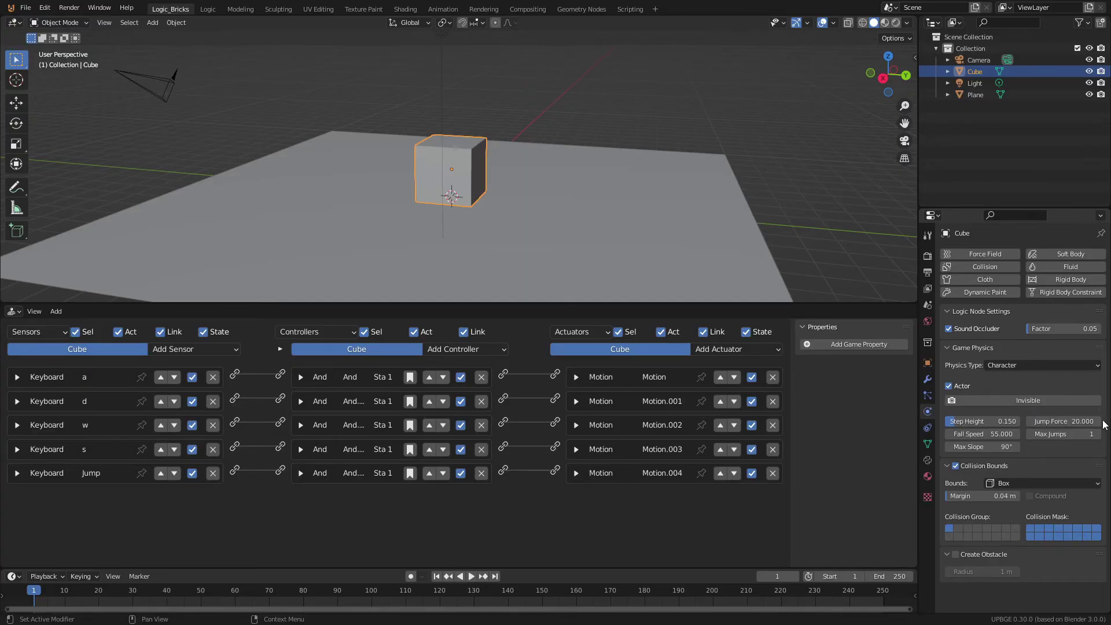
{"action": "middle_click_drag", "start_coordinate": [585, 208], "coordinate": [632, 202]}
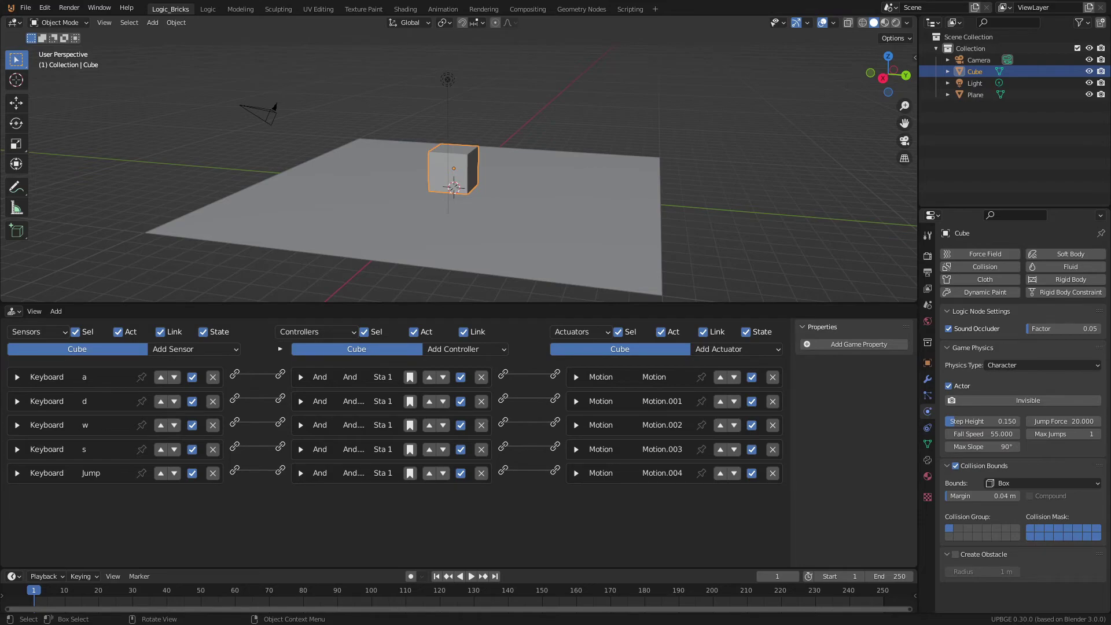
{"action": "key", "text": "p"}
{"action": "key", "text": "space"}
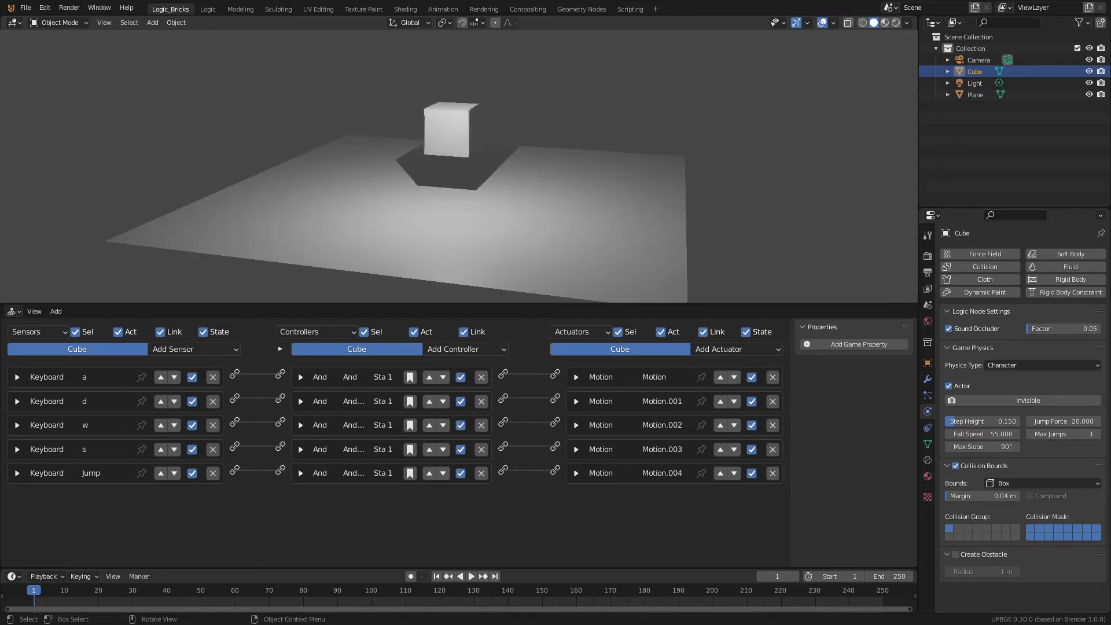
{"action": "key", "text": "space"}
{"action": "key", "text": "Escape"}
Lower the Jump Force to 20
{"action": "left_click", "coordinate": [1066, 421]}
{"action": "type", "text": "20"}
{"action": "key", "text": "Return"}
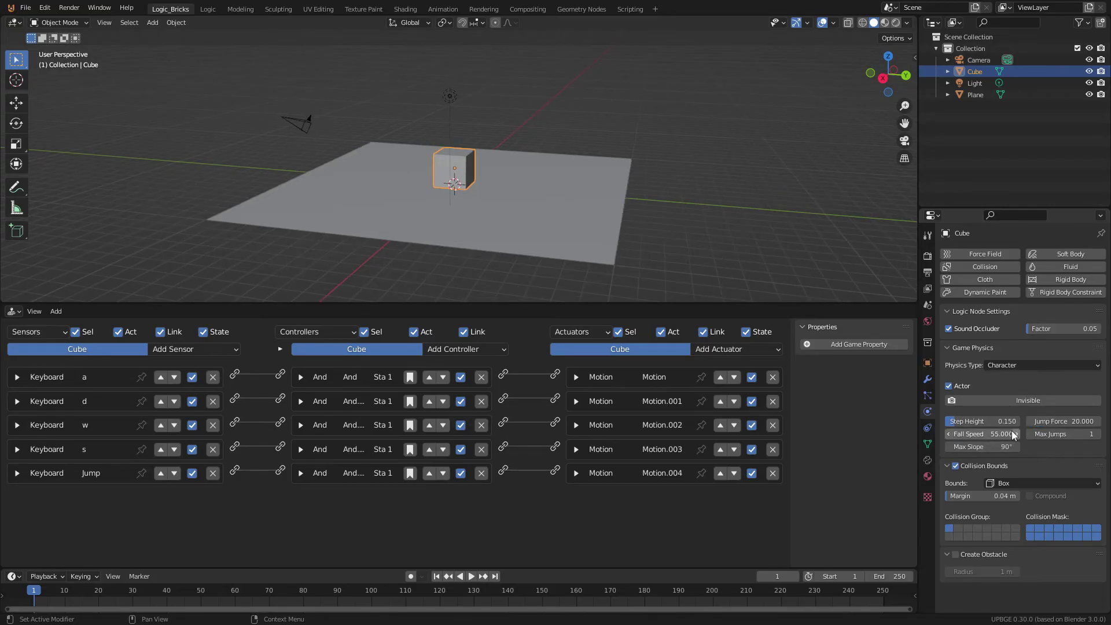
{"action": "middle_click_drag", "start_coordinate": [457, 191], "coordinate": [495, 213]}
Add a new cube, move it right along X and lower it onto the floor
{"action": "key", "text": "shift+a"}
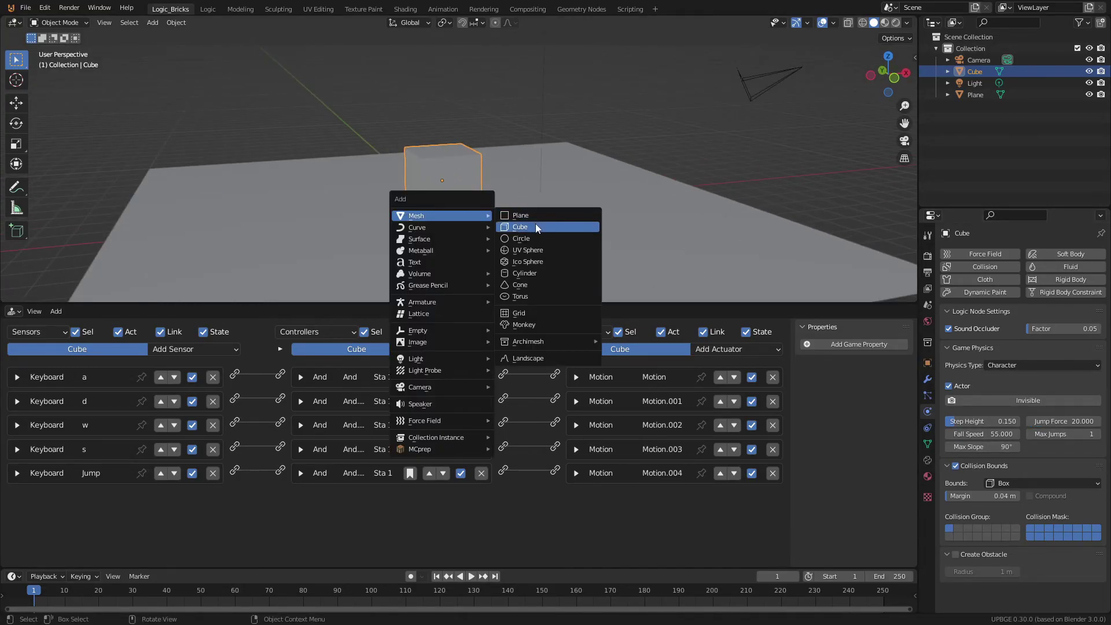
{"action": "left_click", "coordinate": [534, 224]}
{"action": "key", "text": "g"}
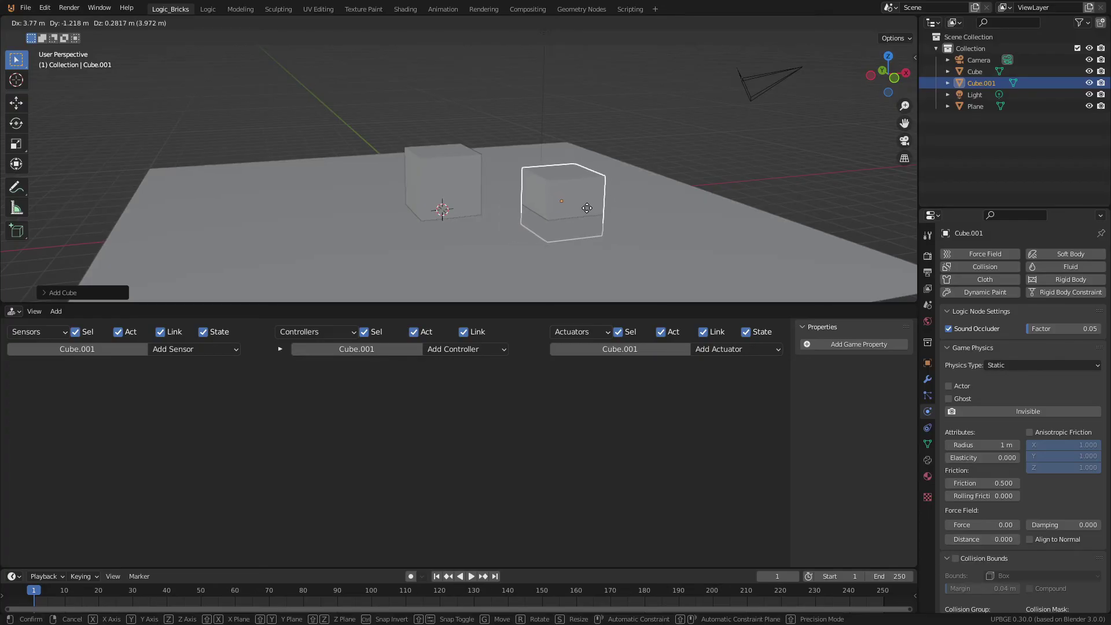
{"action": "right_click", "coordinate": [563, 211]}
{"action": "key", "text": "g"}
{"action": "key", "text": "x"}
{"action": "left_click", "coordinate": [685, 205]}
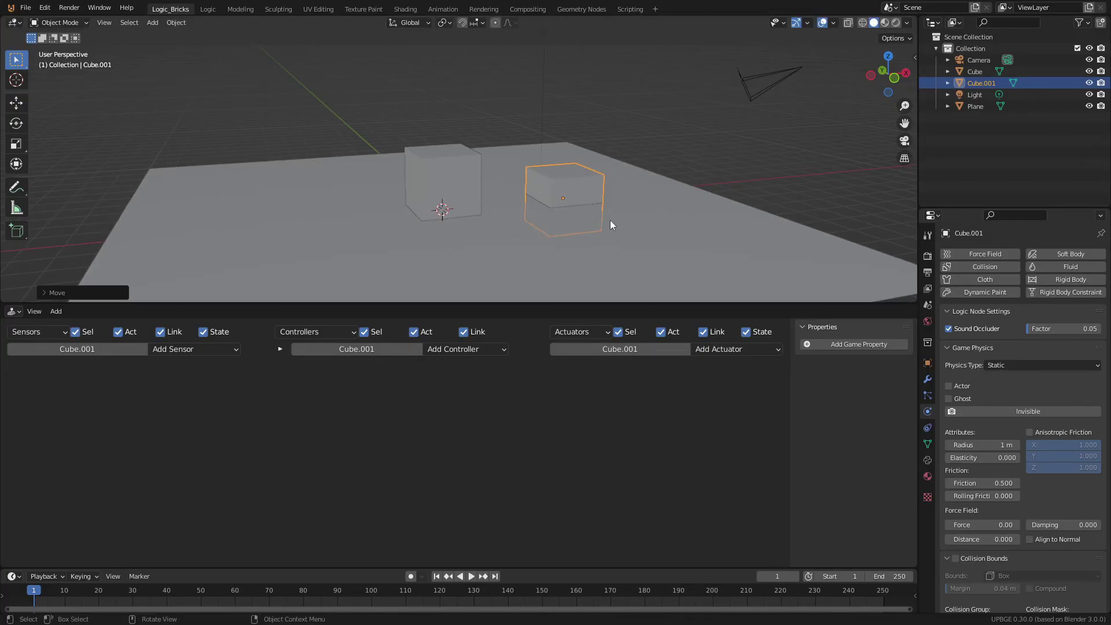
{"action": "key", "text": "g"}
{"action": "key", "text": "z"}
{"action": "left_click", "coordinate": [601, 194]}
Test the game, adjust the second cube's height along Z, and test again
{"action": "key", "text": "p"}
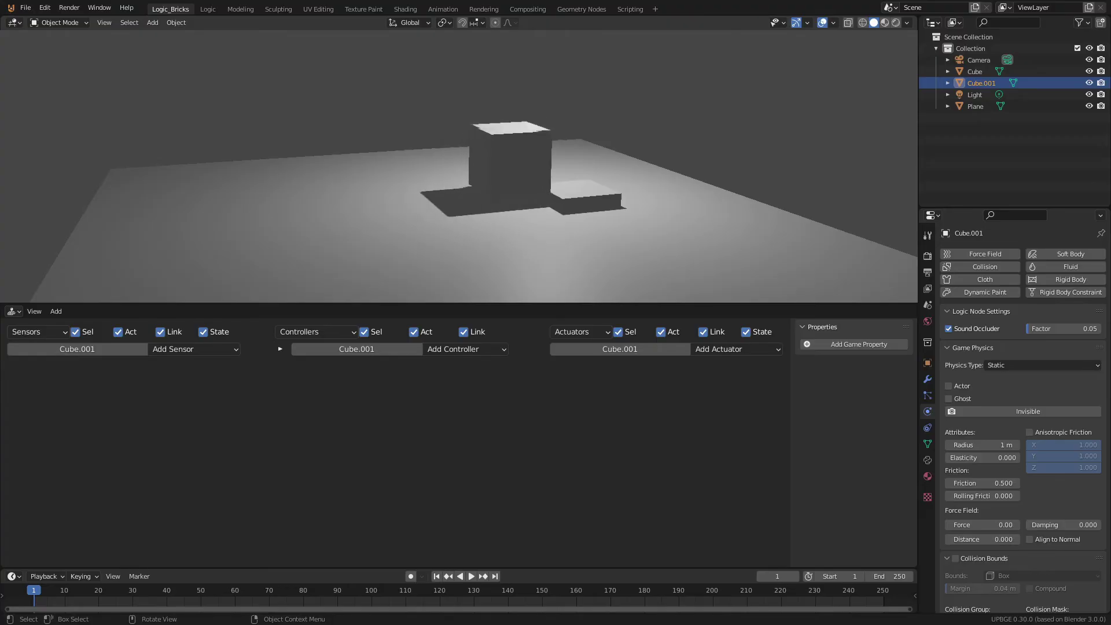
{"action": "key", "text": "Escape"}
{"action": "key", "text": "g"}
{"action": "key", "text": "z"}
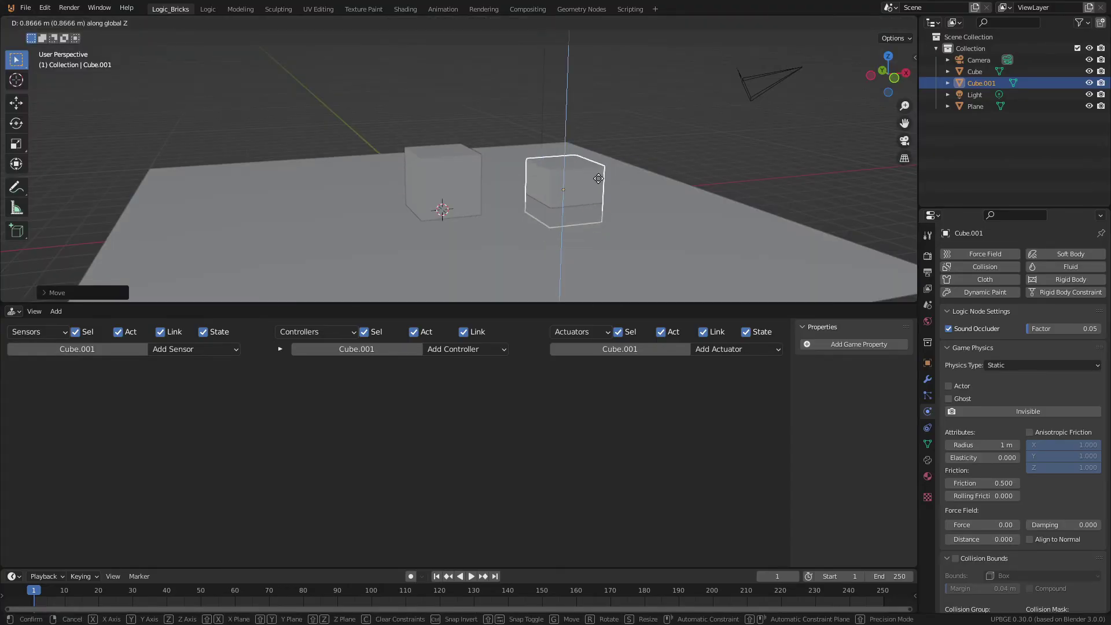
{"action": "left_click", "coordinate": [605, 165]}
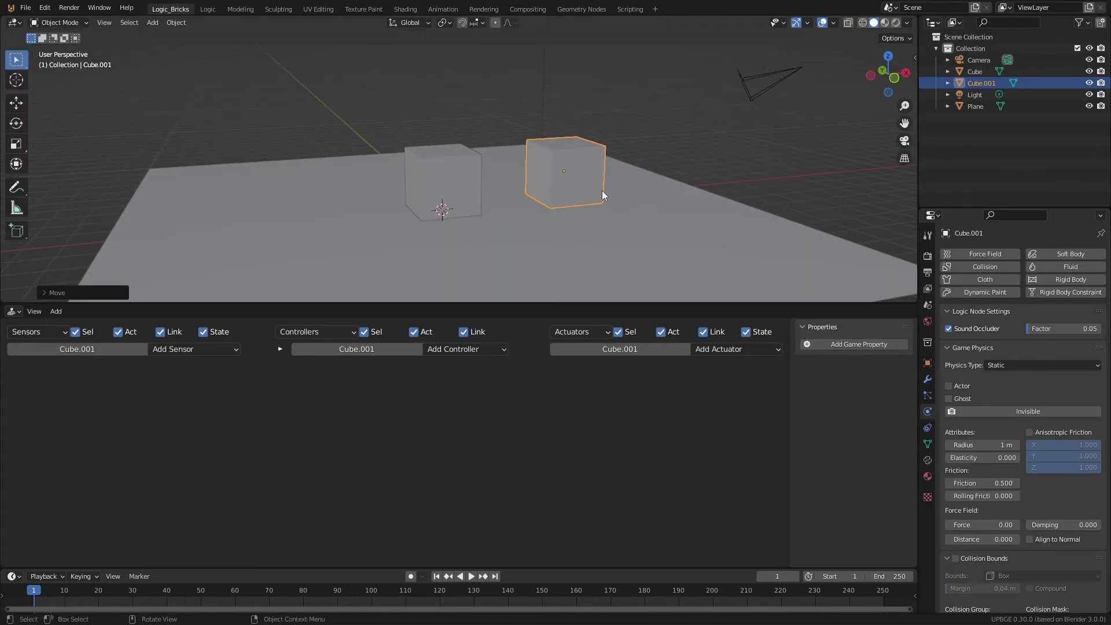
{"action": "key", "text": "p"}
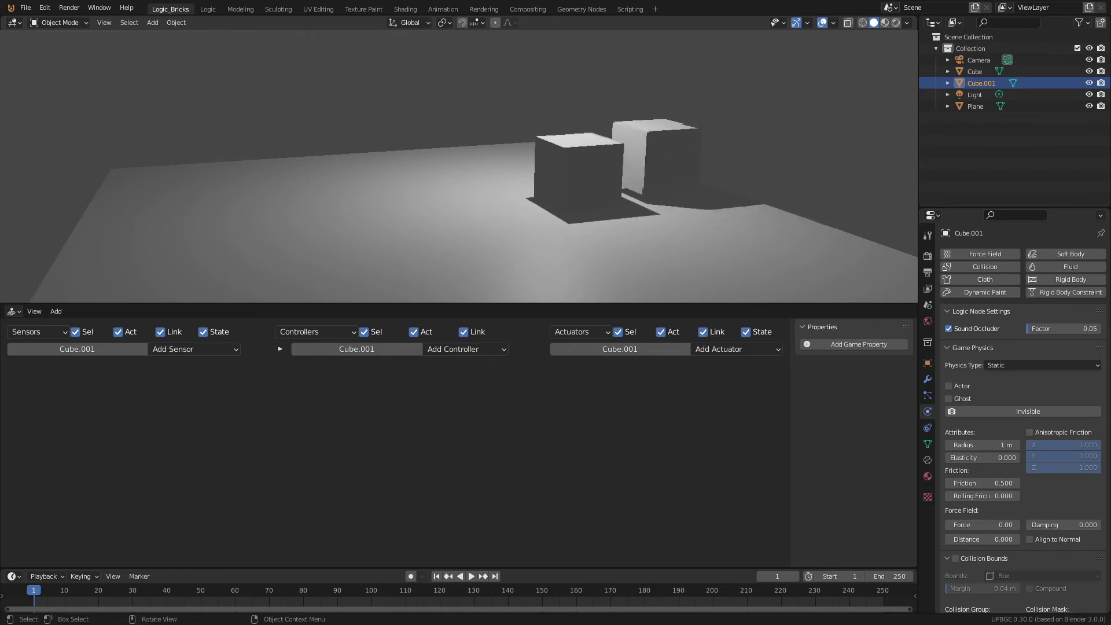
{"action": "key", "text": "Escape"}
Toggle the second cube's collision bounds on and off, testing the game each time
{"action": "left_click", "coordinate": [956, 559]}
{"action": "key", "text": "p"}
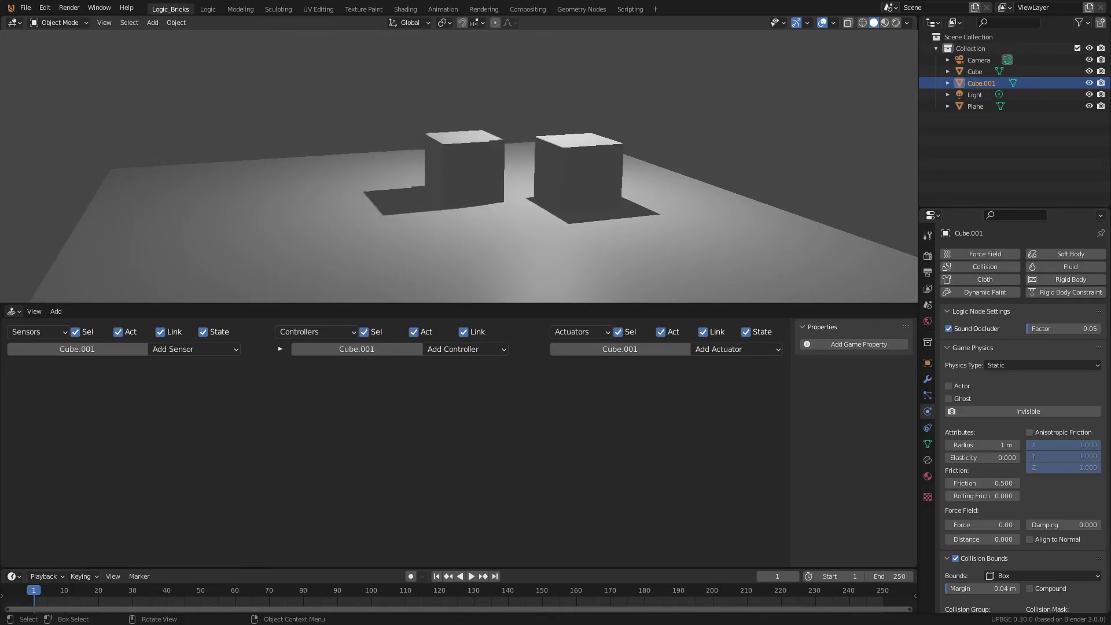
{"action": "key", "text": "Escape"}
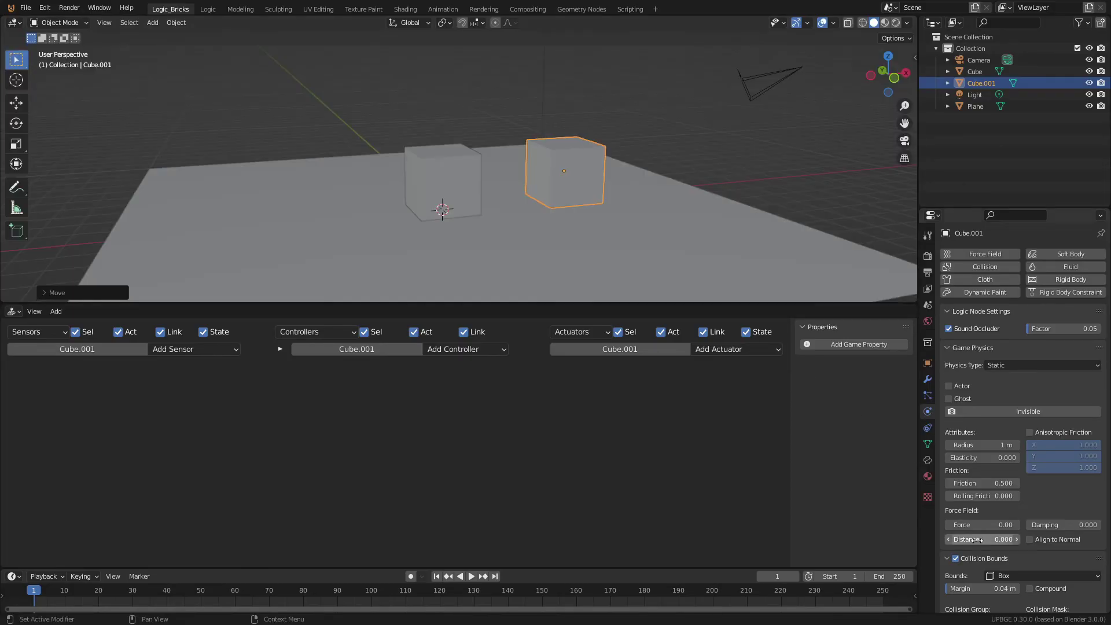
{"action": "left_click", "coordinate": [955, 558]}
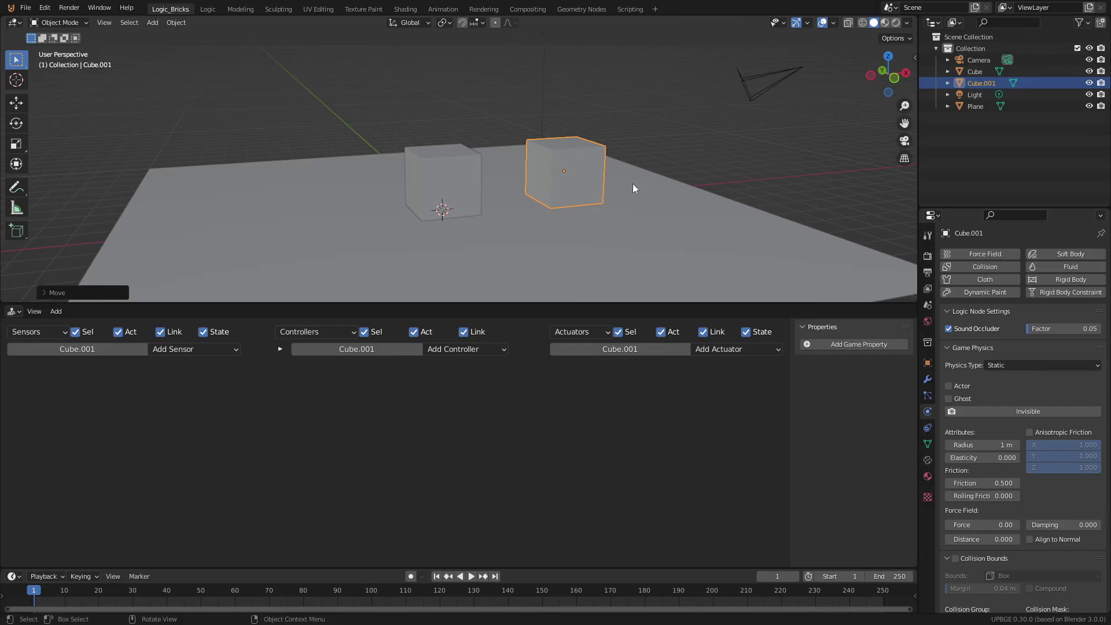
{"action": "key", "text": "p"}
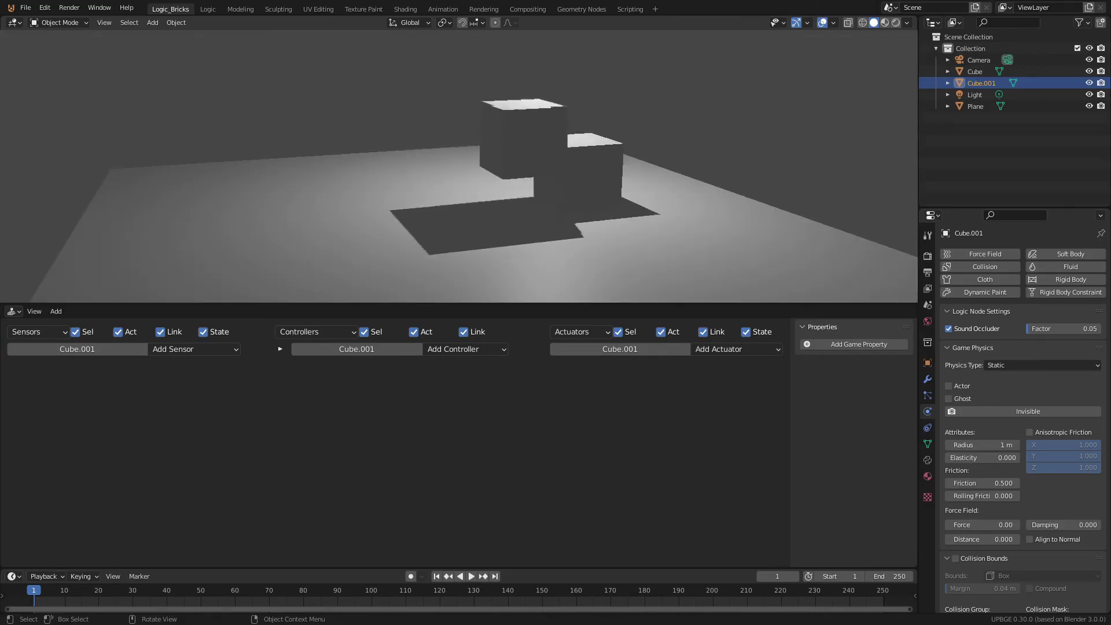
{"action": "key", "text": "Escape"}
Set the player cube's Max Slope to 26° and test steering in the game
{"action": "left_click", "coordinate": [447, 157]}
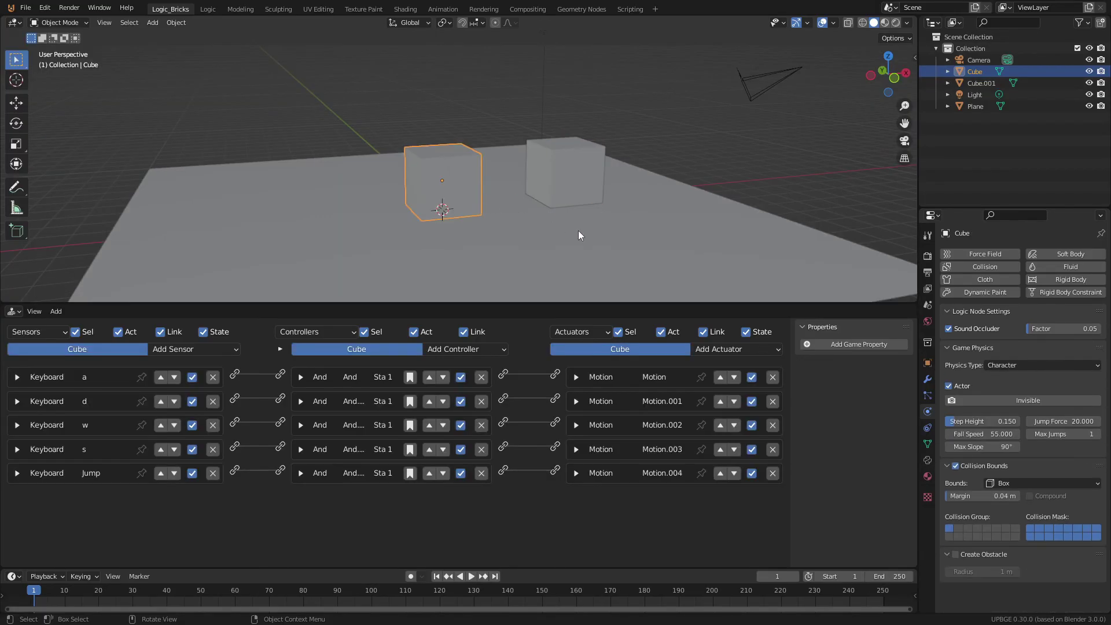
{"action": "left_click", "coordinate": [983, 447]}
{"action": "type", "text": "26"}
{"action": "key", "text": "Return"}
{"action": "key", "text": "p"}
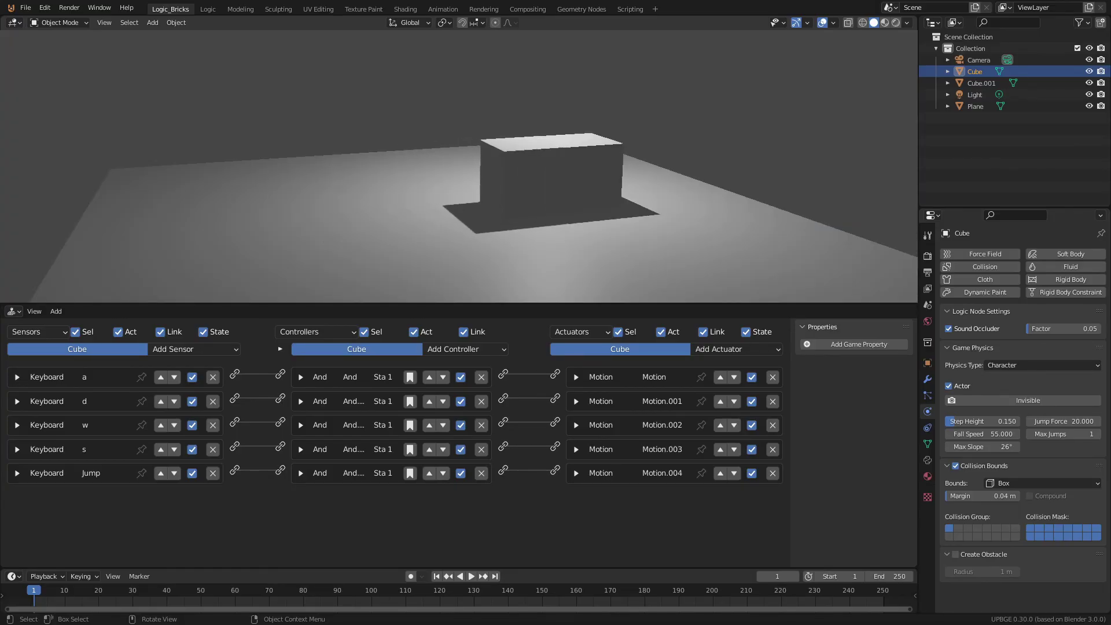
{"action": "key", "text": "a"}
{"action": "key", "text": "d"}
{"action": "key", "text": "a"}
{"action": "key", "text": "Escape"}
Tilt the second cube around X into a ramp and test it in the game
{"action": "left_click", "coordinate": [568, 168]}
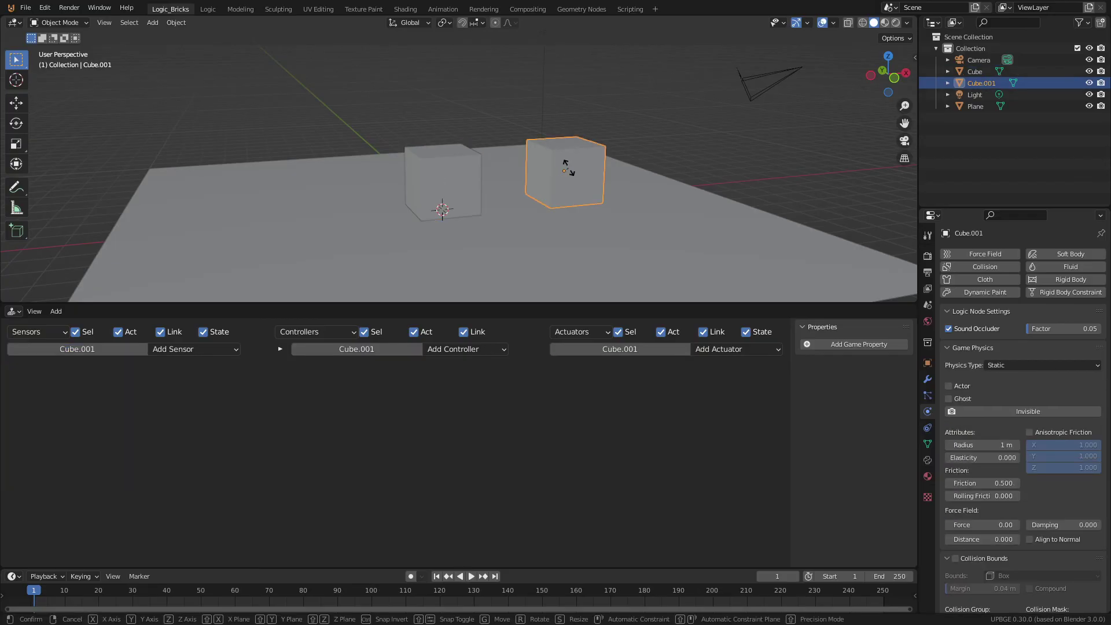
{"action": "key", "text": "r"}
{"action": "key", "text": "x"}
{"action": "key", "text": "Escape"}
{"action": "key", "text": "r"}
{"action": "left_click", "coordinate": [607, 195]}
{"action": "key", "text": "p"}
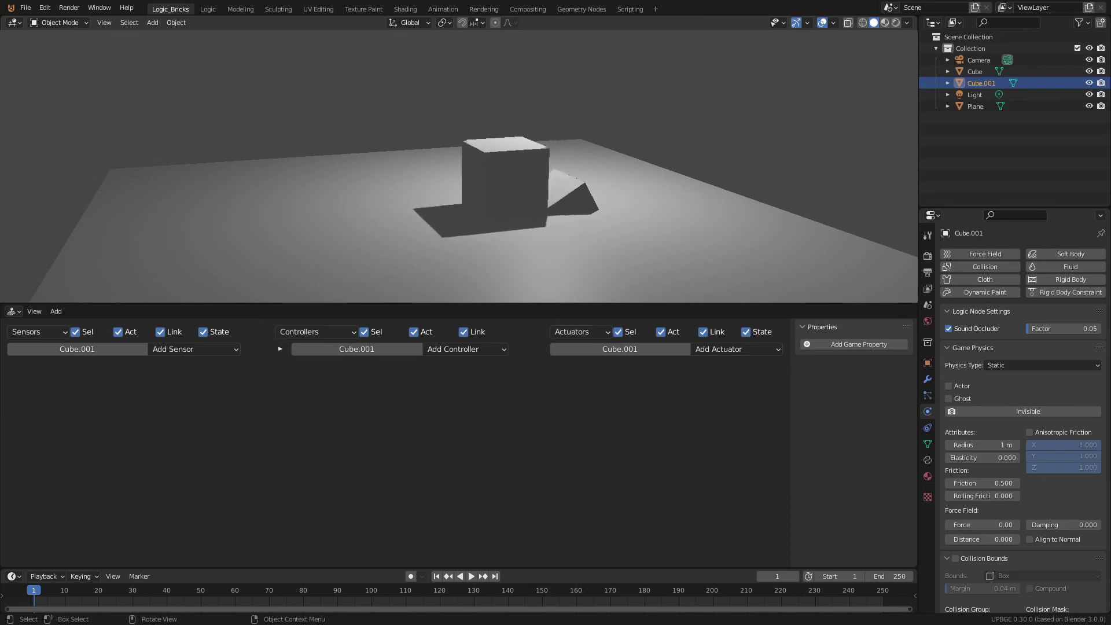
{"action": "key", "text": "Escape"}
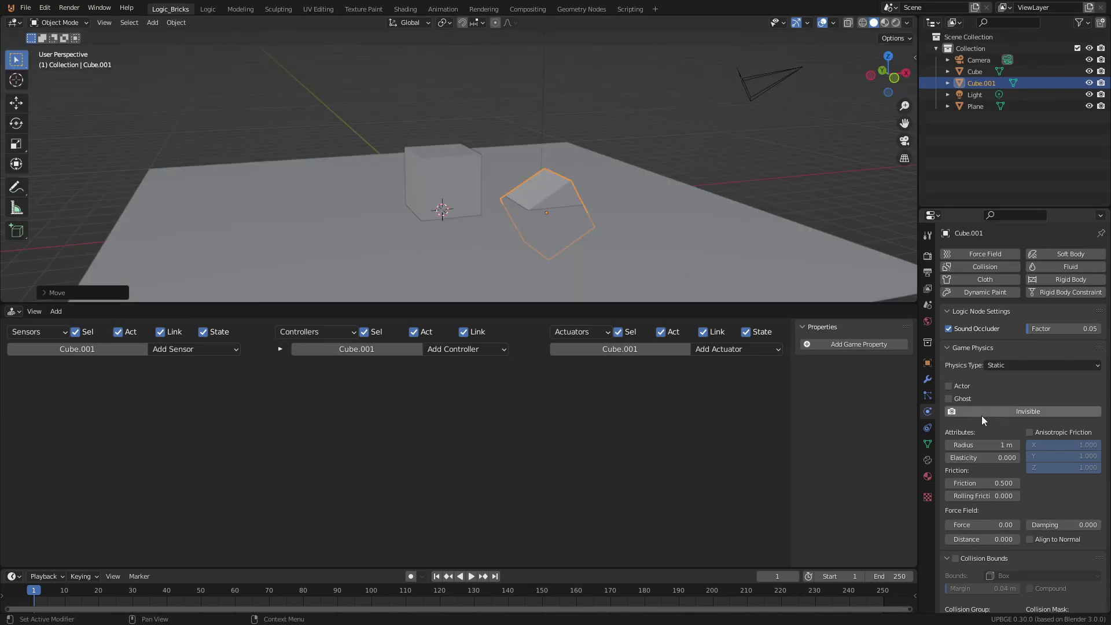
Set the player cube's Max Slope to 45°
{"action": "left_click", "coordinate": [457, 190]}
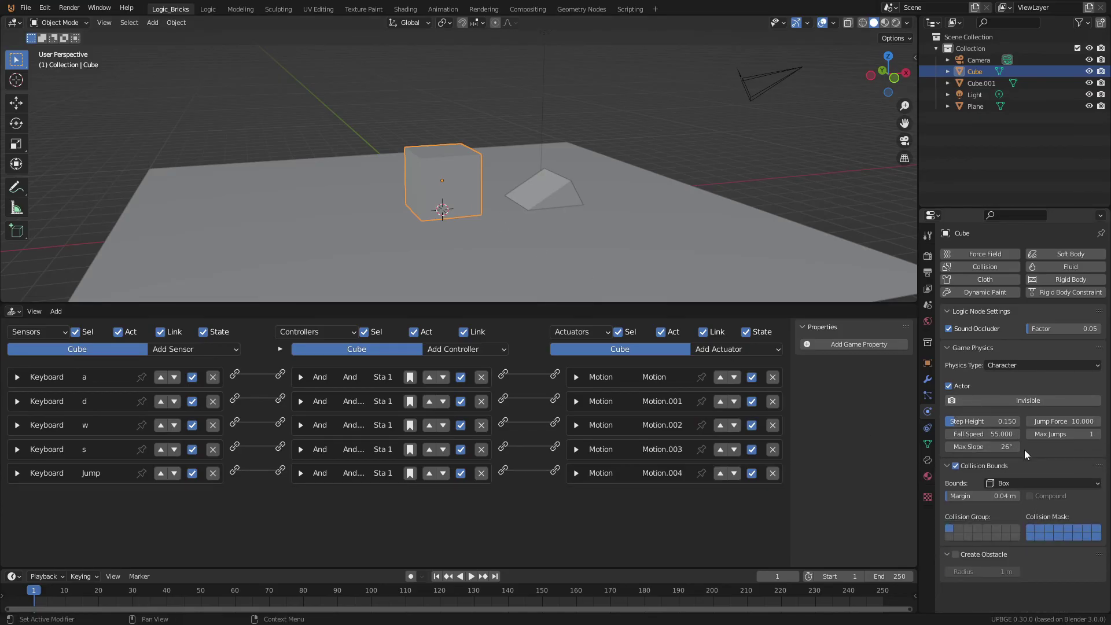
{"action": "double_click", "coordinate": [994, 444]}
{"action": "key", "text": "Escape"}
Play the game and drive the player cube over the ramp with WASD
{"action": "key", "text": "p"}
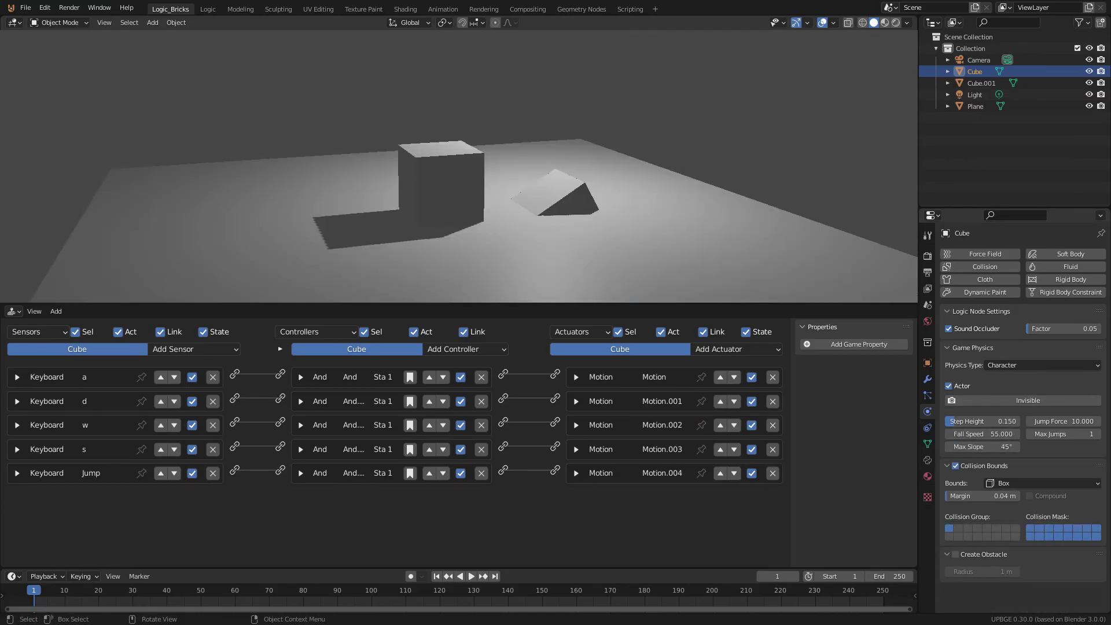
{"action": "key", "text": "a"}
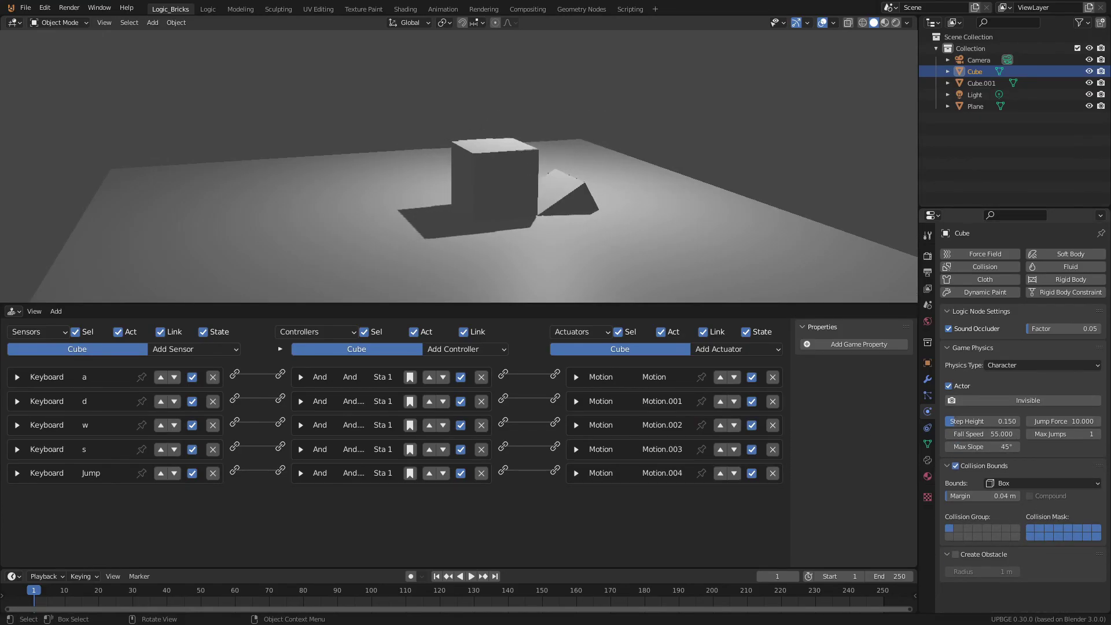
{"action": "key", "text": "d"}
{"action": "key", "text": "a"}
{"action": "key", "text": "d"}
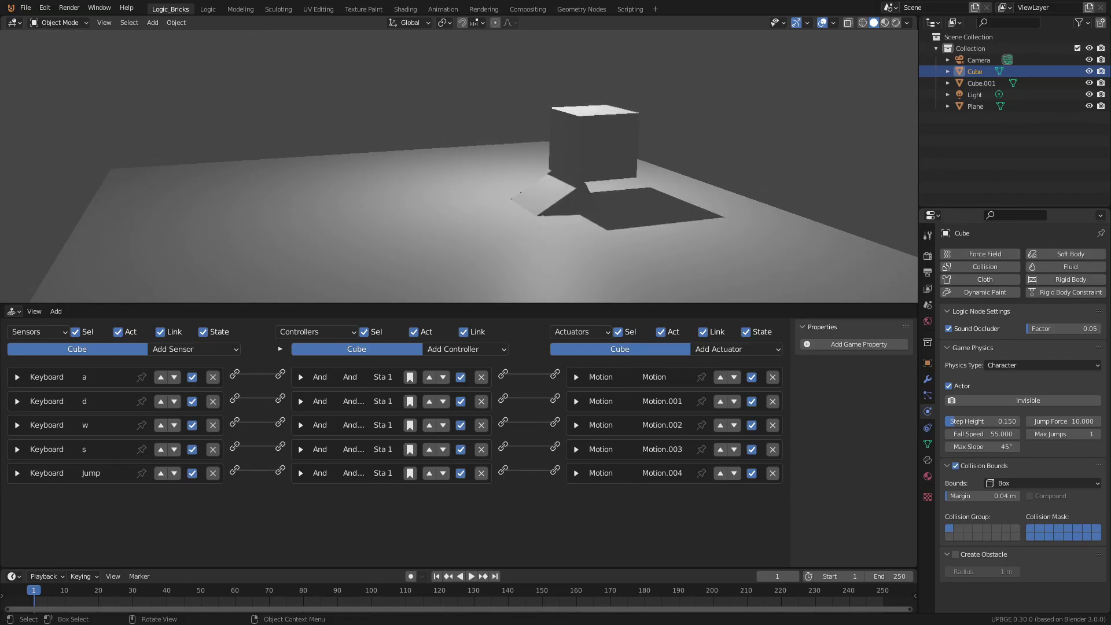
{"action": "key", "text": "a"}
{"action": "key", "text": "s"}
{"action": "key", "text": "w"}
{"action": "key", "text": "d"}
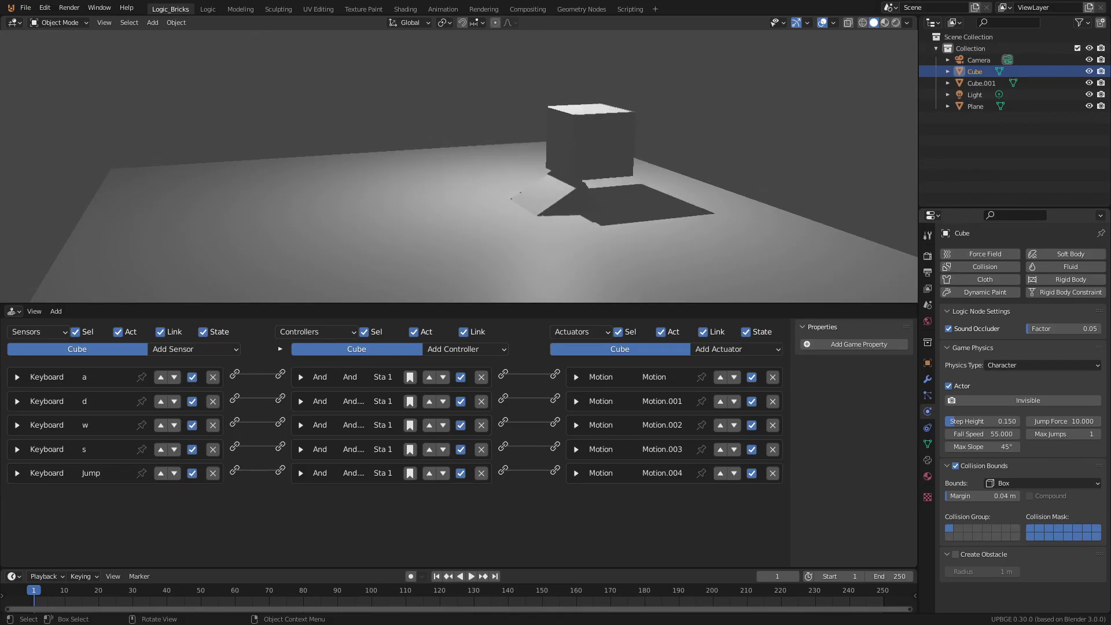
{"action": "key", "text": "s"}
{"action": "key", "text": "a"}
{"action": "key", "text": "a"}
{"action": "key", "text": "Escape"}
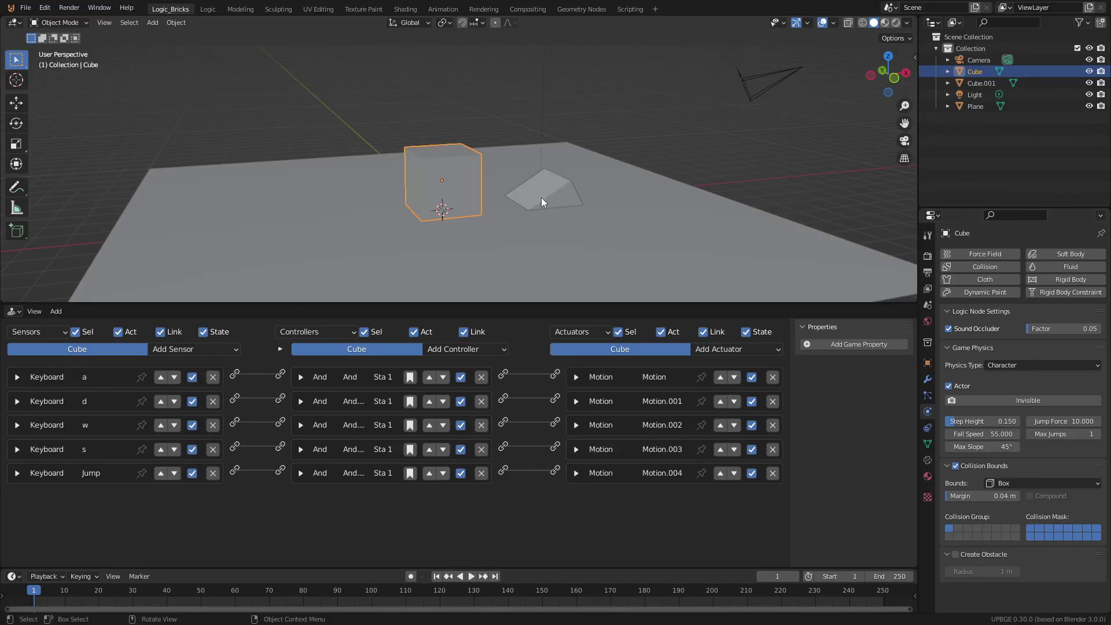
{"action": "left_click", "coordinate": [541, 196]}
Delete the ramp cube and save the project as 'How to make a game.blend'
{"action": "key", "text": "x"}
{"action": "left_click", "coordinate": [541, 196]}
{"action": "key", "text": "ctrl+s"}
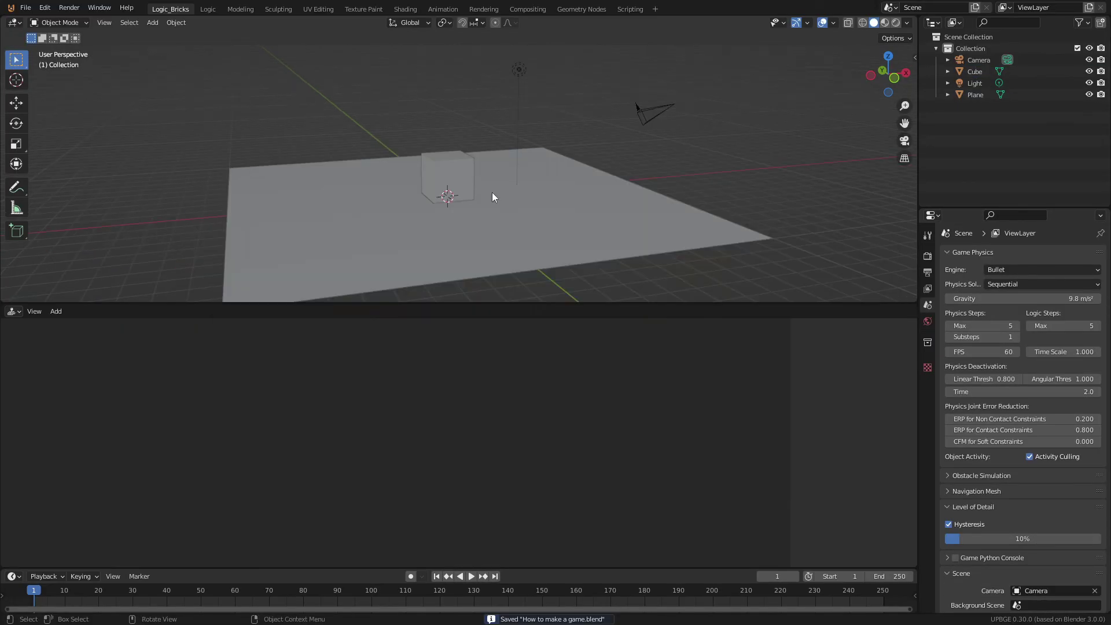
Reselect the player cube and orbit the view to see the whole floor
{"action": "mouse_move", "coordinate": [492, 192]}
{"action": "middle_mouse_down"}
{"action": "mouse_move", "coordinate": [586, 188]}
{"action": "mouse_move", "coordinate": [477, 186]}
{"action": "middle_mouse_up"}
{"action": "left_click", "coordinate": [476, 186]}
{"action": "middle_click_drag", "start_coordinate": [546, 210], "coordinate": [639, 211]}
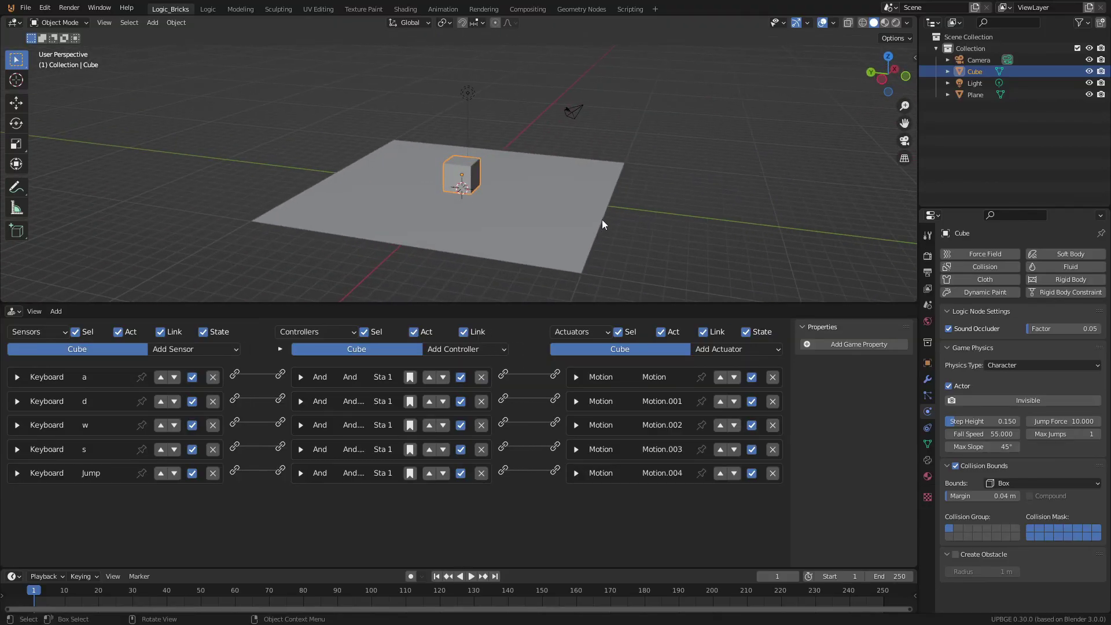
{"action": "middle_click_drag", "start_coordinate": [484, 203], "coordinate": [434, 203]}
{"action": "scroll", "coordinate": [498, 216], "scroll_direction": "up", "scroll_amount": 3}
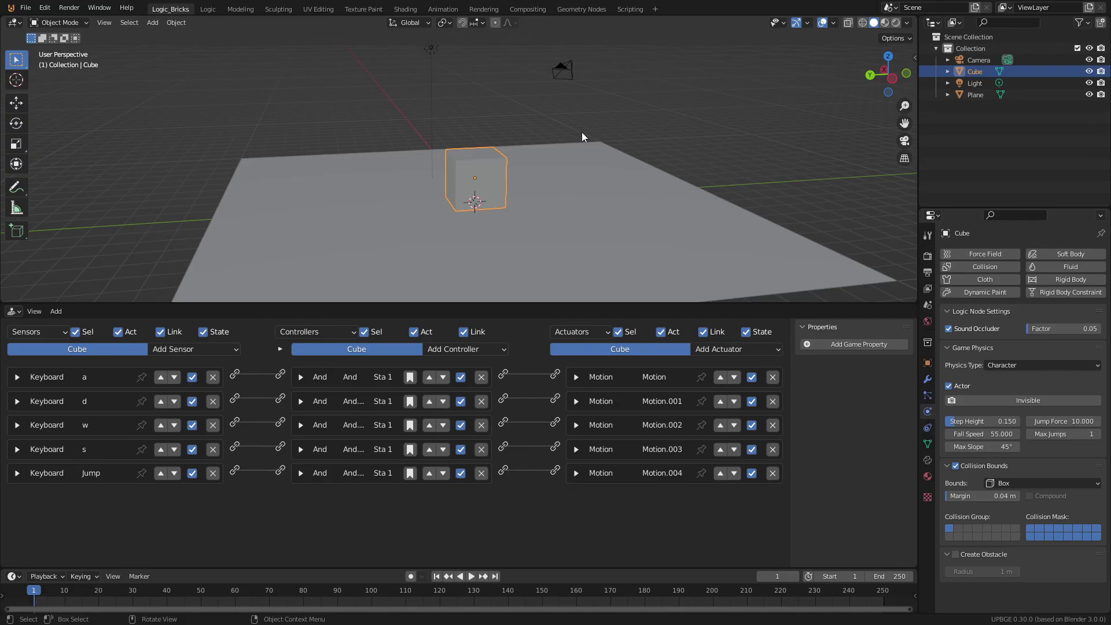
{"action": "middle_click_drag", "start_coordinate": [575, 124], "coordinate": [602, 157]}
{"action": "scroll", "coordinate": [603, 156], "scroll_direction": "down", "scroll_amount": 2}
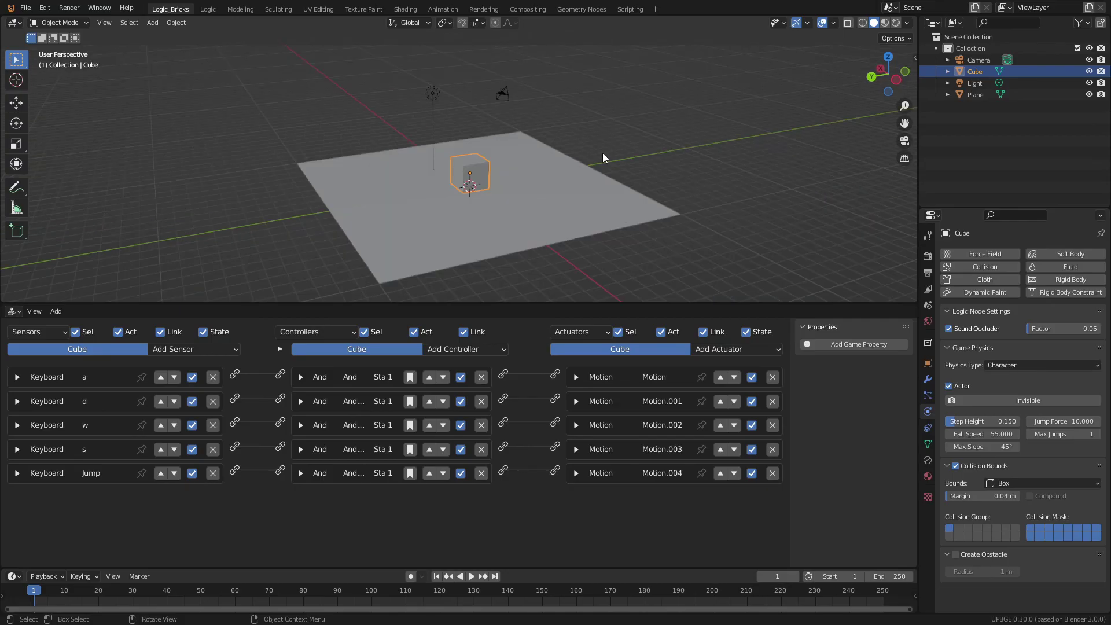